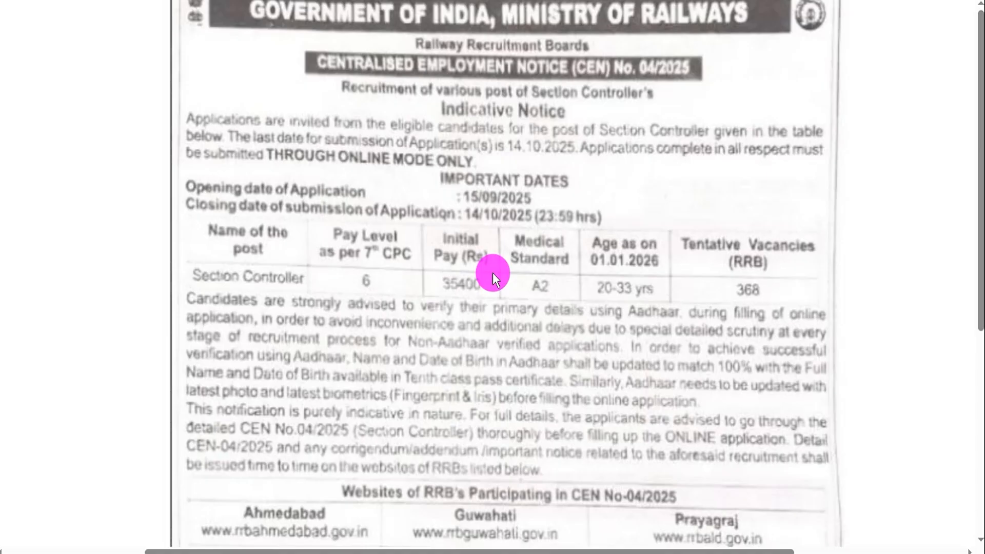
Look over the Section Controller employment notice and the Railway Recruitment Board homepage's banner images and Latest Updates
scroll(491, 275, down, 6)
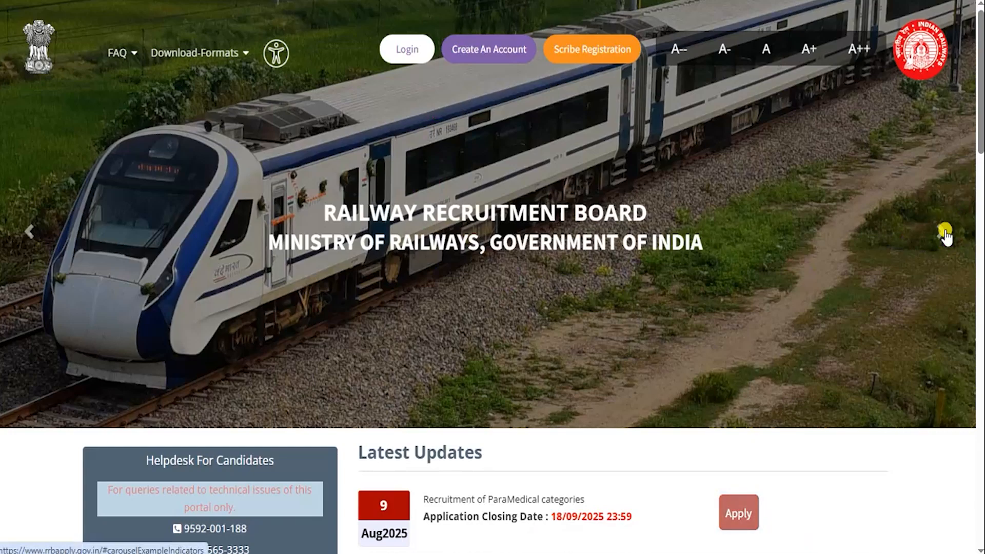
click(946, 235)
click(945, 235)
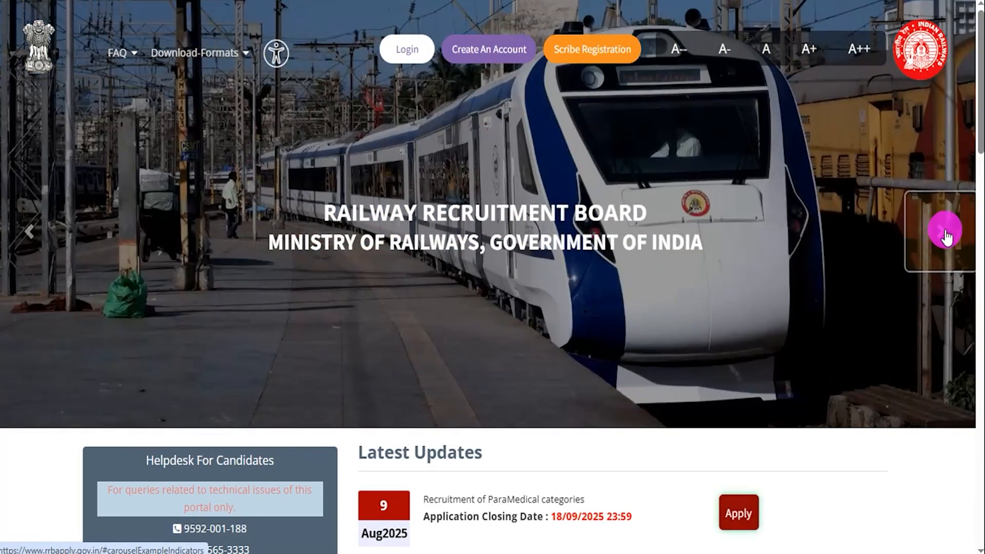
click(946, 235)
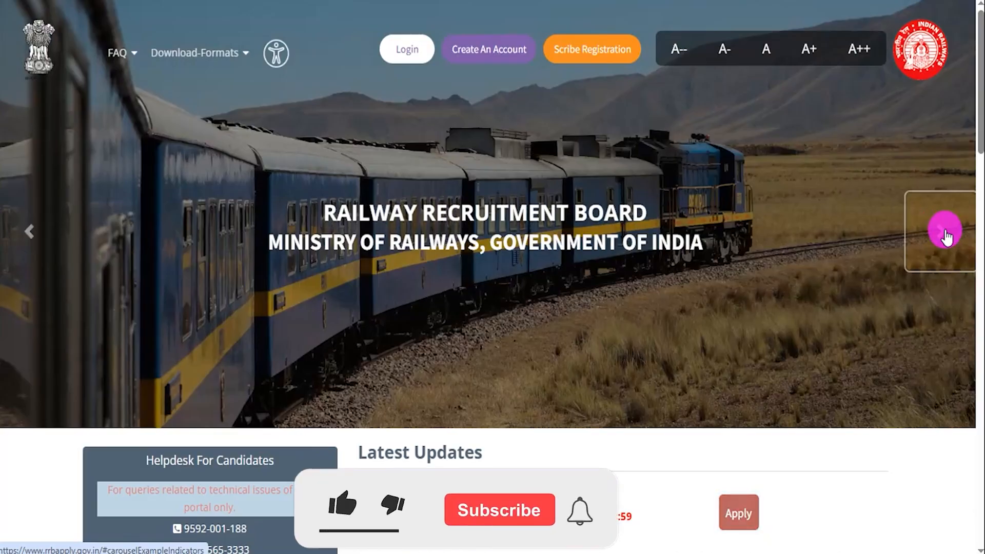
click(946, 235)
click(946, 235)
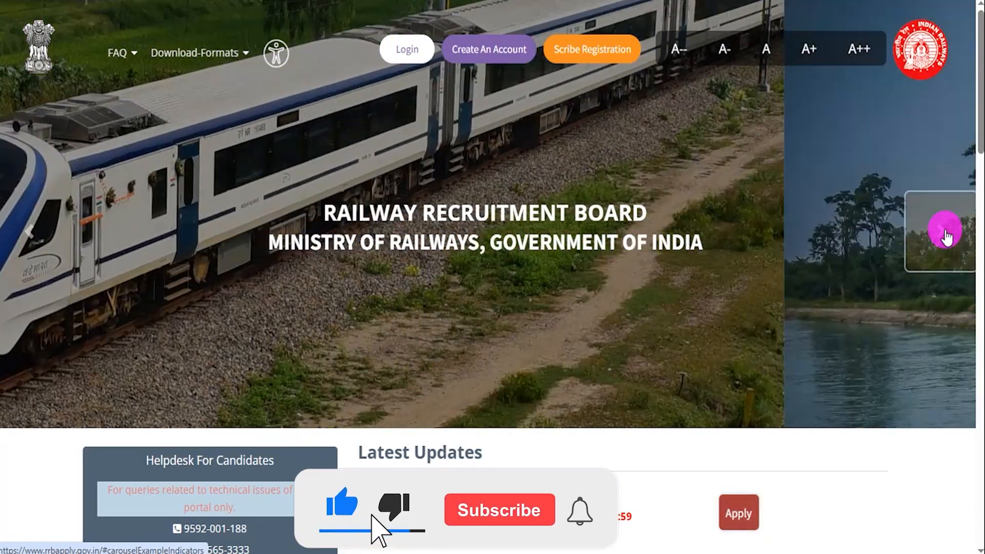
click(946, 235)
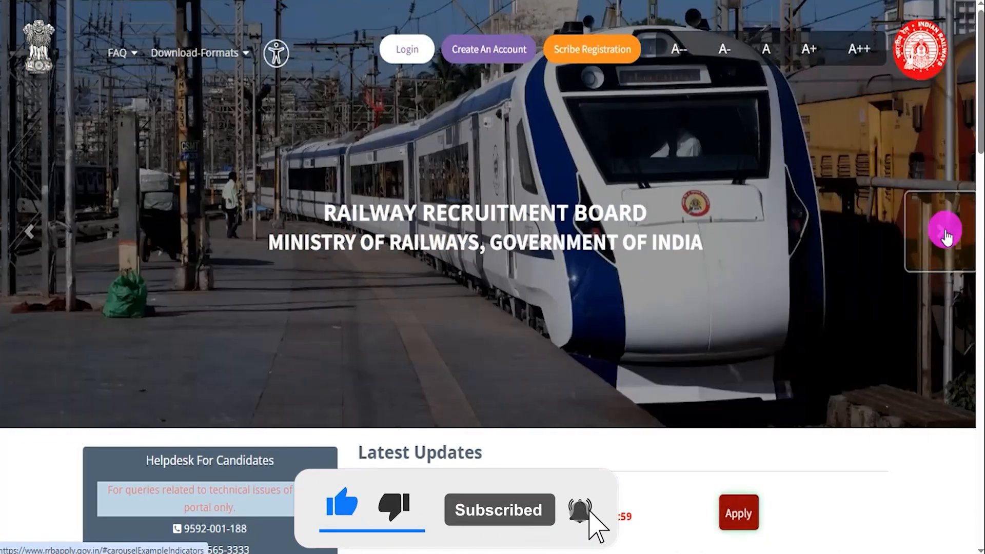
scroll(851, 331, down, 4)
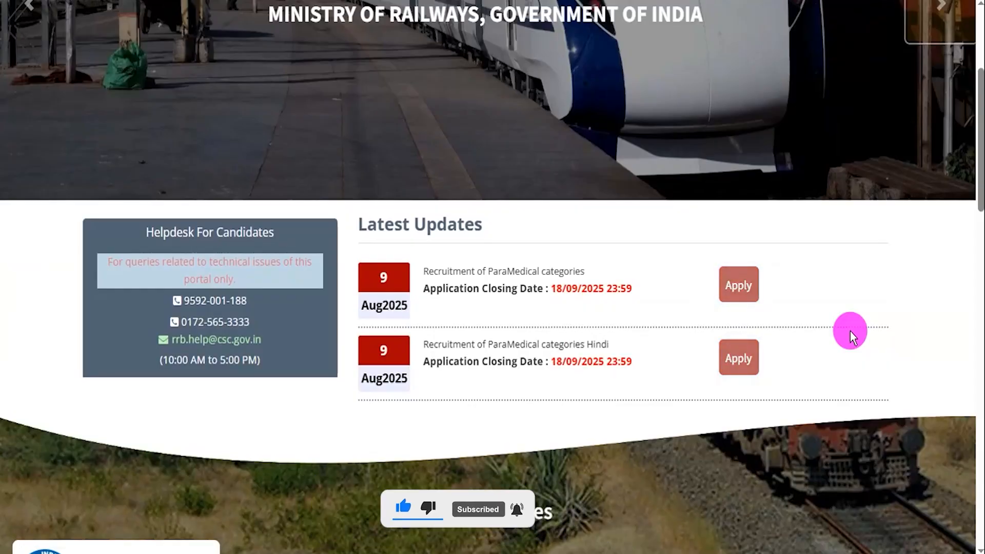
scroll(851, 331, up, 4)
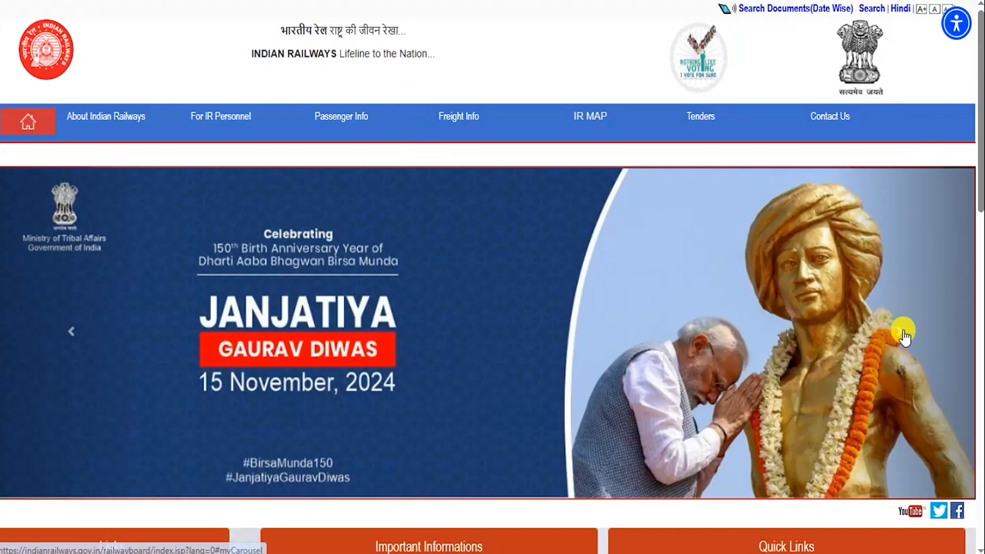
Browse the banner slides and the link and information sections on the Indian Railways homepage
click(901, 330)
scroll(623, 245, up, 3)
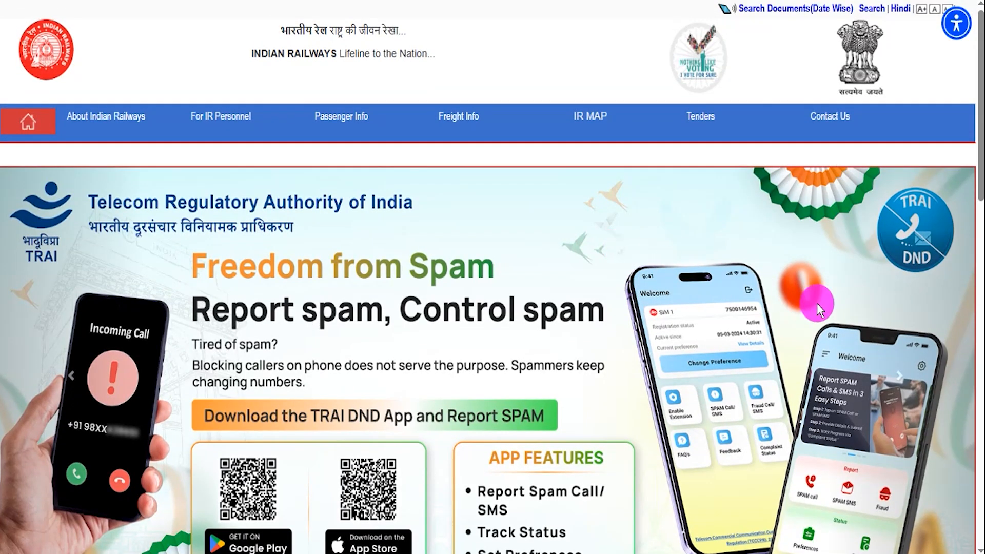
click(900, 378)
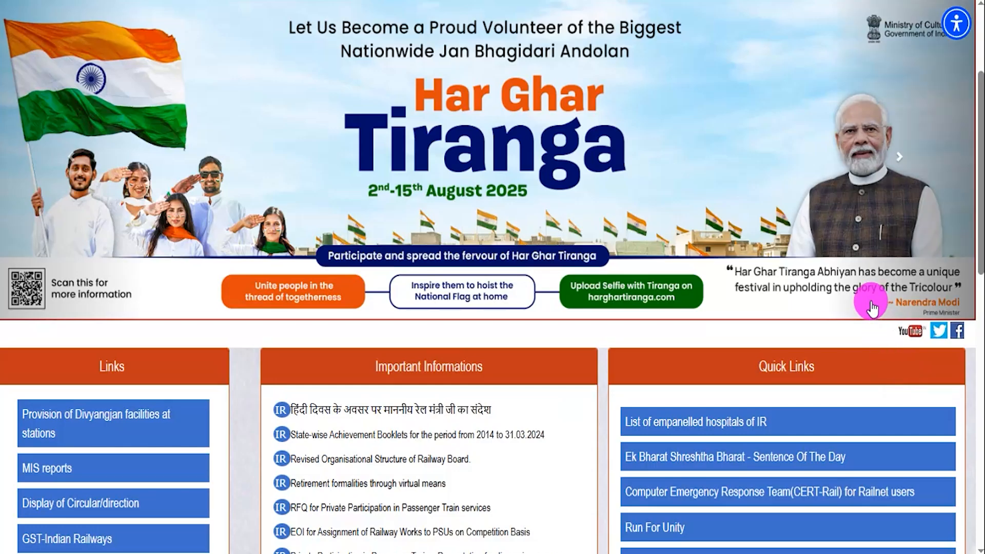
scroll(856, 302, up, 3)
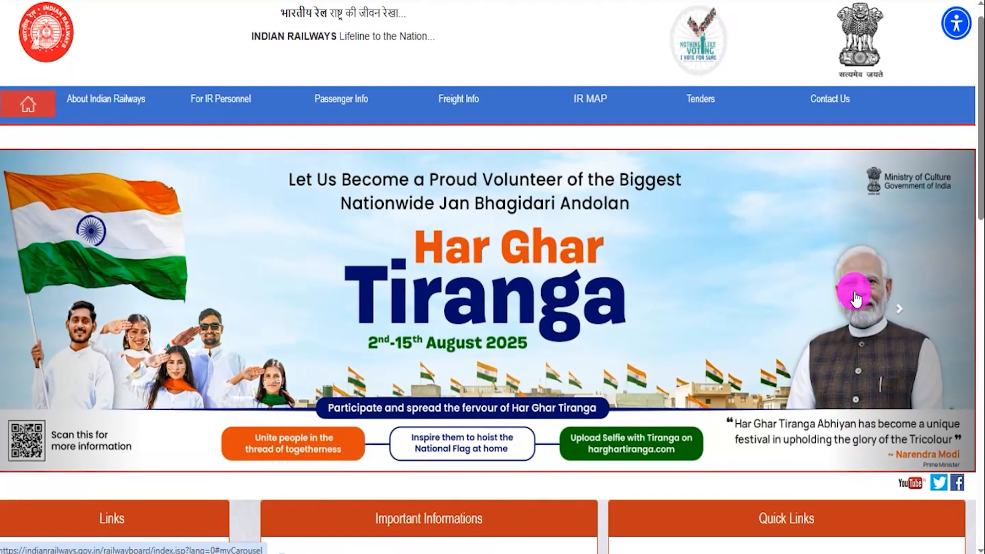
click(898, 314)
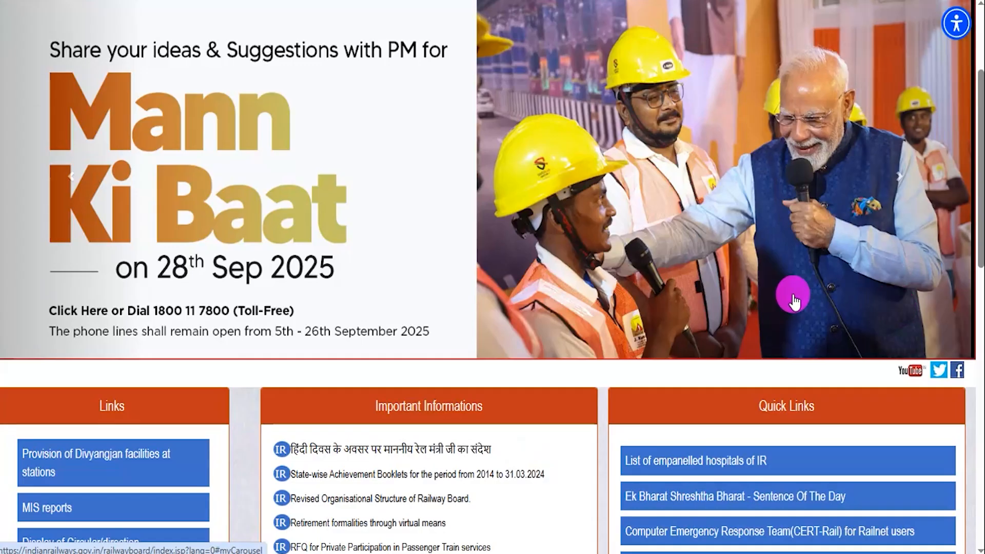
scroll(785, 293, up, 3)
click(900, 344)
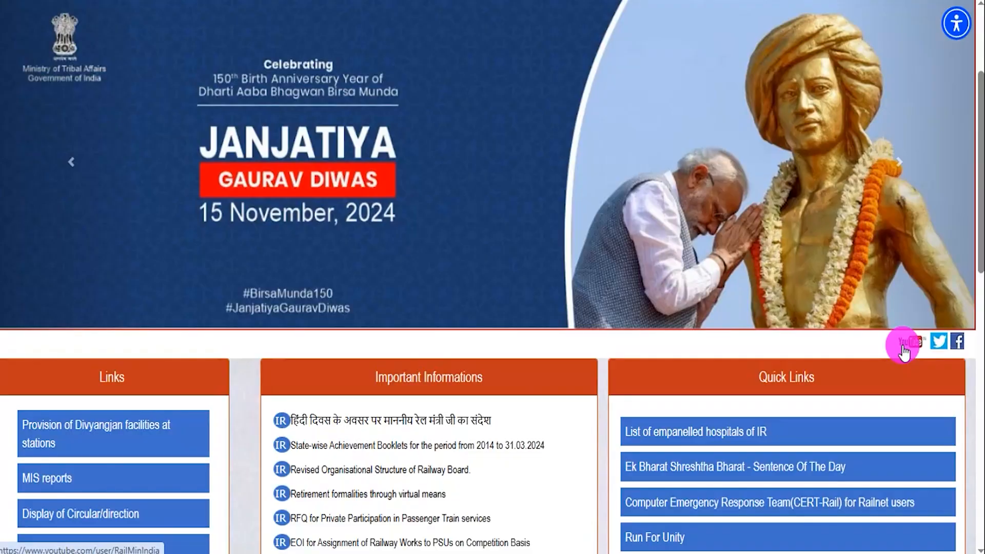
click(901, 171)
scroll(676, 356, up, 3)
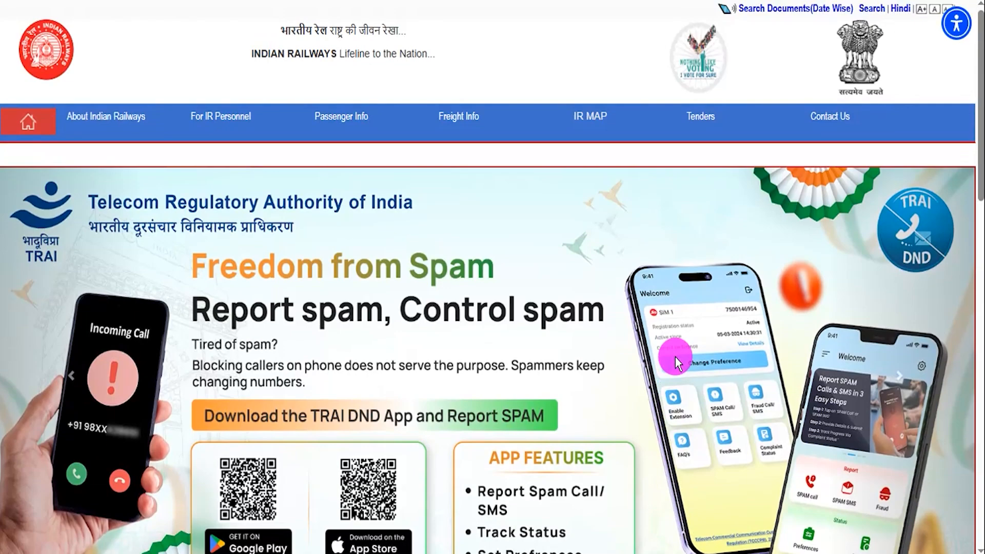
scroll(614, 291, down, 7)
scroll(614, 290, down, 8)
scroll(614, 291, up, 15)
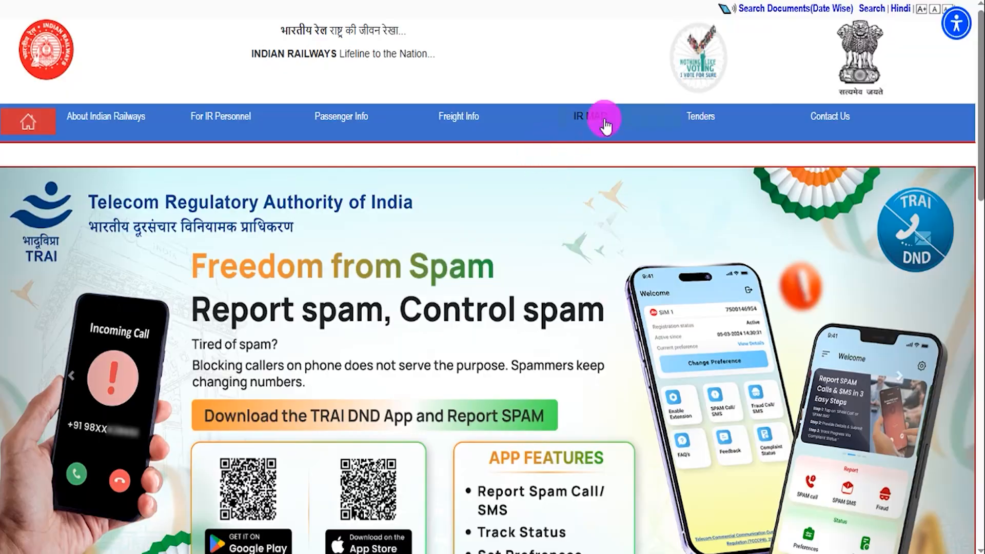
Highlight the title, organization name, post name and number of vacancies in the RRB Section Controller Form Fill Up 2025 article
mouse_move(103, 122)
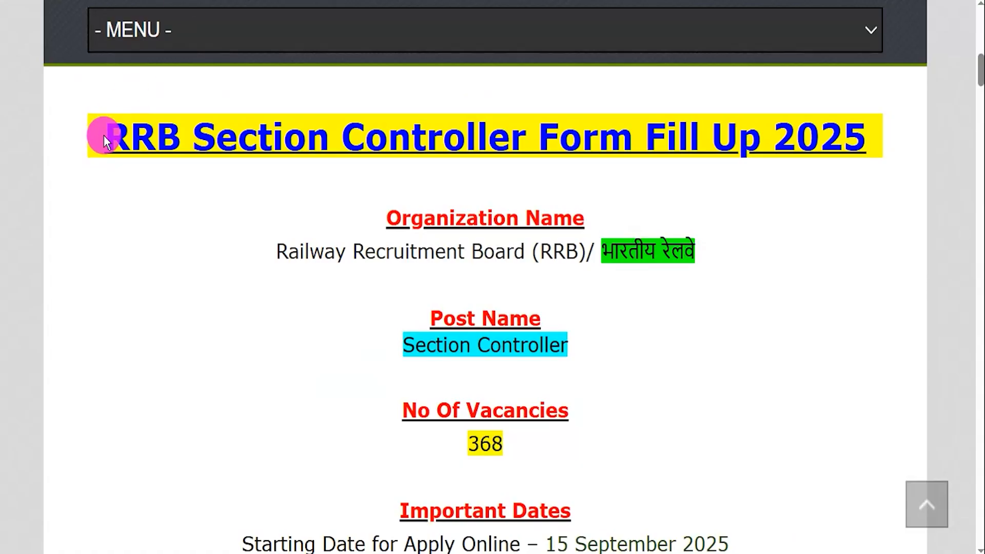
drag(130, 136, 833, 134)
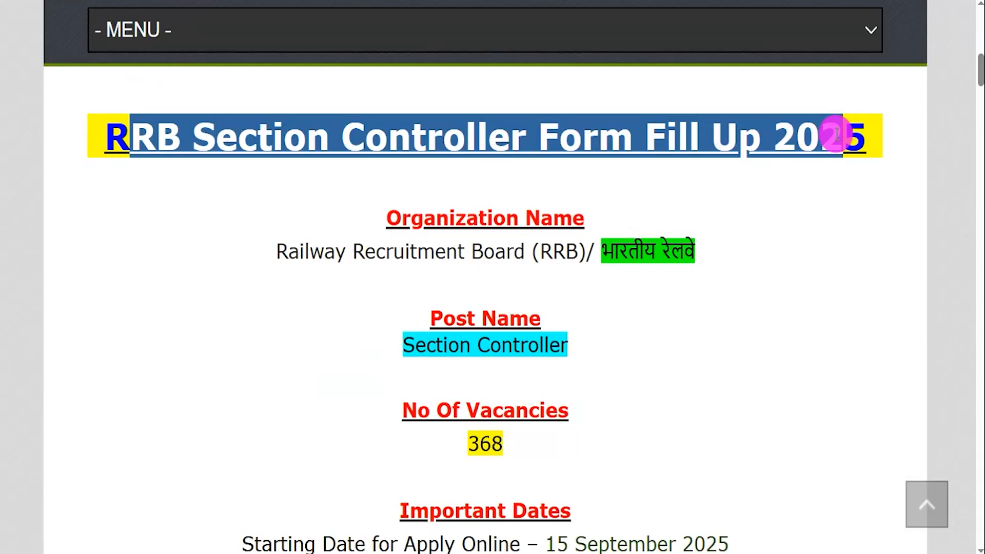
drag(288, 252, 667, 250)
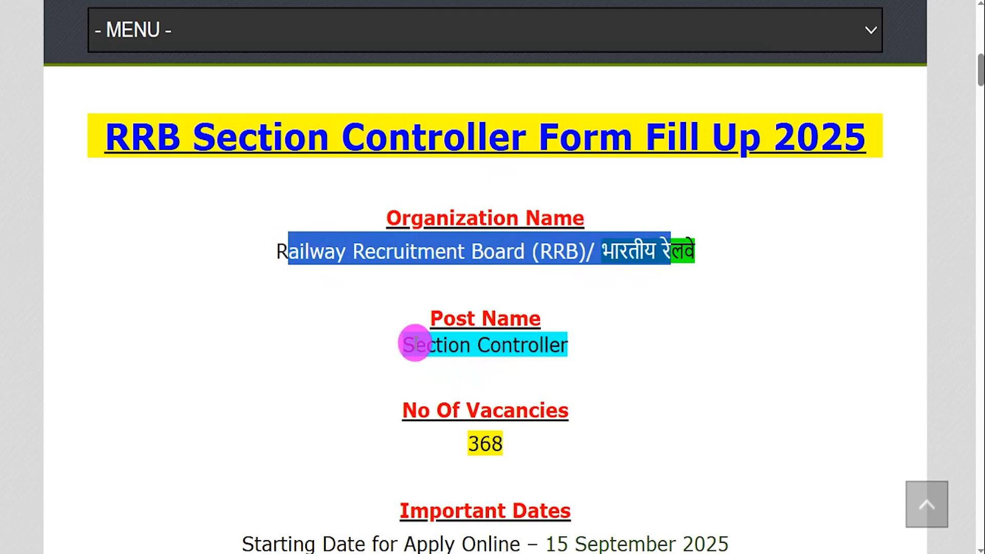
drag(413, 345, 529, 345)
drag(464, 443, 508, 442)
Highlight the starting date and the last date for applying online under Important Dates
scroll(522, 377, down, 4)
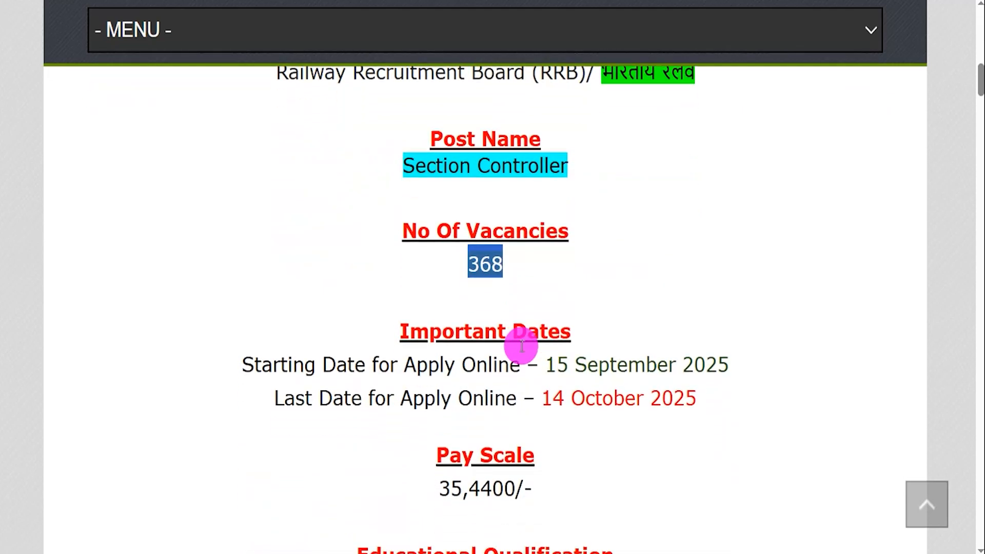
drag(545, 317, 729, 317)
drag(544, 349, 690, 352)
Highlight the required educational qualification and the age limit in the article
scroll(538, 374, down, 5)
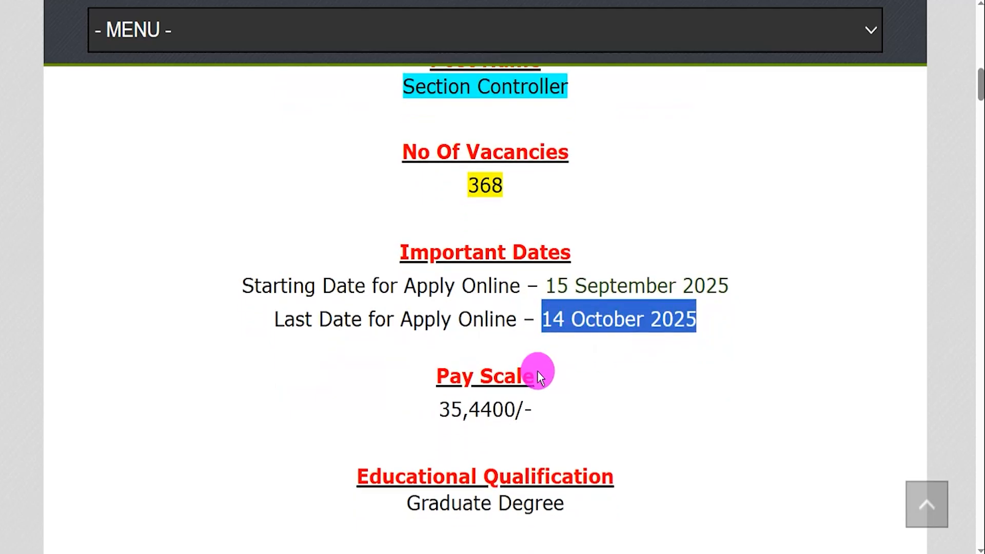
scroll(523, 321, down, 3)
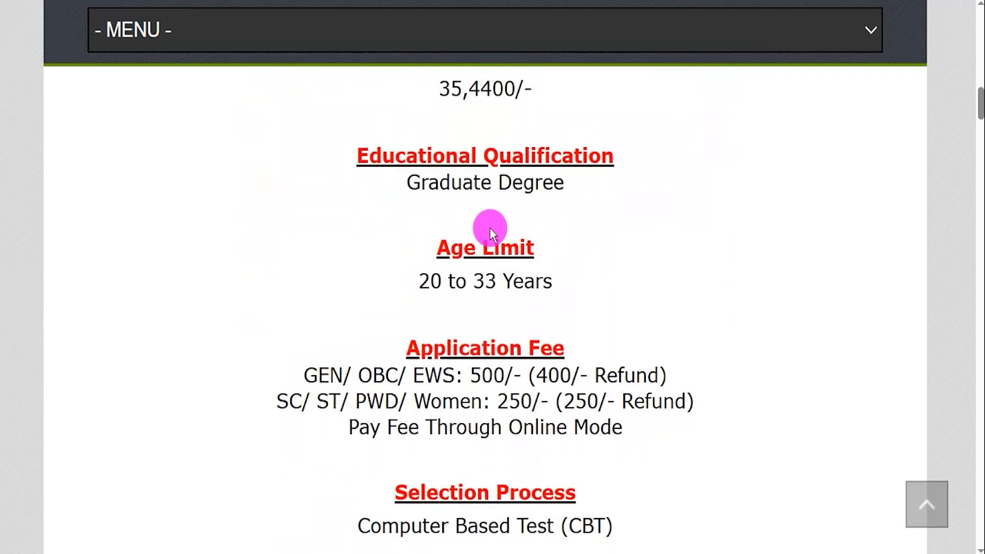
drag(429, 139, 534, 140)
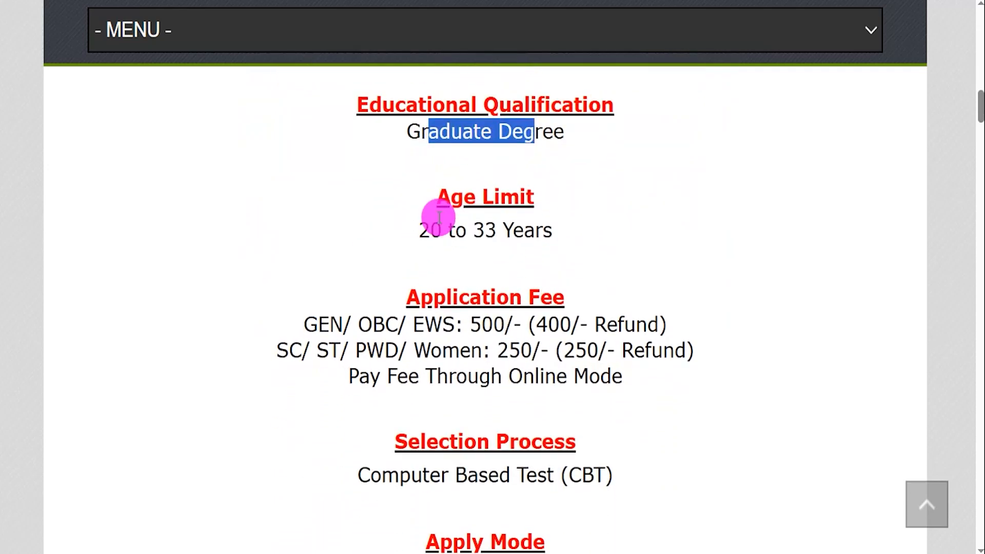
scroll(438, 217, down, 1)
drag(419, 176, 543, 173)
scroll(533, 176, down, 1)
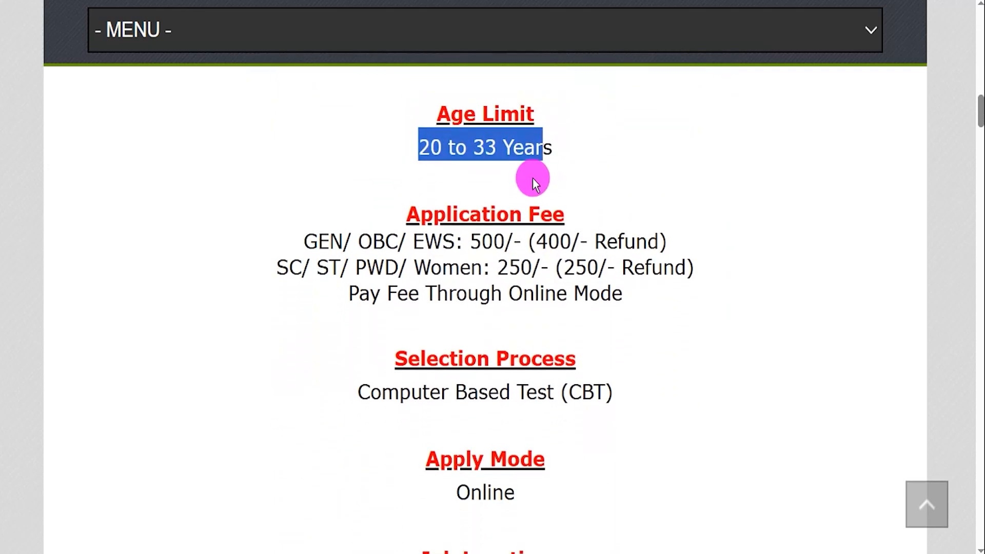
Highlight the application fee and refund lines for both candidate groups and the online payment note
drag(330, 203, 639, 209)
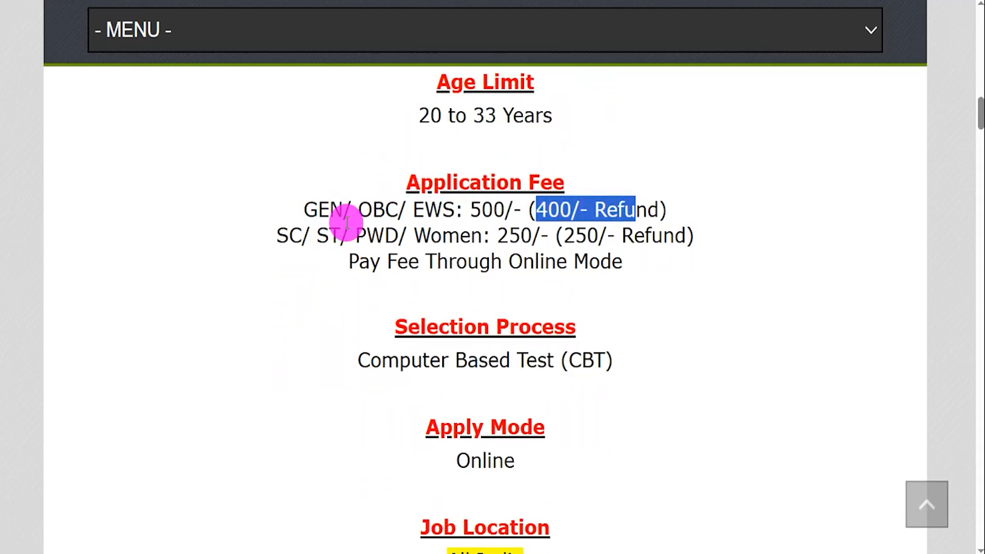
drag(289, 235, 494, 236)
drag(497, 236, 674, 236)
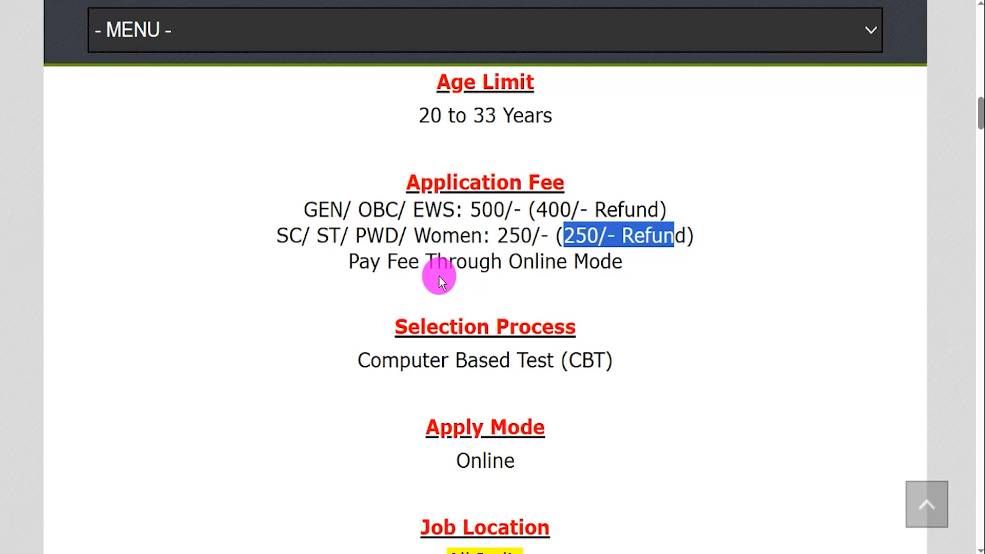
drag(398, 259, 508, 260)
Highlight the selection process, apply mode and job location details in the article
scroll(502, 247, down, 2)
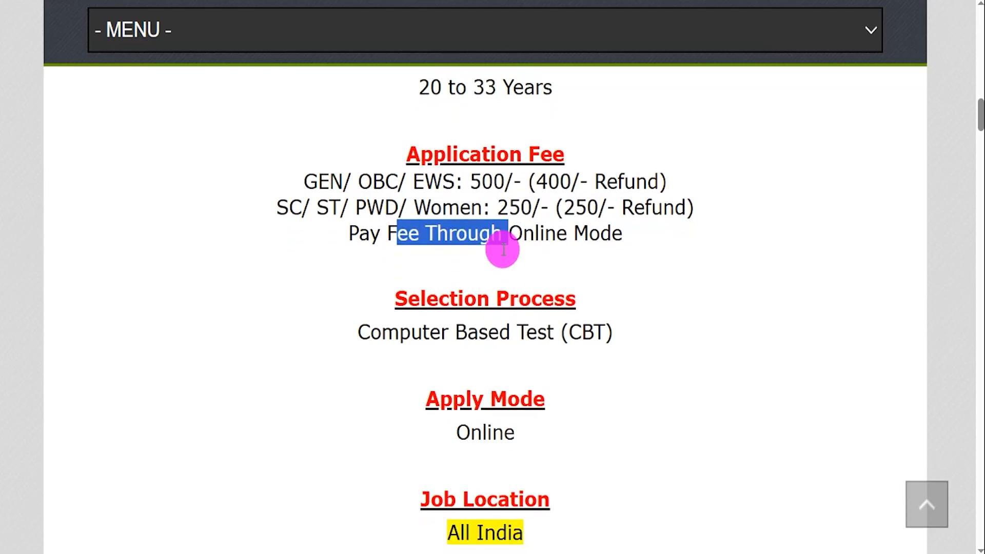
drag(382, 268, 573, 293)
drag(452, 468, 523, 469)
drag(457, 368, 521, 370)
Highlight the Important Links heading and open the Official Notification Pdf listed under it
scroll(519, 354, down, 5)
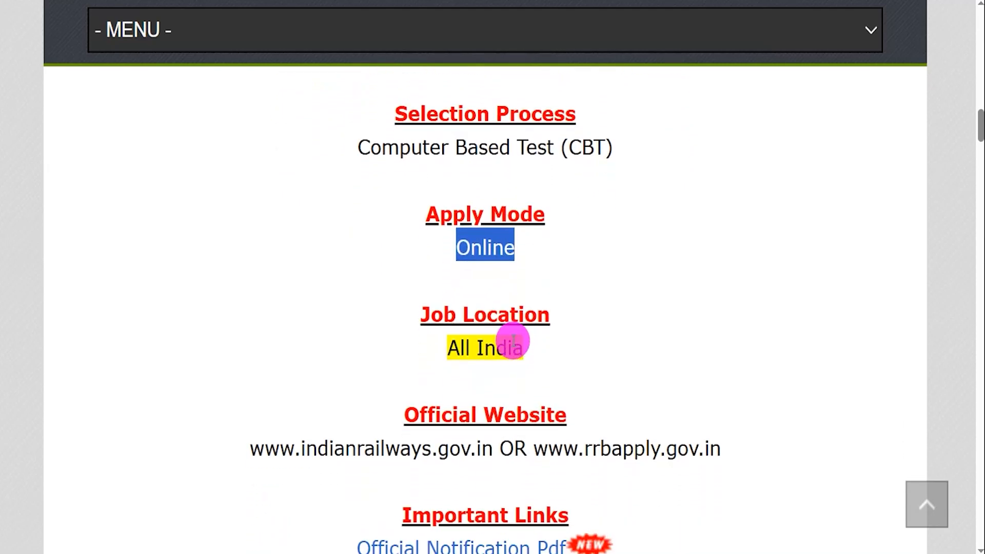
scroll(508, 341, down, 1)
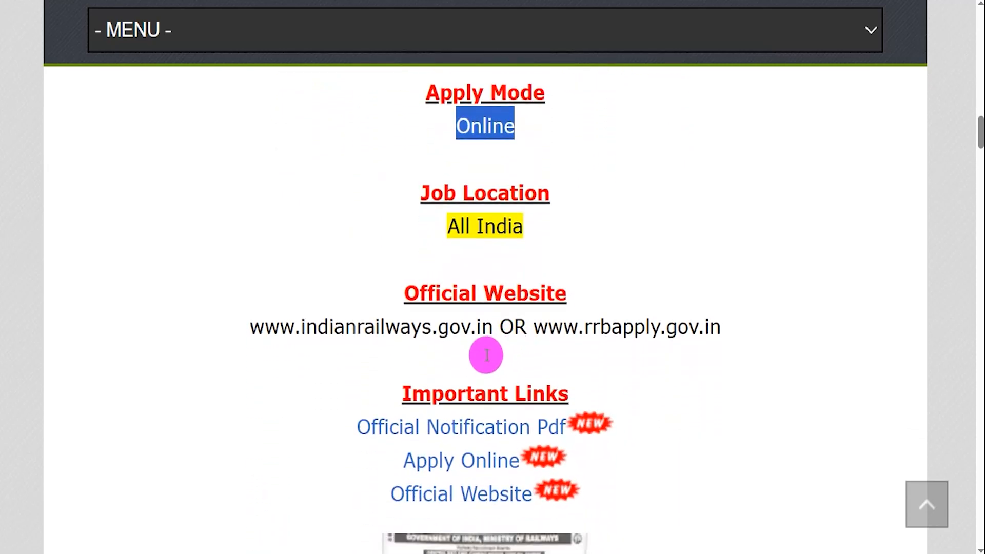
scroll(485, 354, up, 2)
scroll(460, 409, down, 1)
drag(413, 420, 558, 417)
drag(358, 461, 567, 455)
click(510, 457)
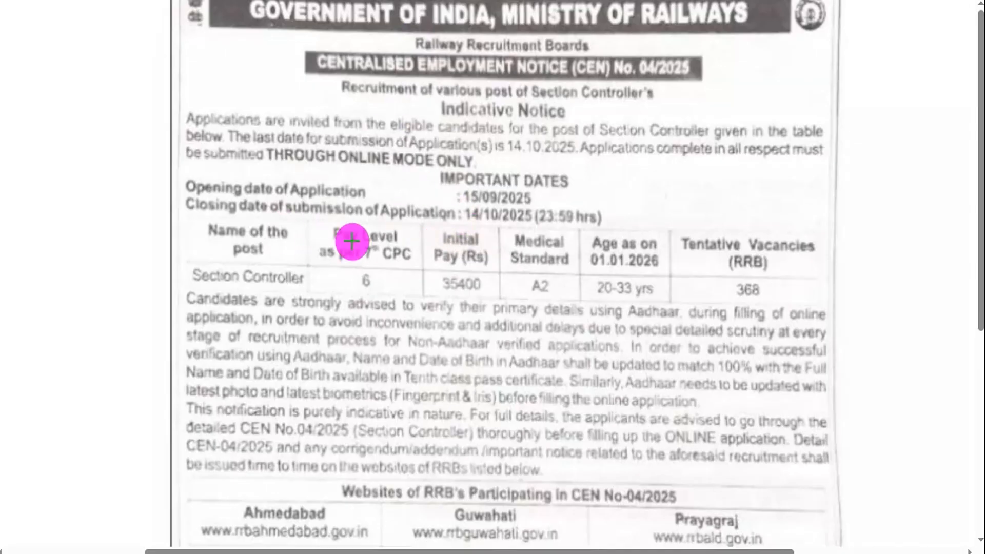
Tick the Section Controller post and its tentative vacancies in the notice and review the list of participating RRB websites
drag(281, 275, 320, 229)
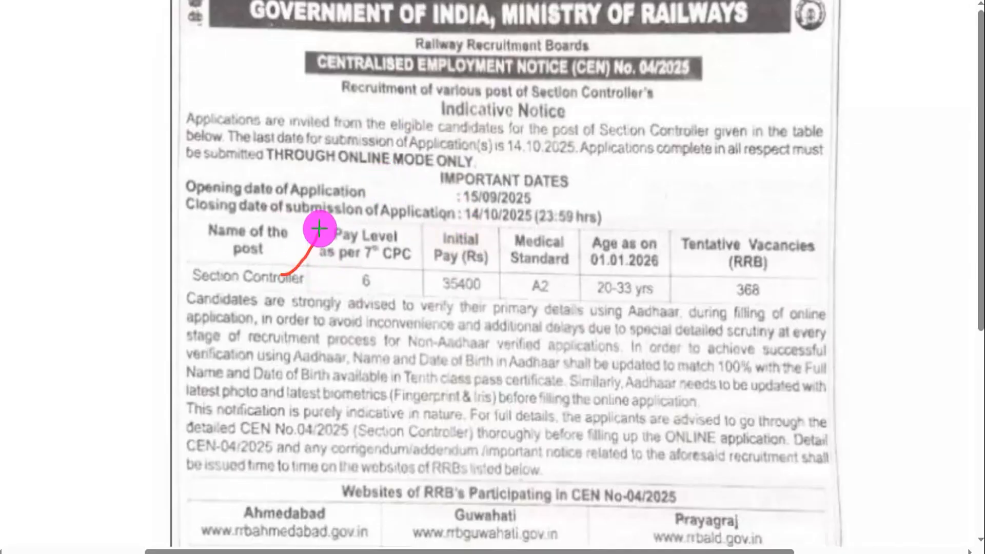
drag(752, 284, 766, 261)
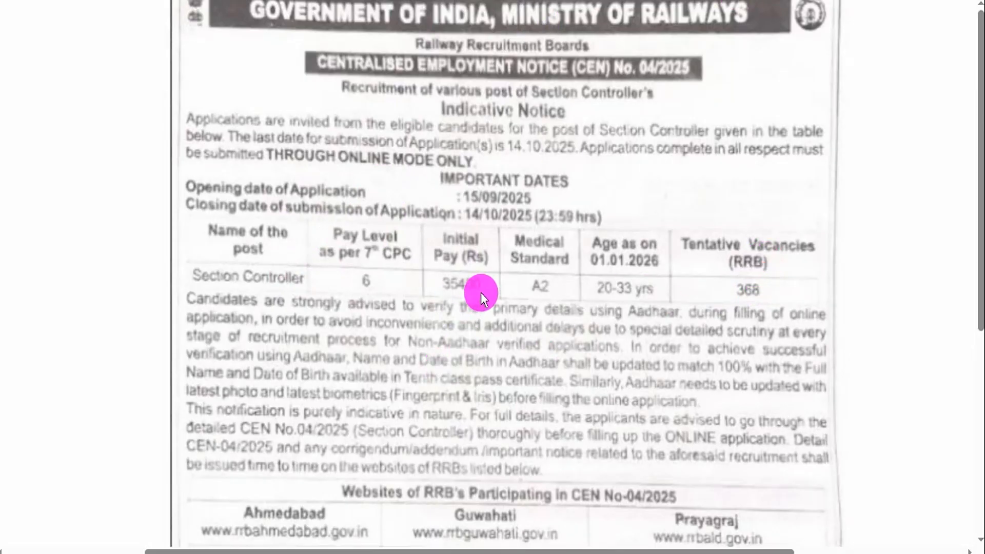
scroll(481, 293, down, 7)
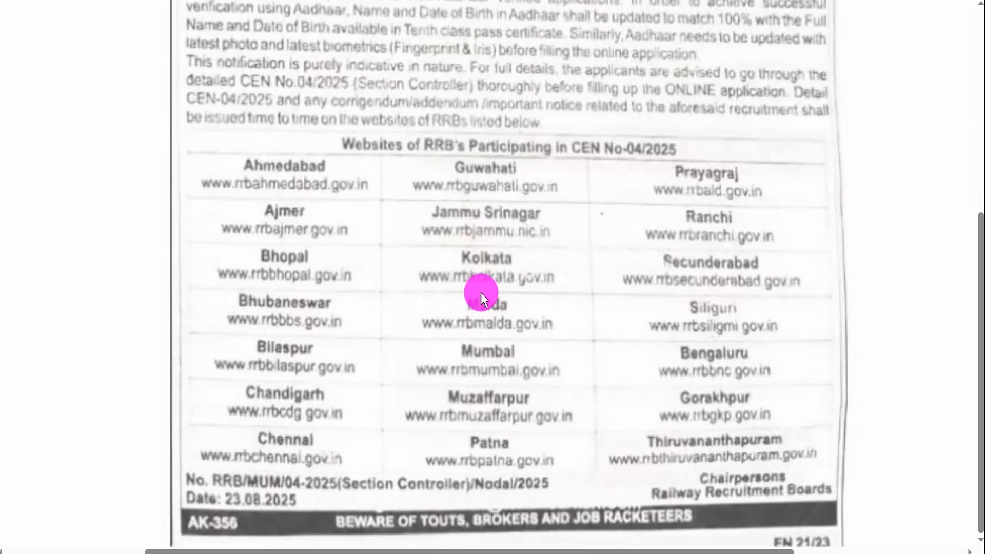
scroll(482, 293, up, 7)
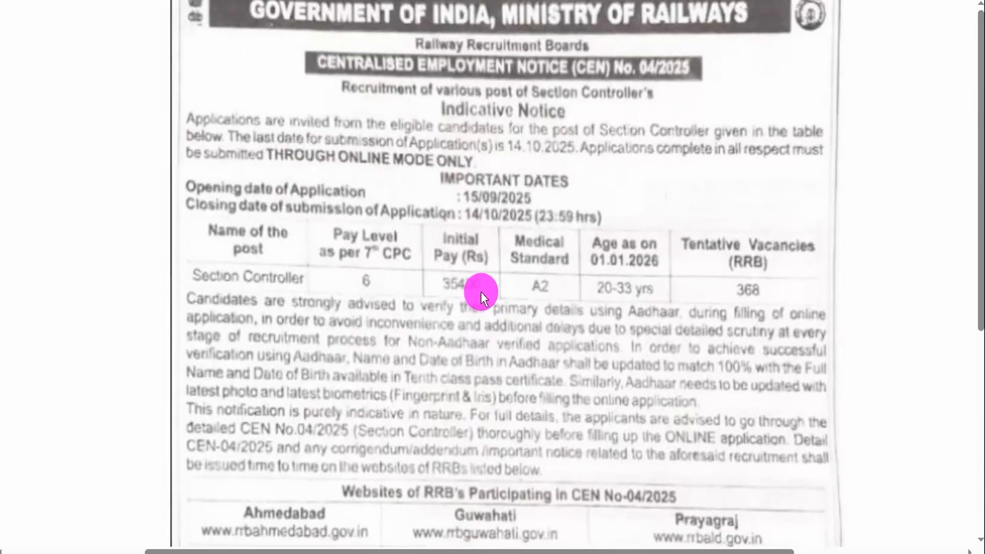
Mark the opening and closing dates of application in the notice with red ticks and exit the annotation
drag(559, 186, 581, 174)
drag(604, 217, 627, 193)
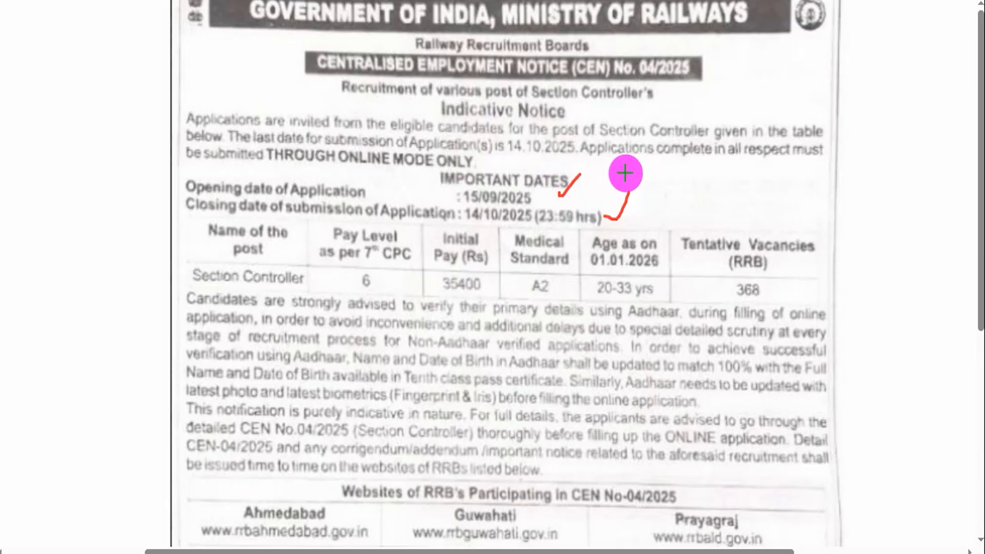
drag(403, 162, 662, 250)
key(Escape)
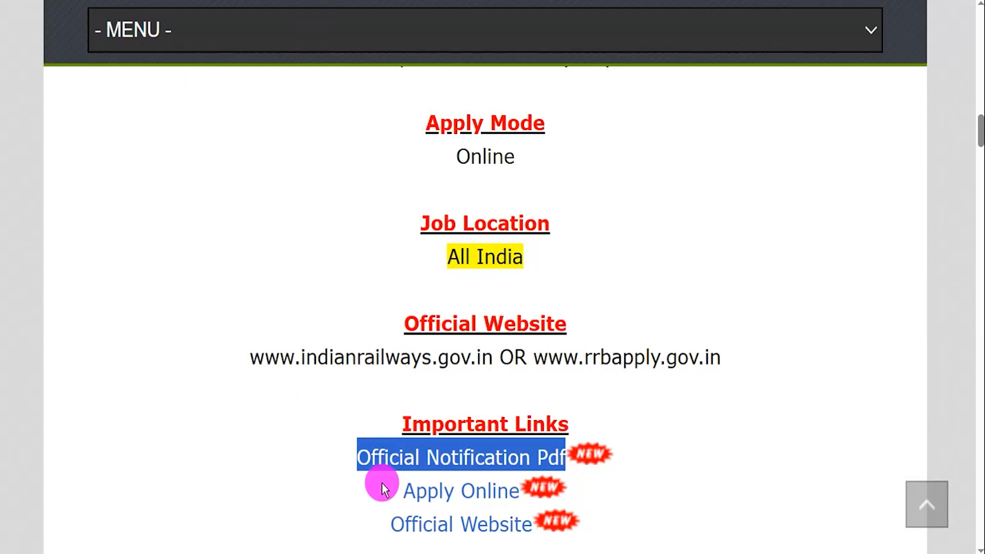
Open the Apply Online link from the article, outline the portal's Login option in red and open the sign-in page
drag(402, 489, 515, 492)
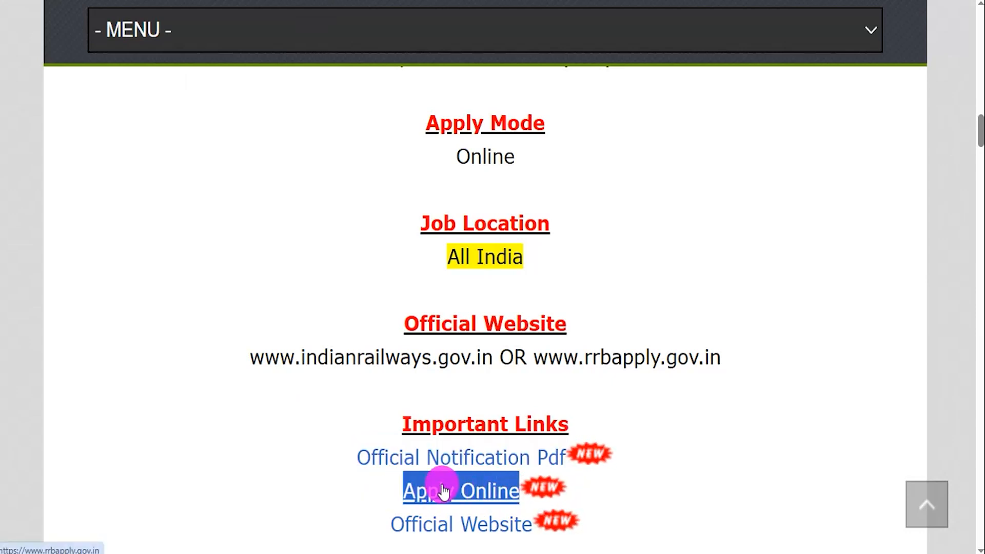
click(484, 492)
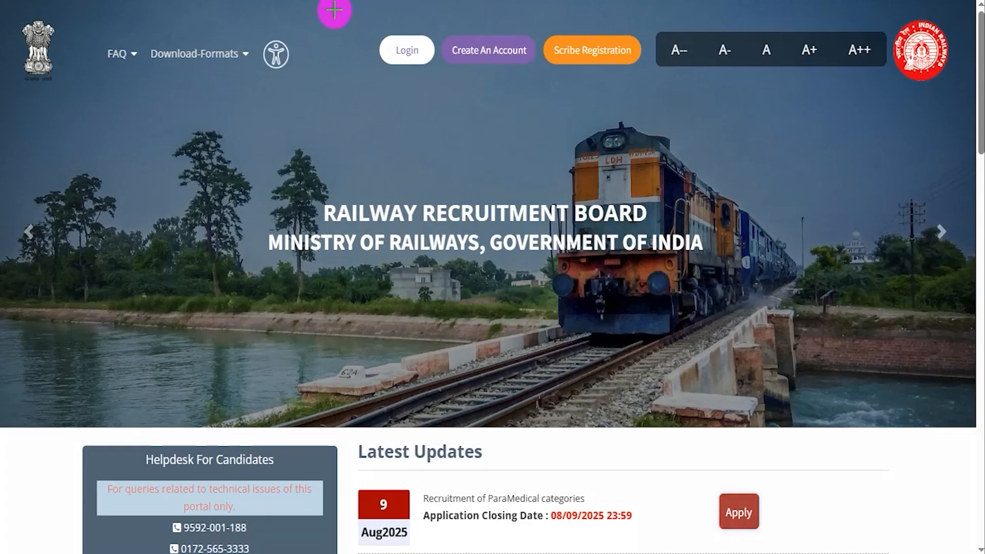
drag(356, 23, 430, 50)
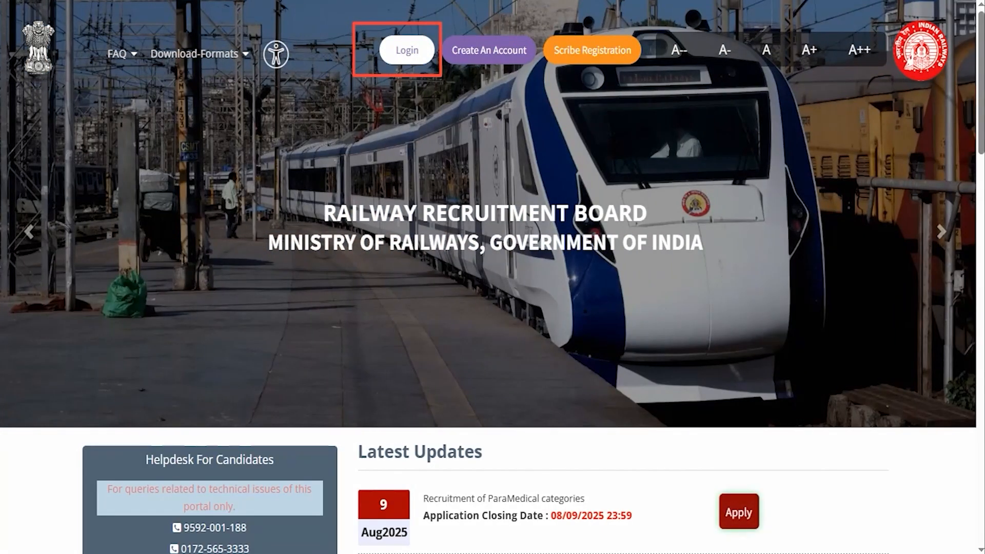
click(409, 52)
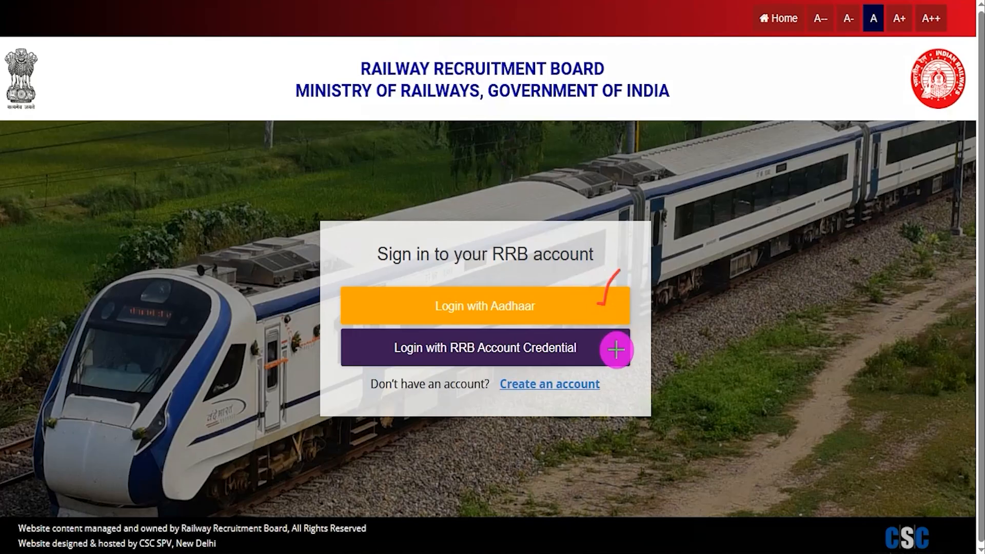
Open Login with Aadhaar and mark its OTP boxes, robot check and Login option in red, then clear the annotations
drag(616, 350, 644, 313)
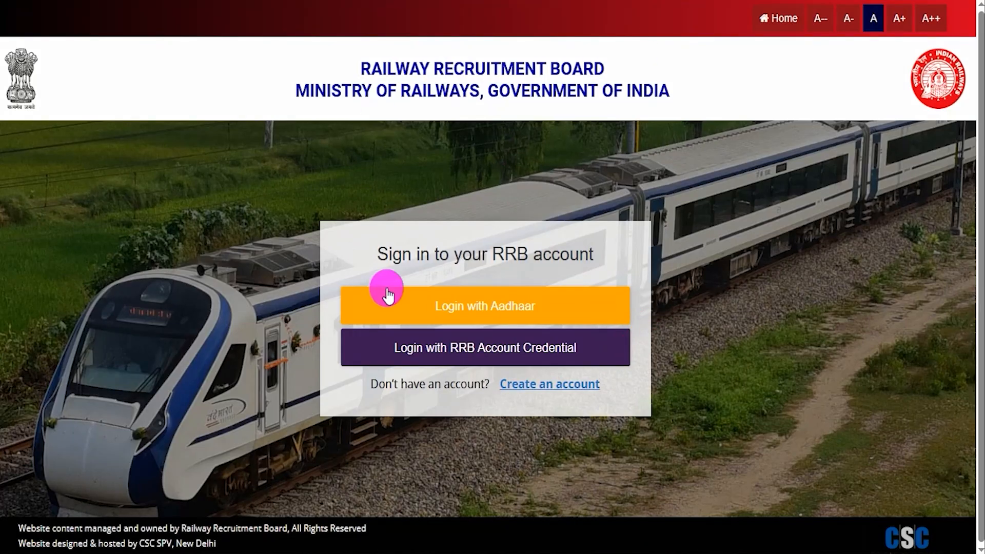
click(509, 310)
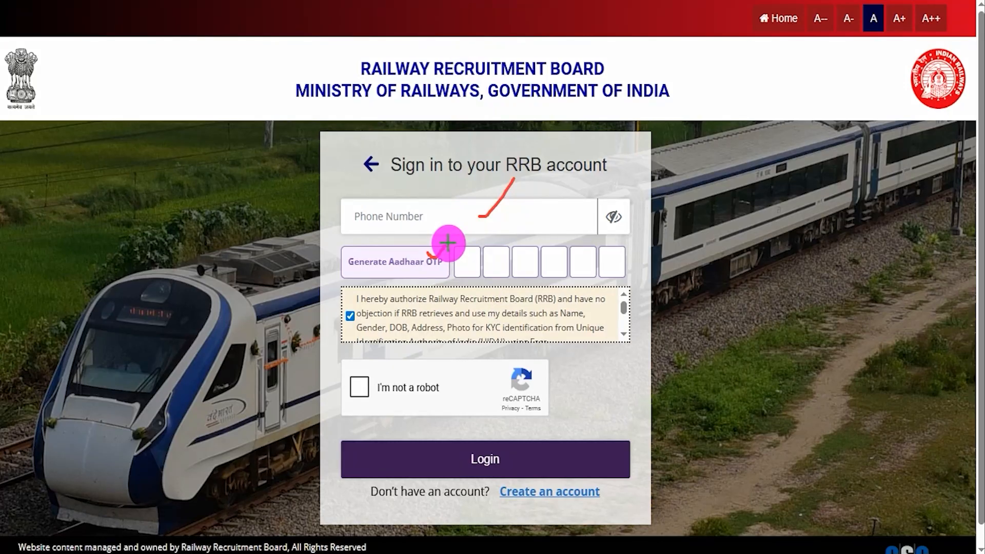
drag(464, 262, 571, 266)
drag(584, 266, 589, 266)
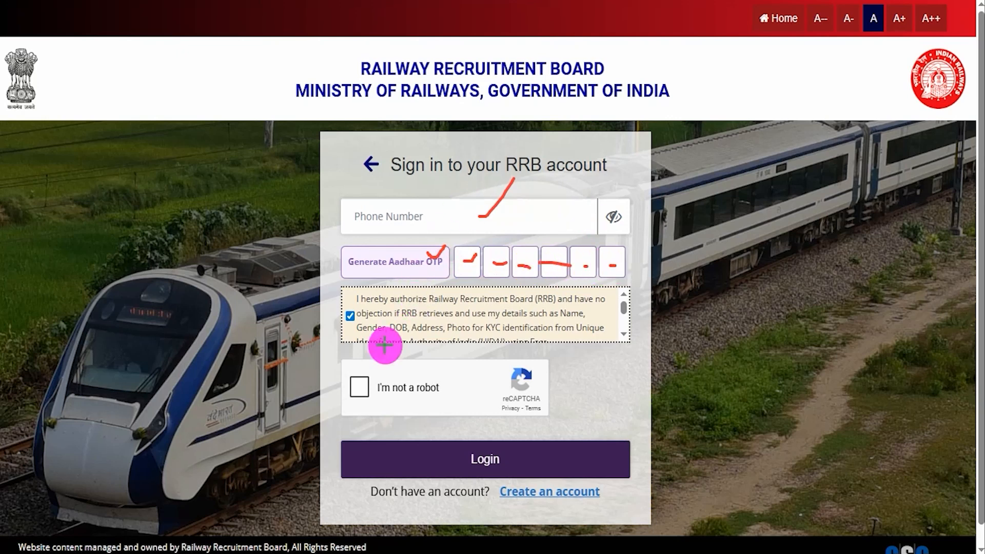
drag(365, 386, 400, 365)
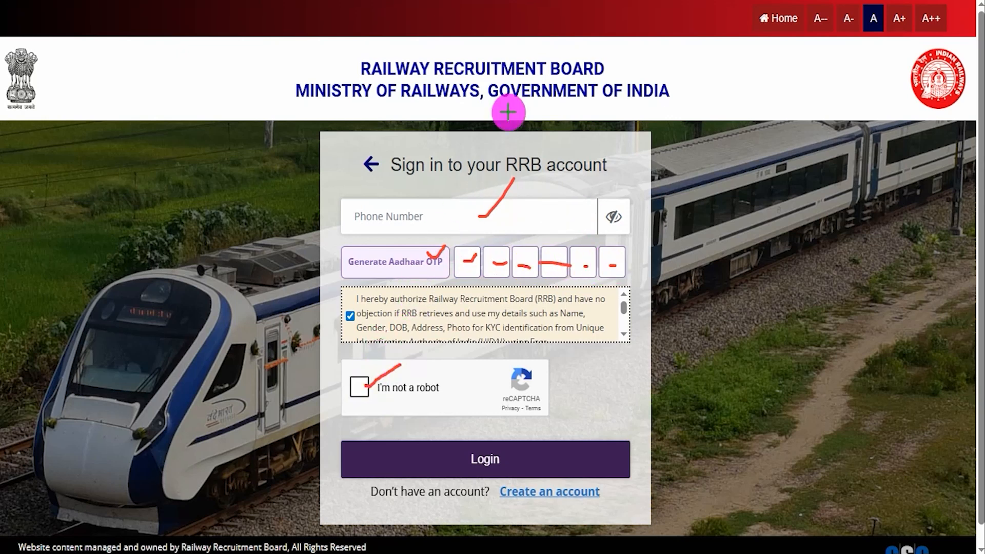
drag(717, 316, 534, 453)
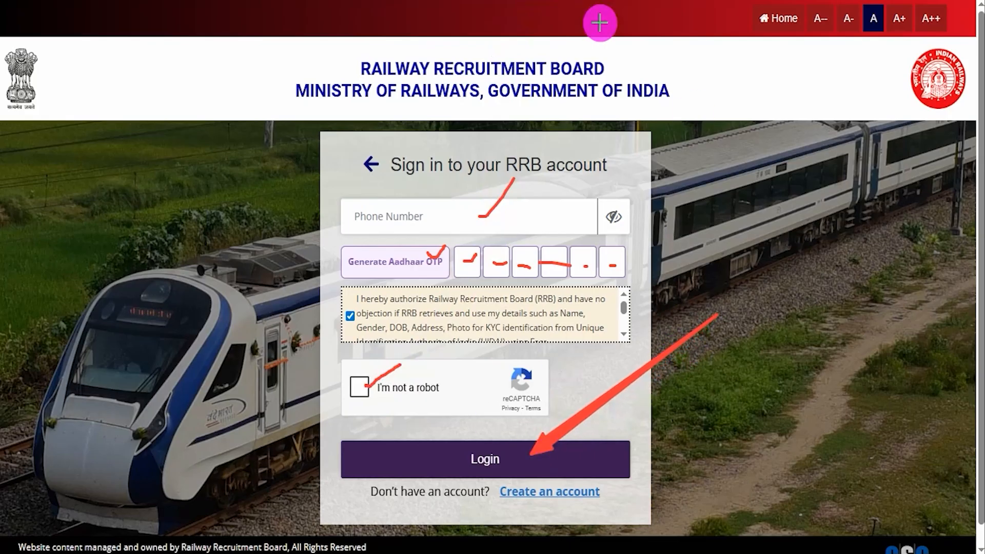
key(Escape)
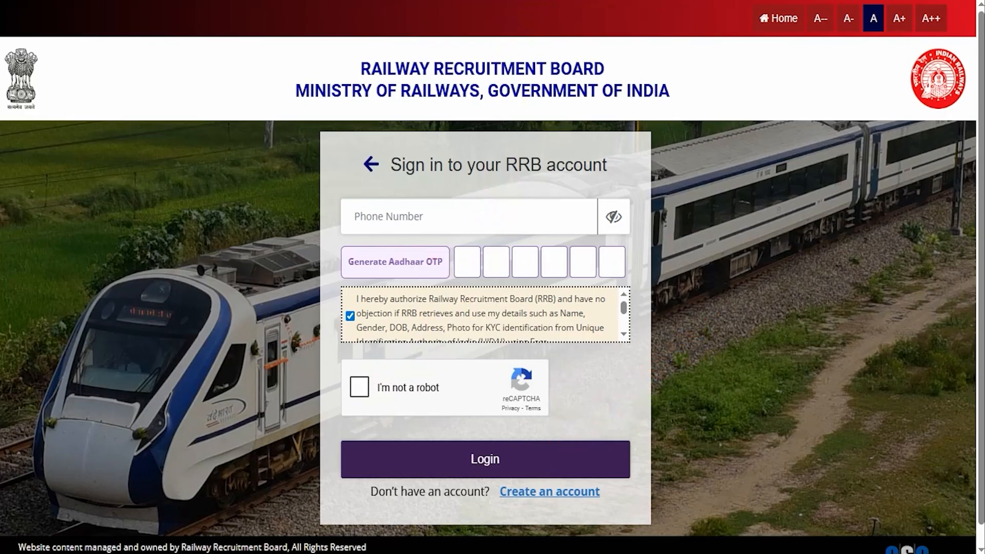
Switch to Login with RRB Account Credential and tick its mobile/email, password and robot-check fields, adding an arrow to Login
click(371, 164)
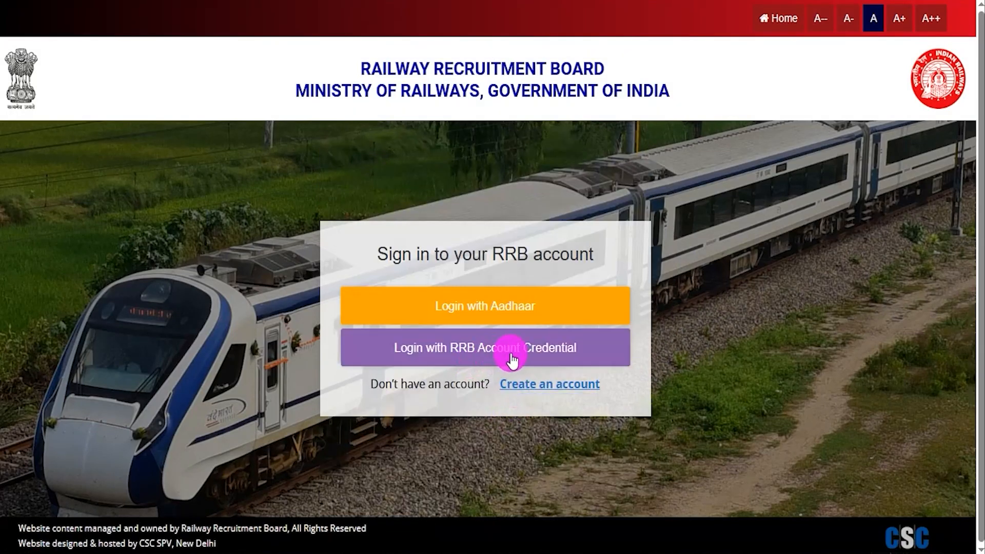
click(560, 356)
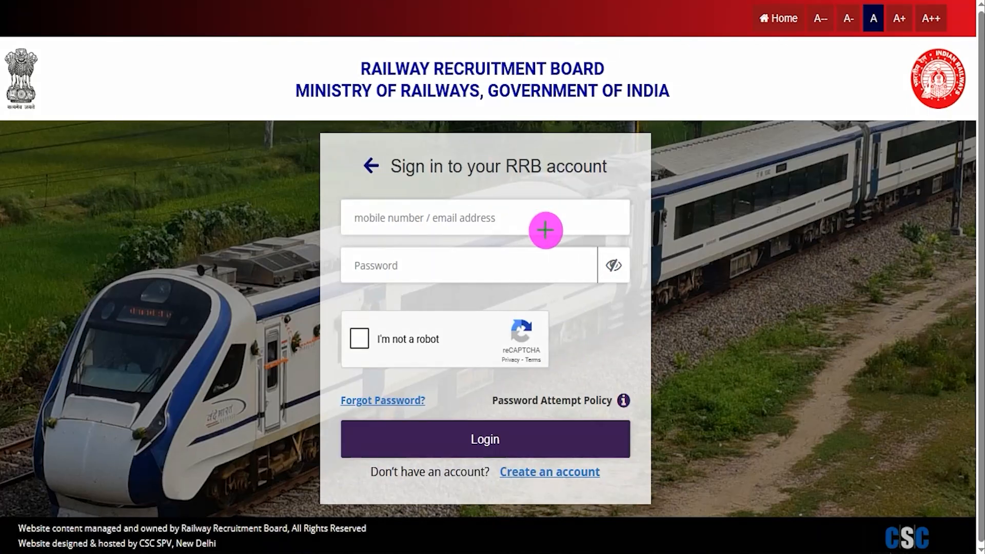
mouse_move(536, 221)
mouse_down()
mouse_move(545, 223)
mouse_move(562, 194)
mouse_up()
drag(521, 266, 555, 244)
drag(364, 339, 402, 314)
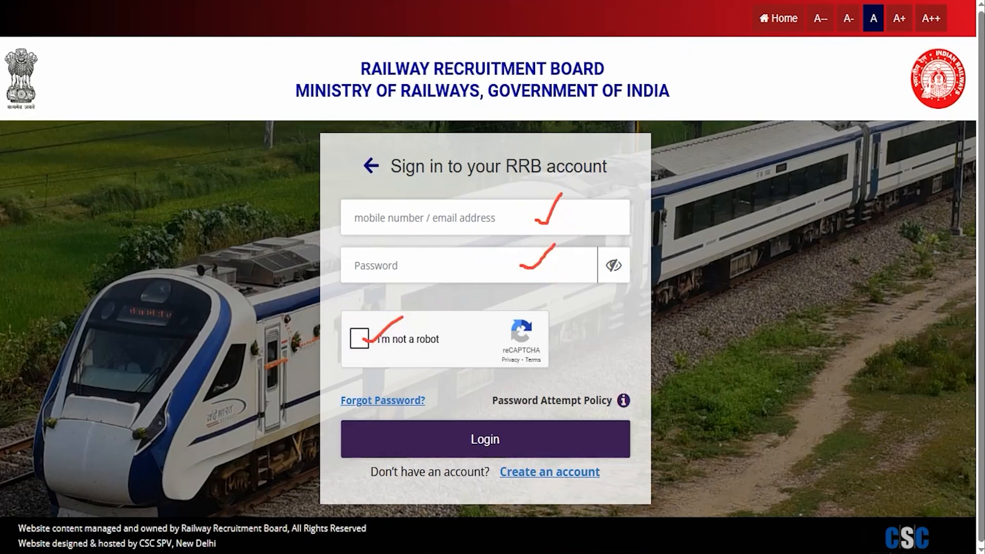
drag(724, 244, 552, 426)
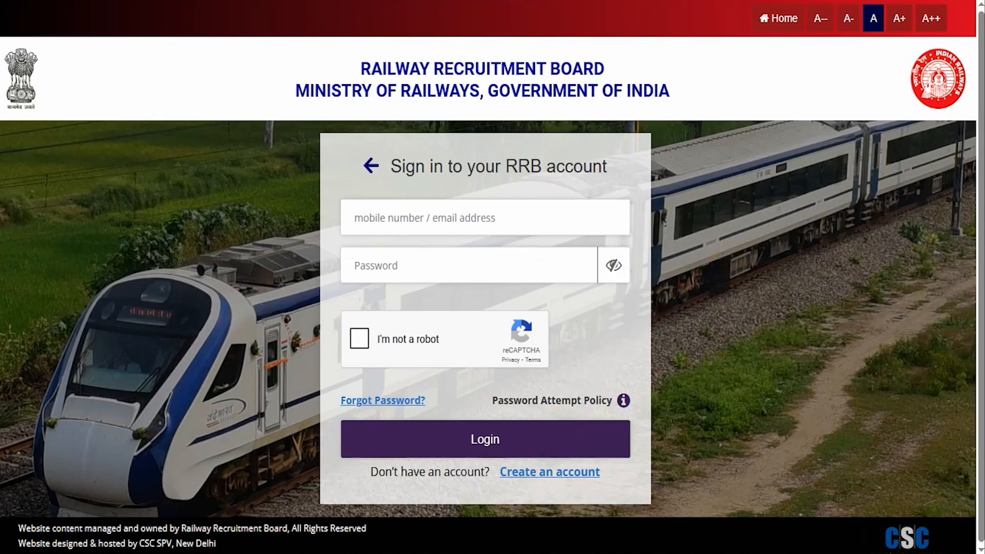
Return to the portal home page, outline Create An Account and open the registration form, highlighting and dismissing its note about existing accounts
click(368, 163)
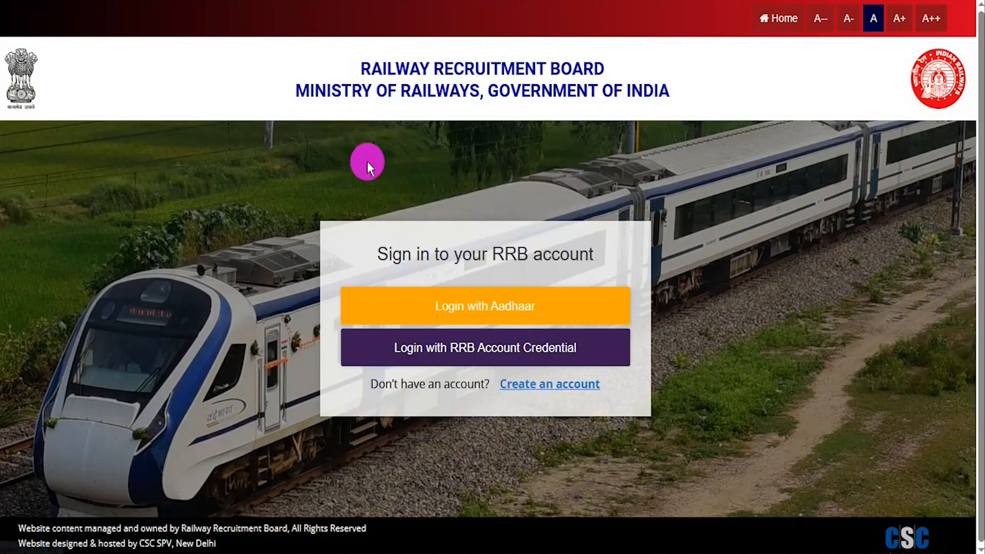
click(775, 18)
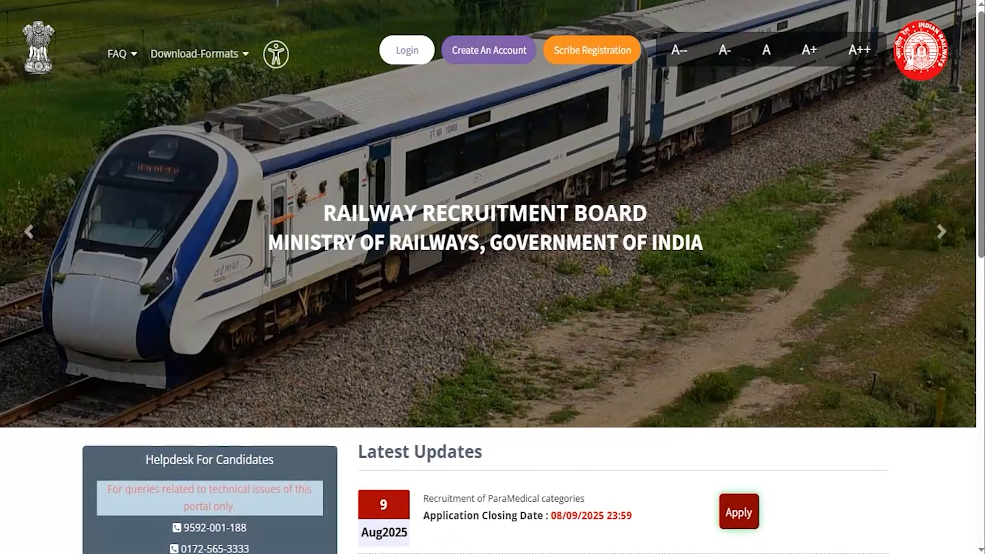
mouse_move(437, 18)
mouse_down()
mouse_move(528, 51)
mouse_move(541, 87)
mouse_up()
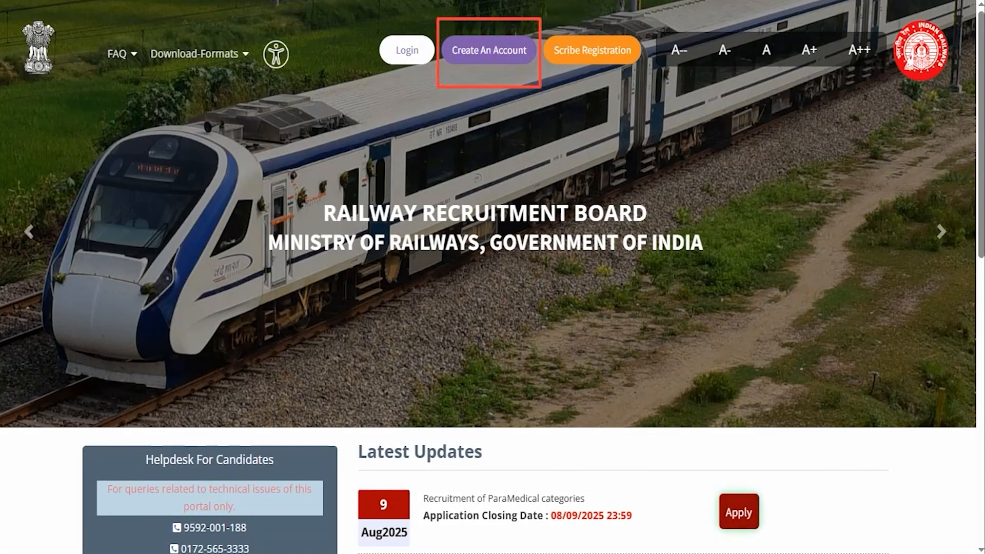
click(501, 48)
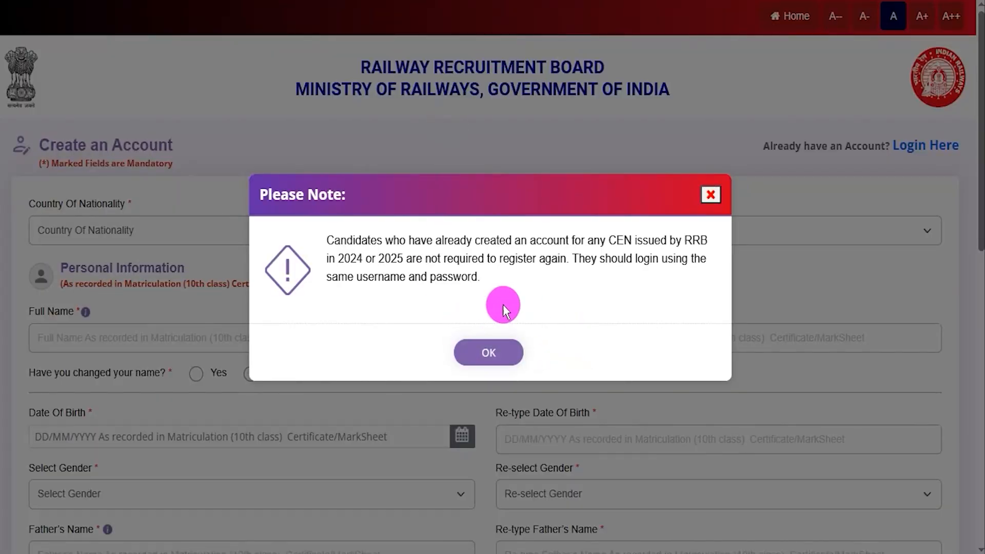
drag(345, 258, 512, 253)
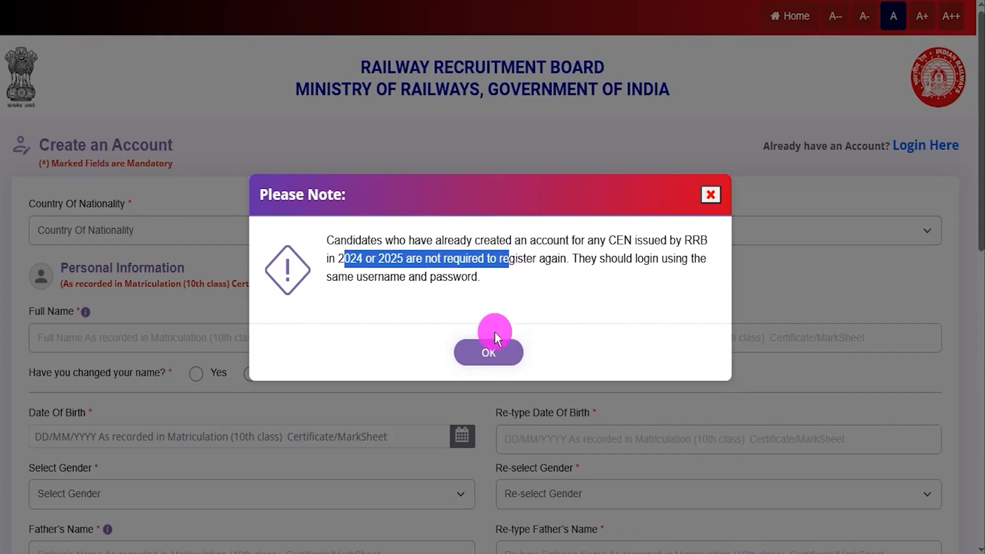
click(711, 195)
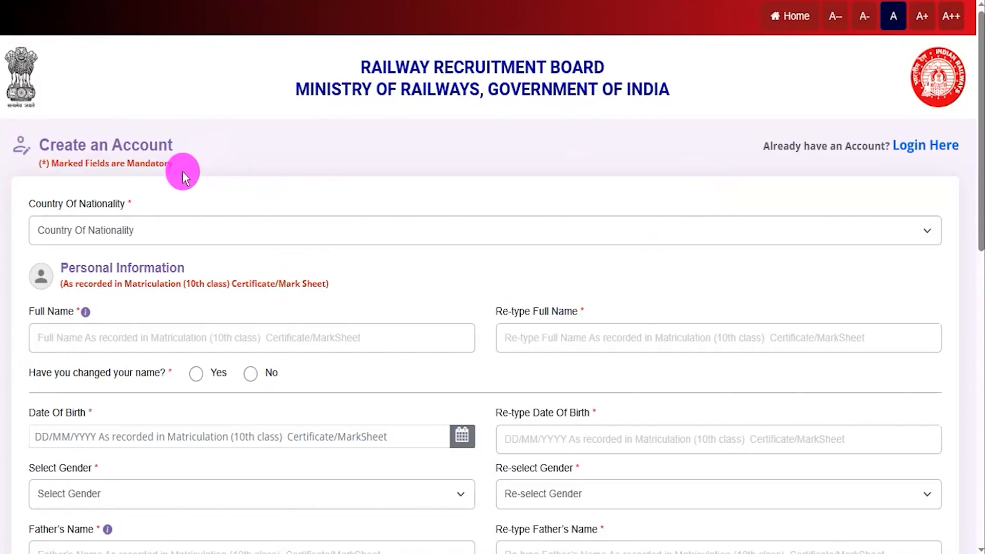
Highlight the Create an Account heading and set Country Of Nationality to India
drag(50, 146, 145, 145)
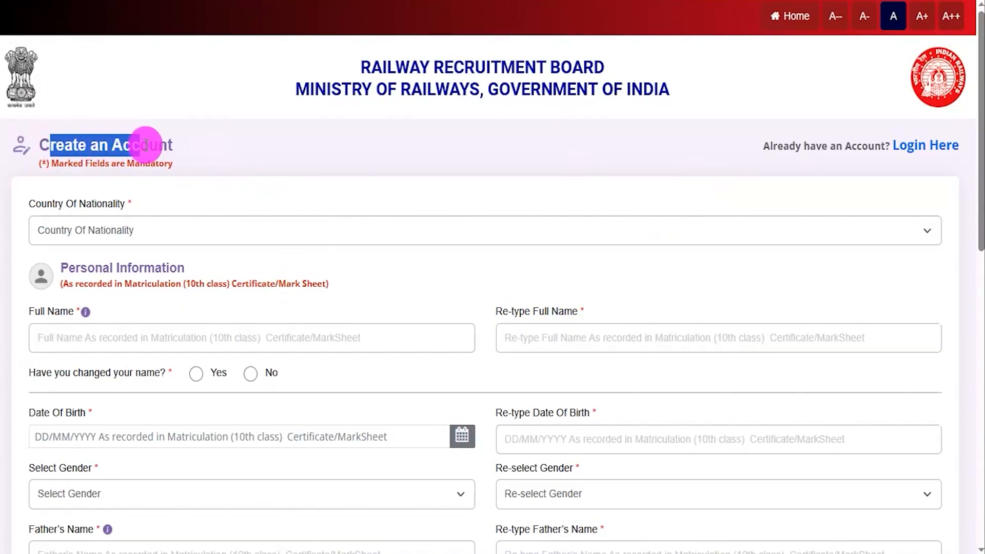
click(294, 154)
click(299, 232)
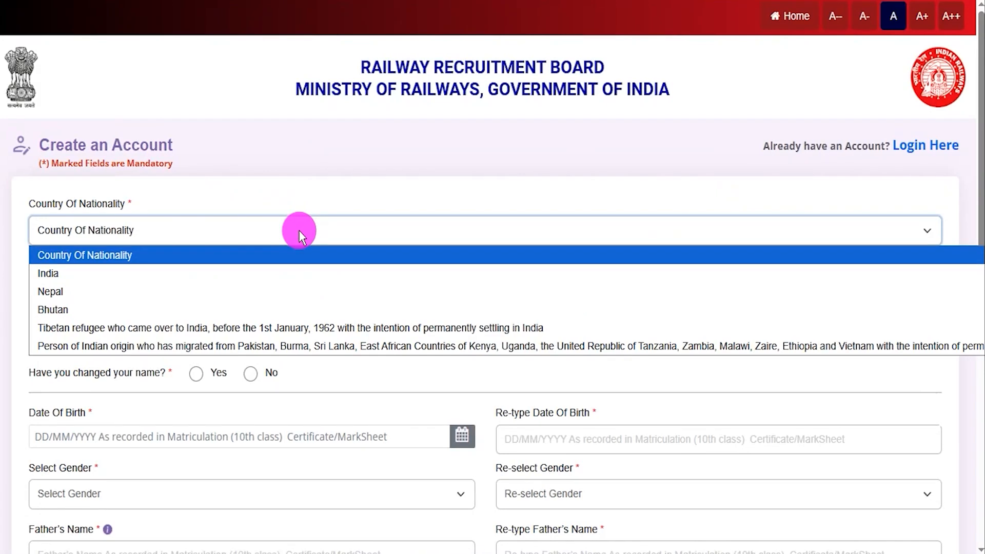
click(68, 273)
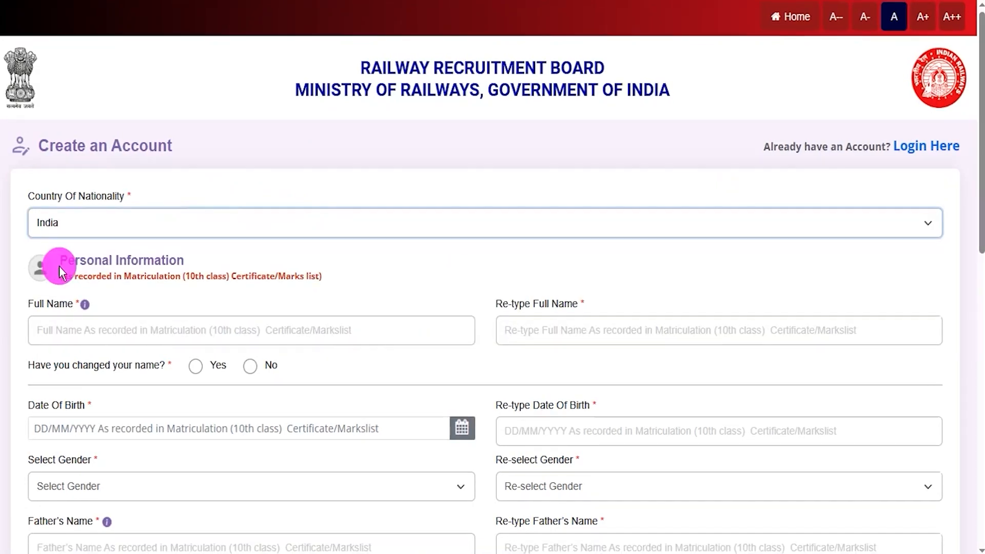
Highlight the Personal Information heading and tick the Full Name and Re-type Full Name fields in red
drag(81, 260, 162, 259)
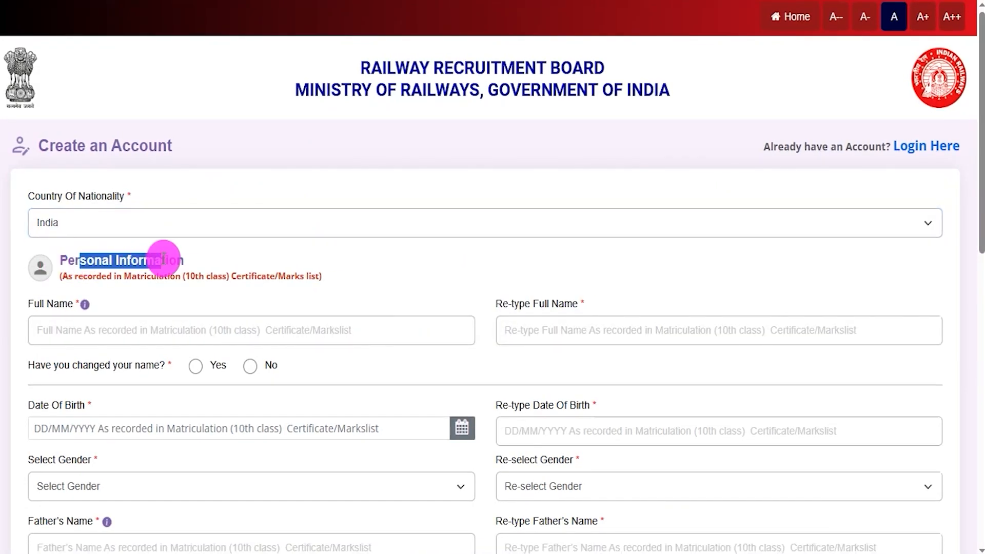
scroll(164, 257, down, 3)
scroll(163, 257, down, 1)
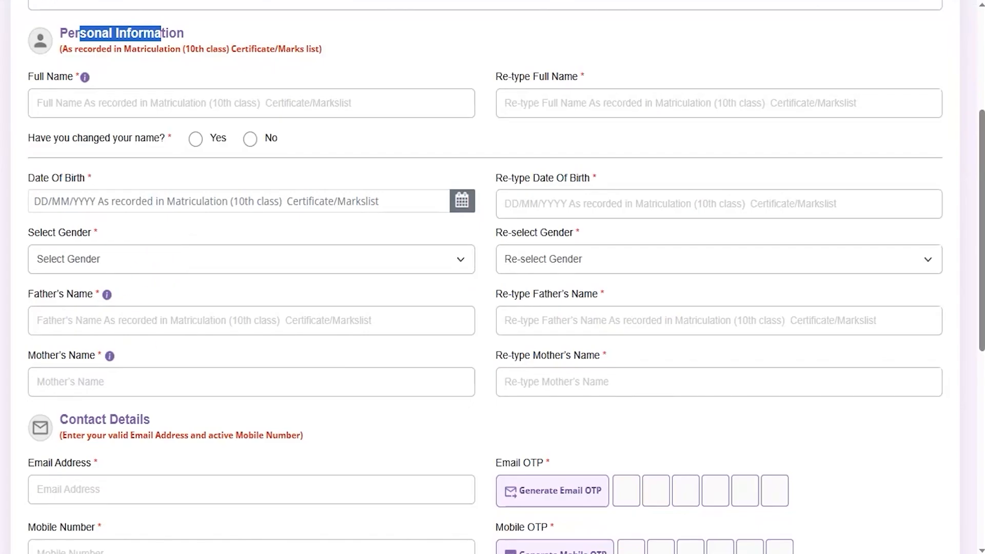
drag(287, 100, 339, 73)
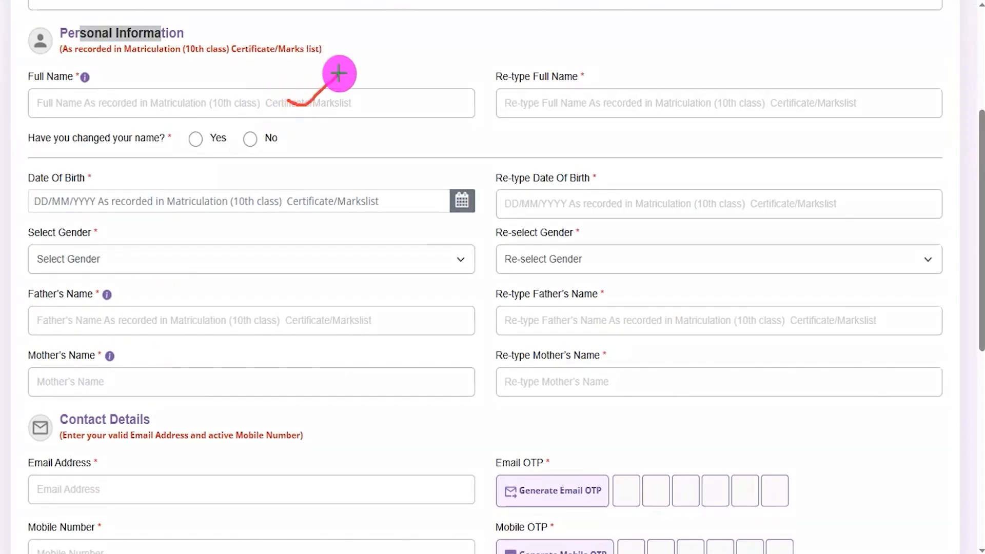
drag(645, 98, 695, 77)
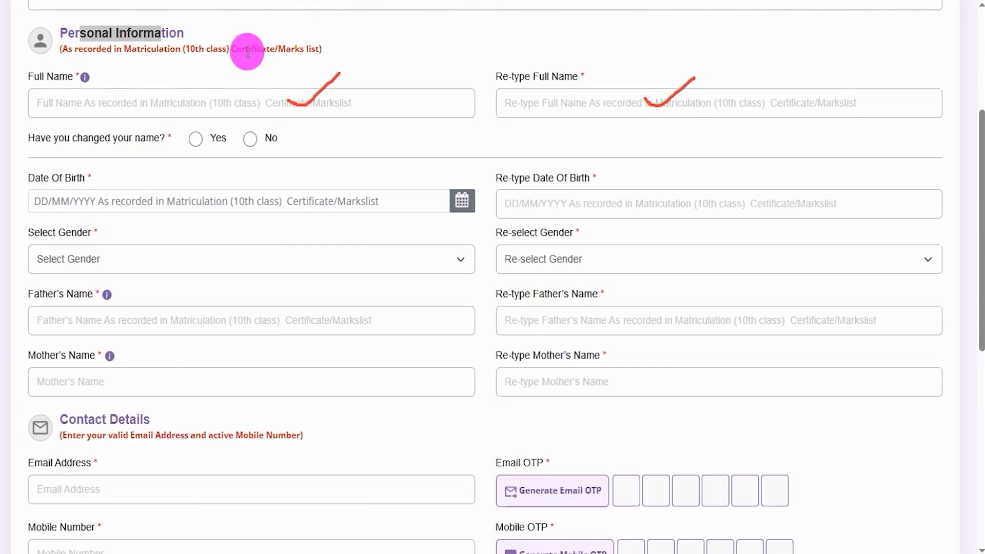
Answer Yes to the changed-name question, highlight the legal documentation requirement, close the notice and set the answer to No
drag(73, 137, 127, 140)
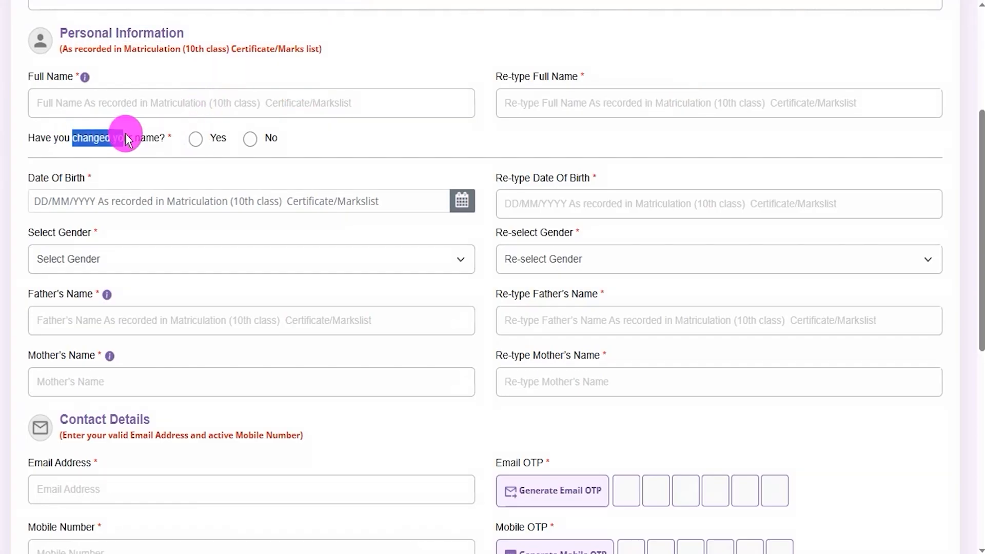
click(194, 140)
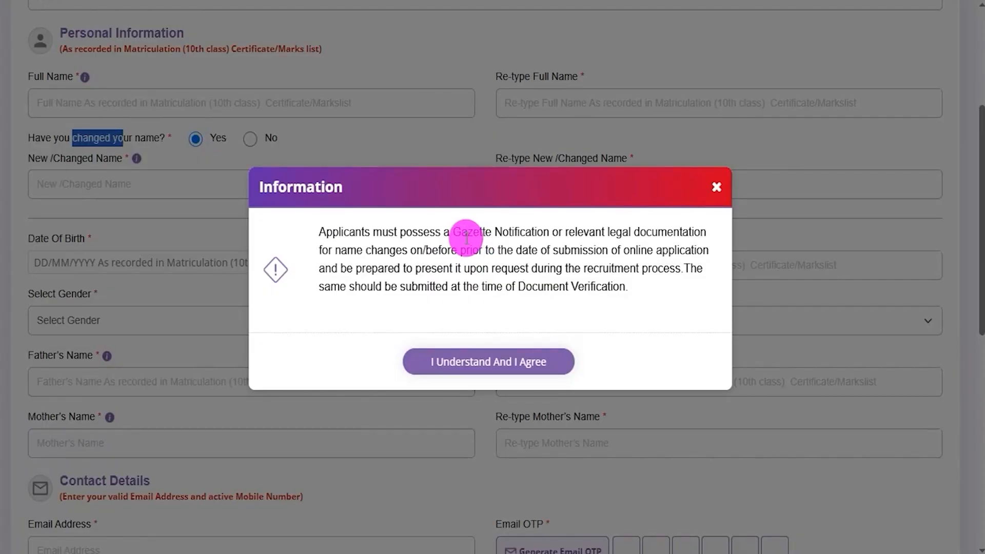
drag(462, 231, 660, 231)
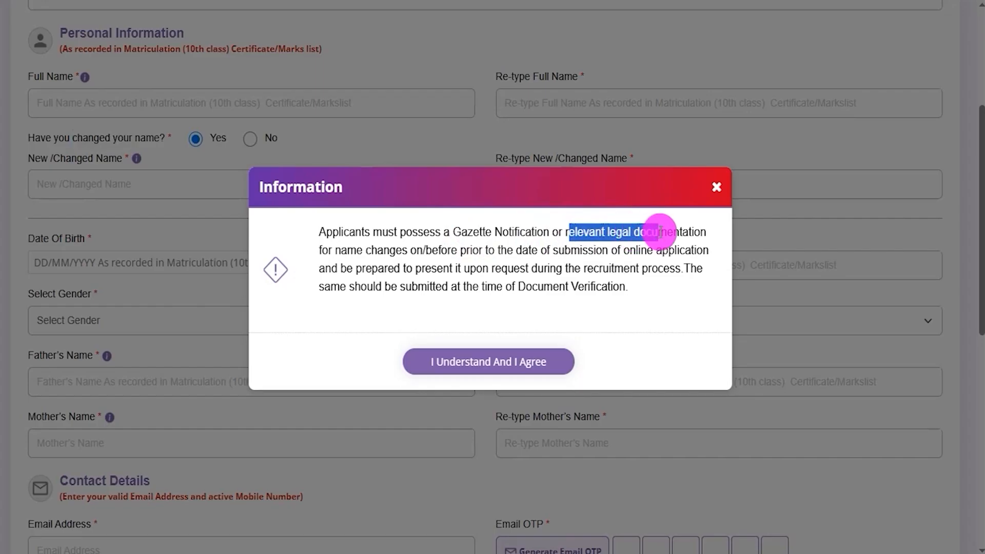
click(717, 187)
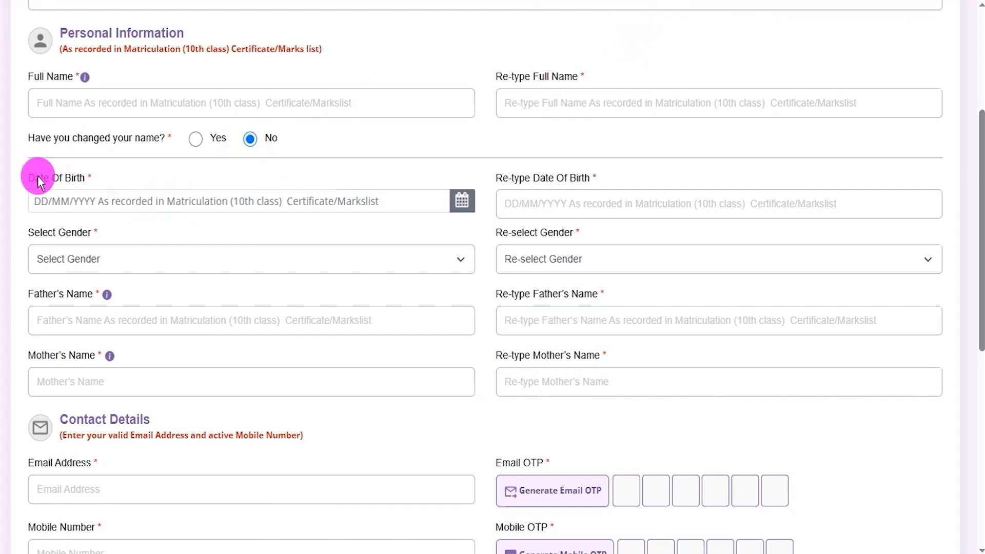
Examine the Date Of Birth calendar and highlight the Re-type Date Of Birth label, placing the cursor in its field
click(260, 199)
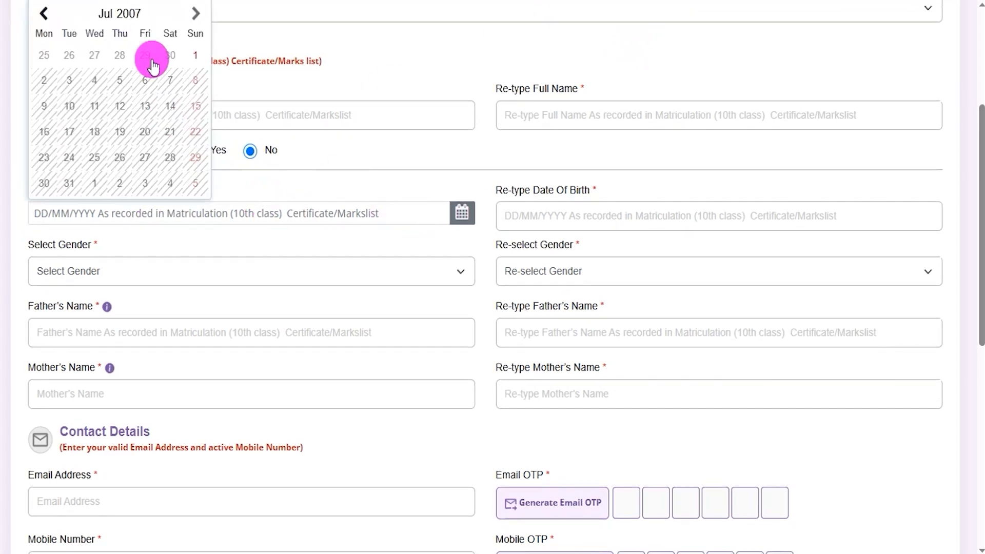
click(512, 214)
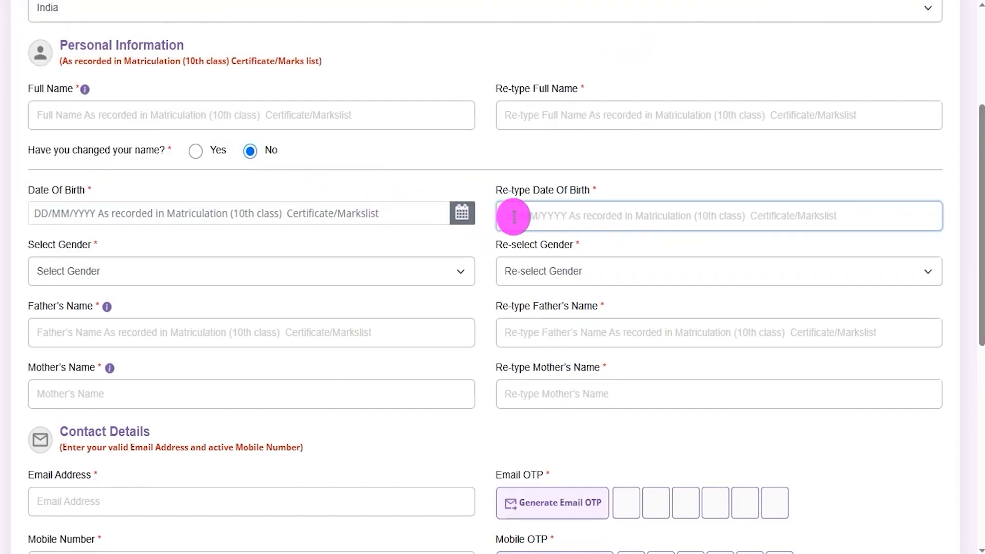
drag(505, 189, 559, 188)
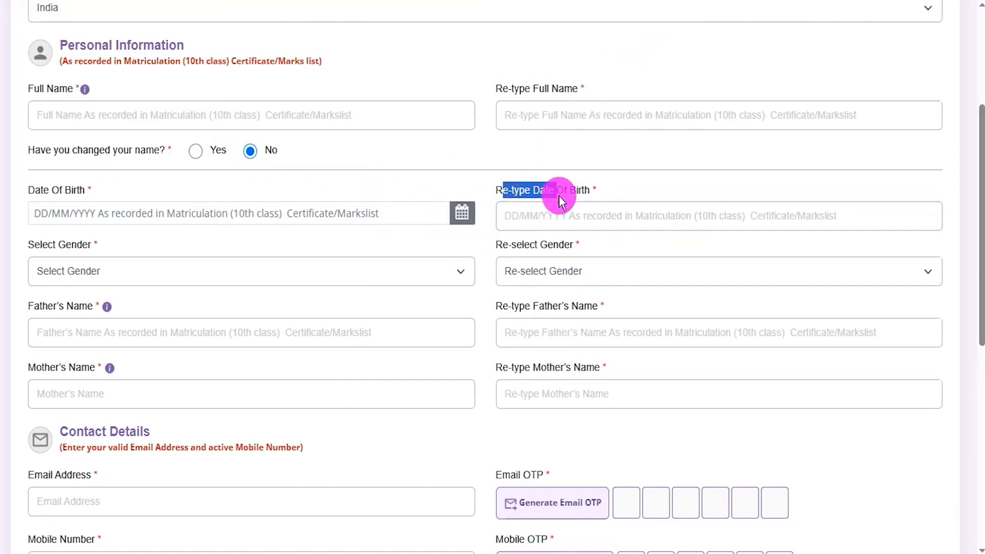
click(538, 220)
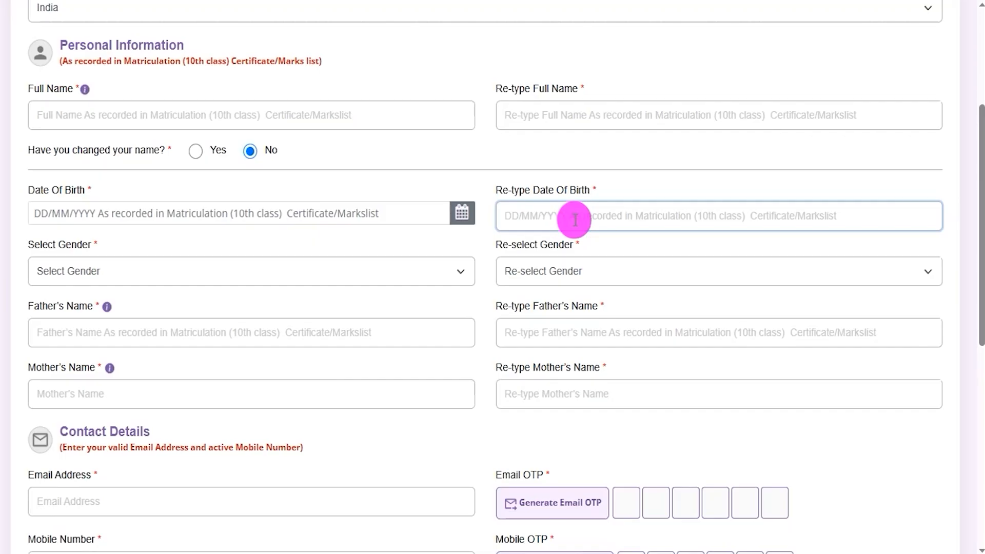
Set both Select Gender and Re-select Gender to Male, after pointing out the two Date Of Birth fields
click(159, 220)
click(535, 220)
drag(91, 246, 40, 245)
click(259, 277)
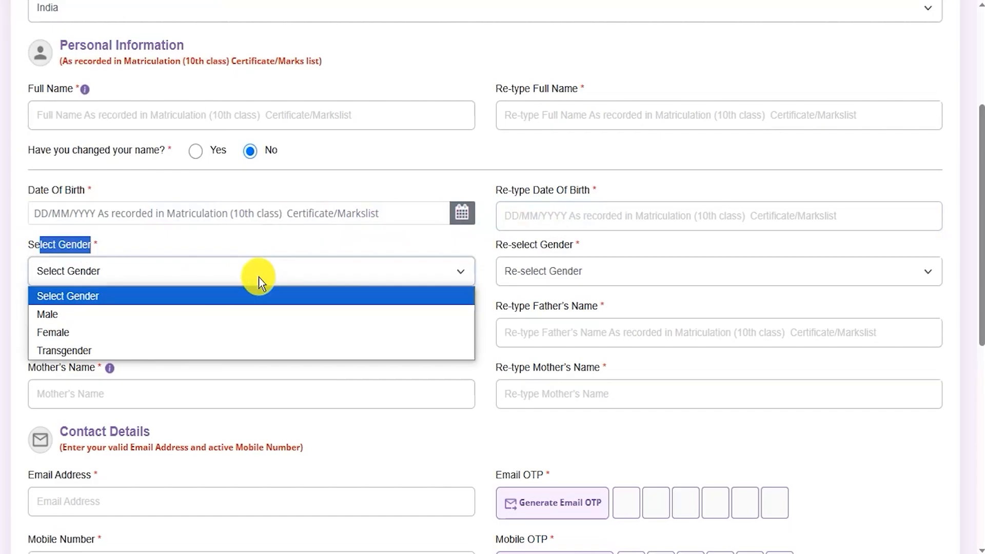
click(77, 314)
click(570, 275)
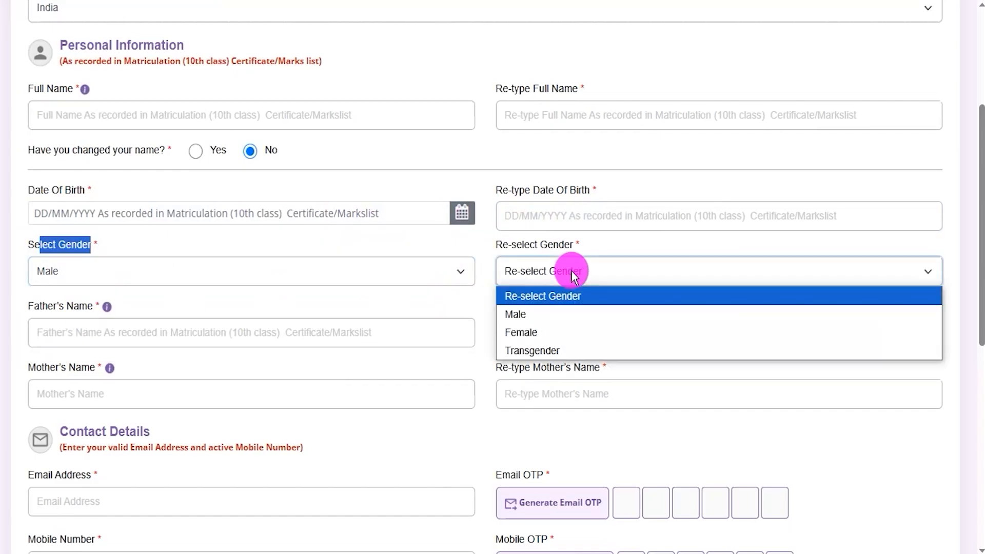
click(540, 313)
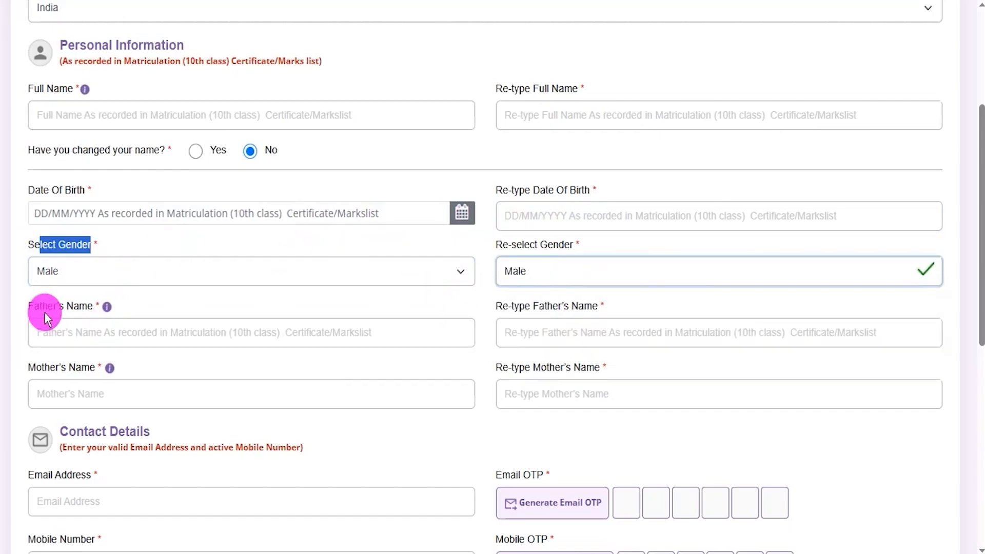
Highlight the Father's Name and Mother's Name labels with their re-type counterparts, placing the cursor in each field
drag(36, 308, 99, 308)
click(127, 331)
drag(509, 310, 558, 310)
click(557, 334)
drag(34, 367, 90, 367)
click(109, 396)
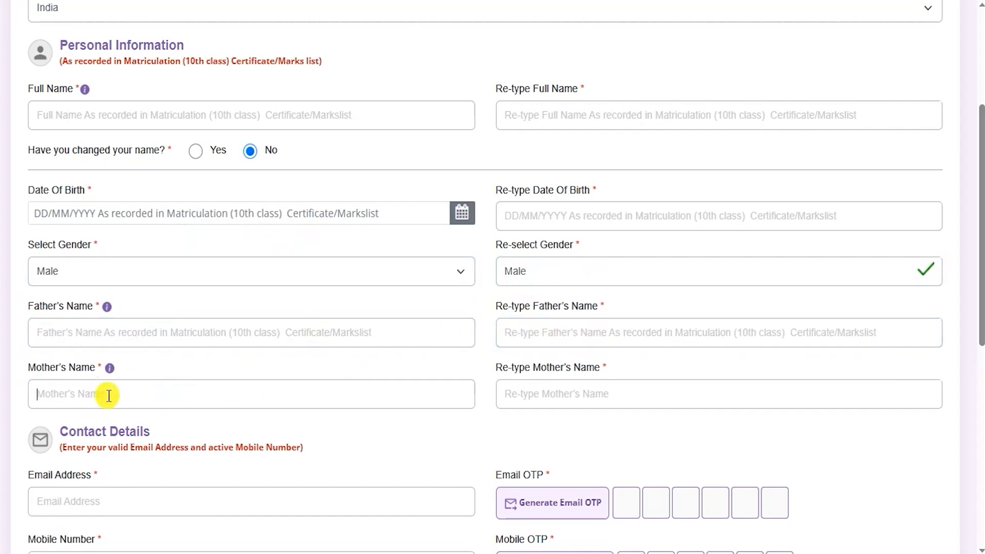
drag(500, 367, 567, 368)
click(563, 391)
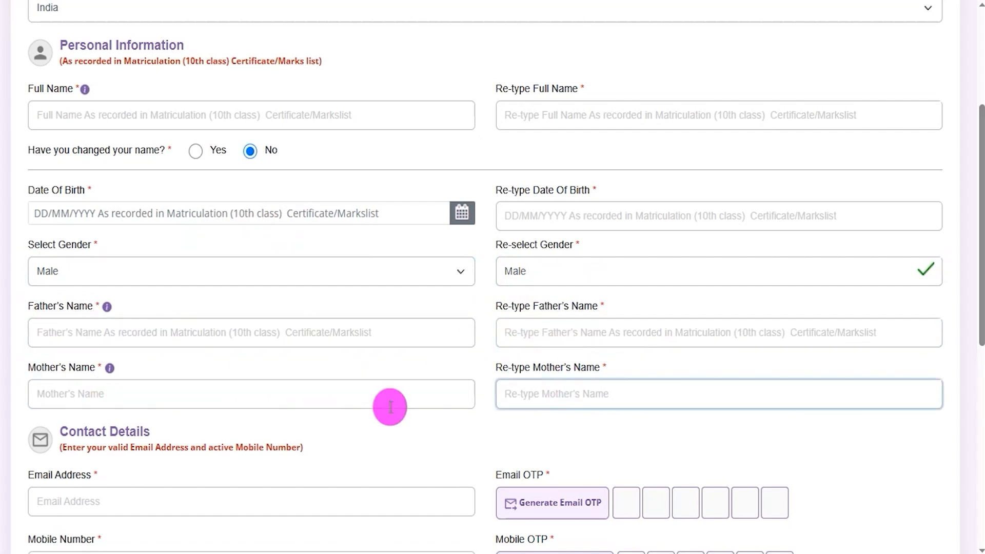
Highlight the Contact Details heading and tick the Email Address, Mobile Number, Generate Email OTP and Generate Mobile OTP items in red
scroll(437, 420, down, 9)
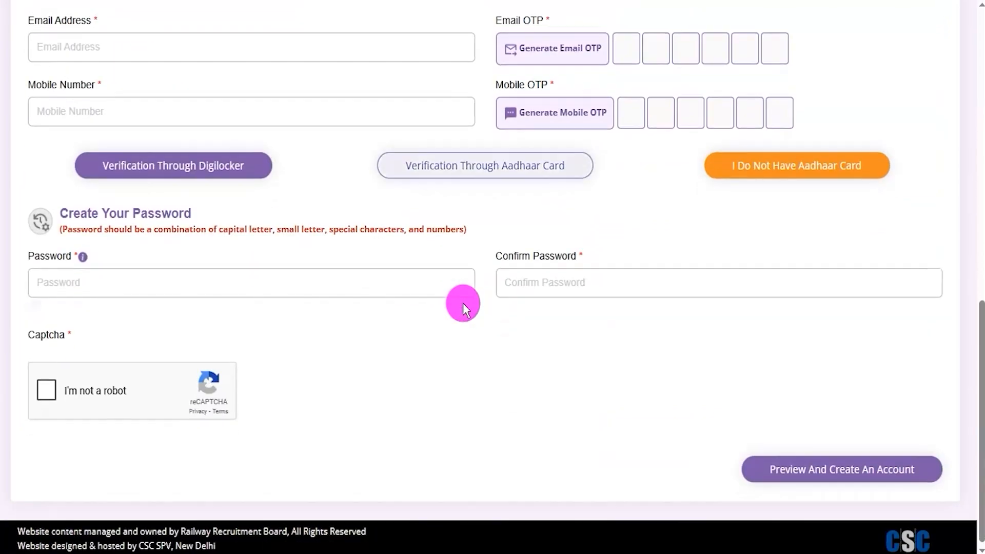
scroll(462, 303, up, 2)
drag(68, 53, 139, 53)
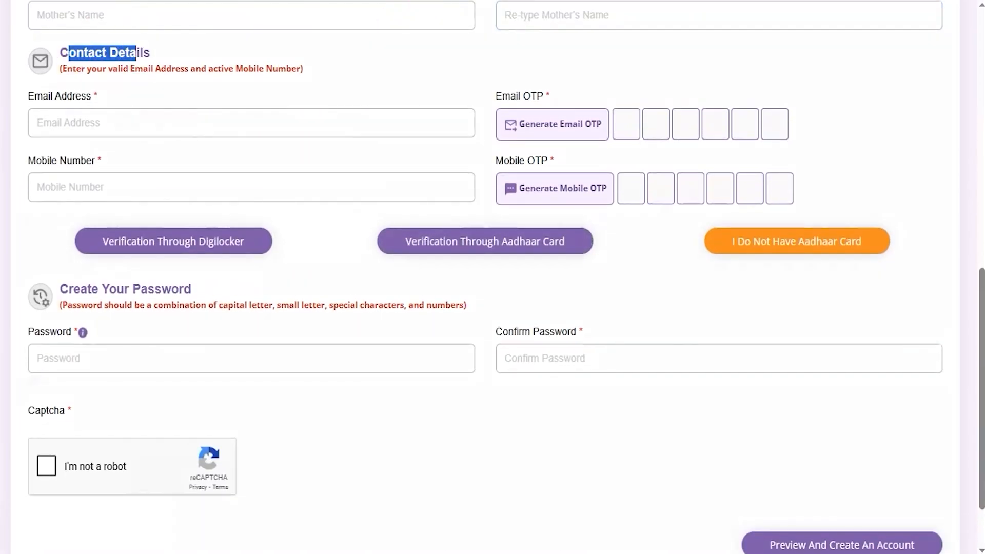
drag(217, 124, 263, 99)
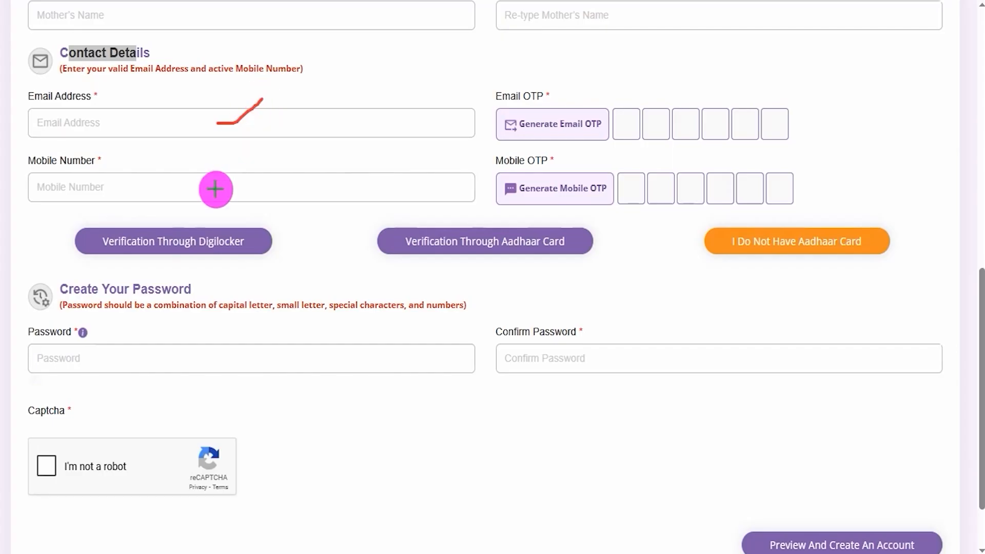
drag(214, 186, 271, 159)
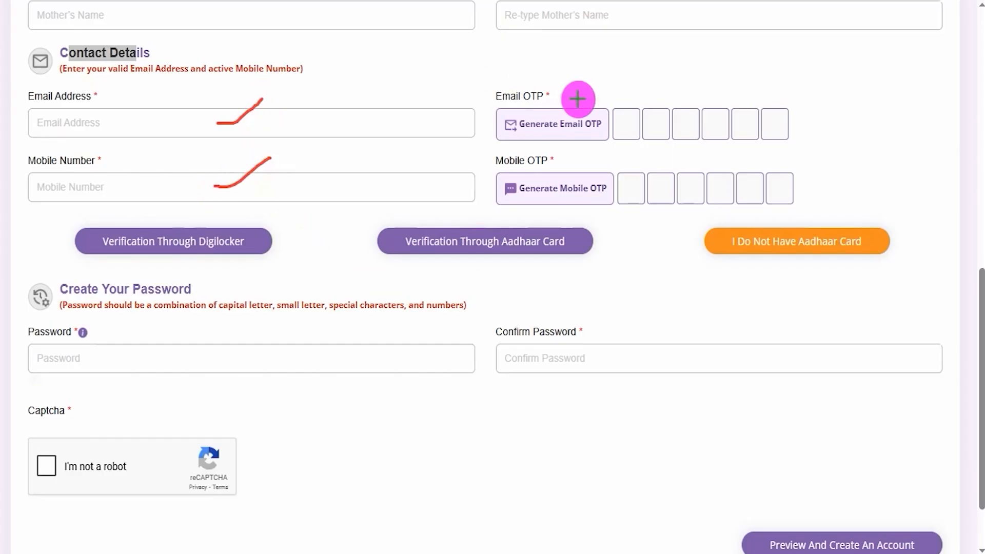
drag(576, 114, 614, 88)
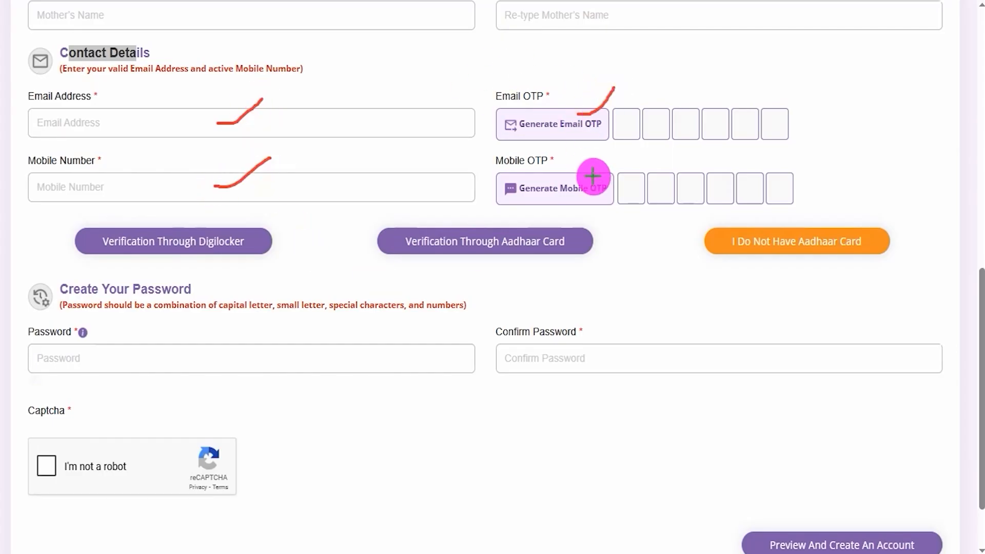
drag(592, 180, 616, 160)
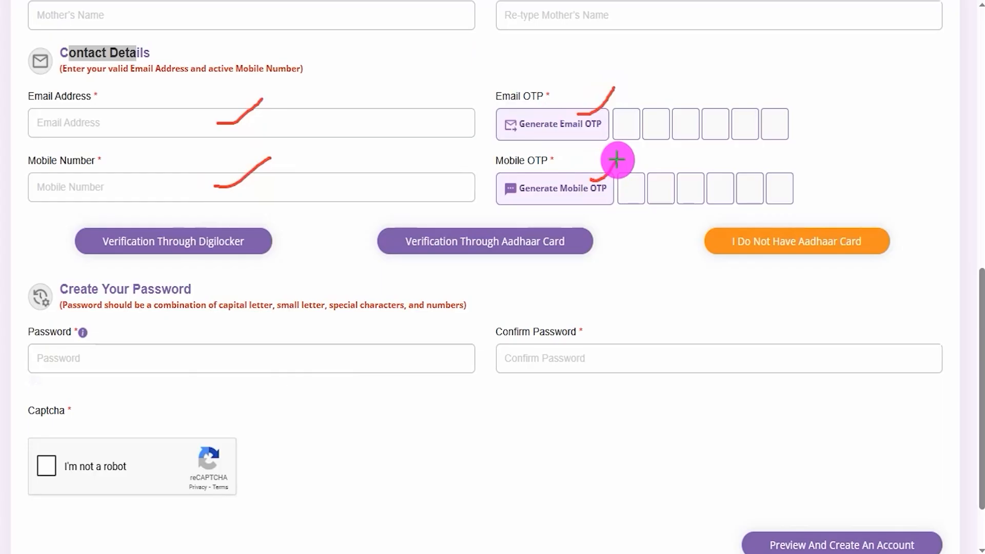
Mark the Email OTP and Mobile OTP digit boxes in red and clear all the annotations
drag(630, 129, 748, 125)
click(684, 125)
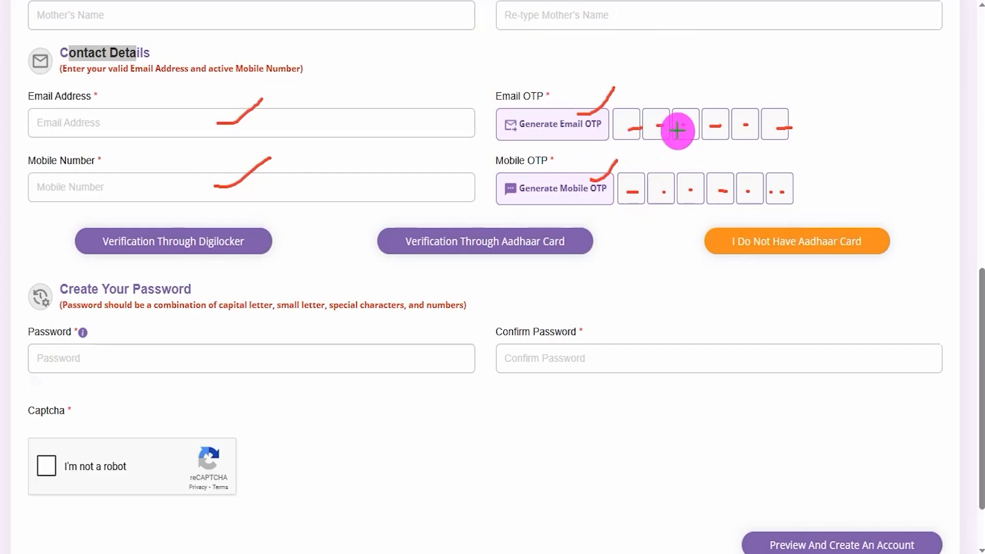
drag(657, 186, 728, 184)
drag(734, 183, 740, 183)
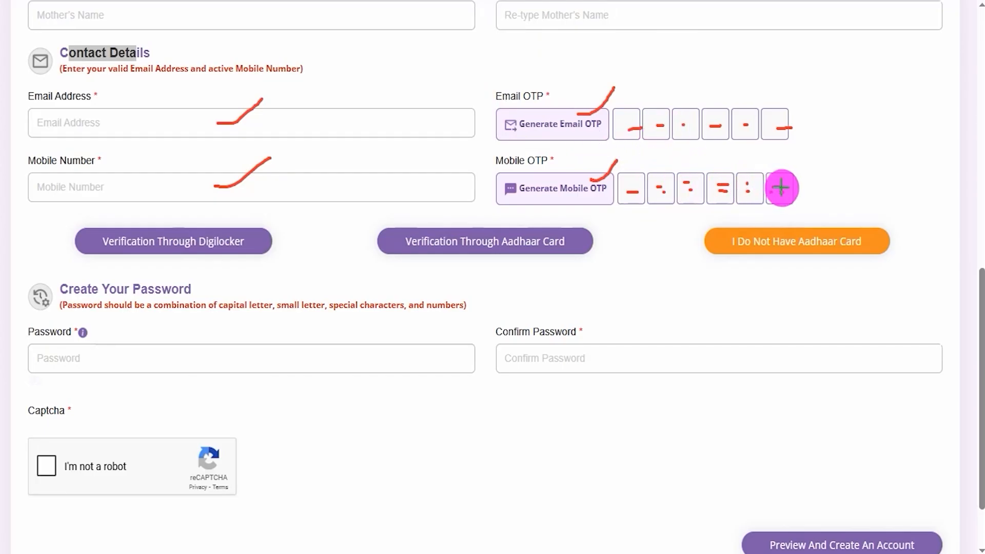
key(Escape)
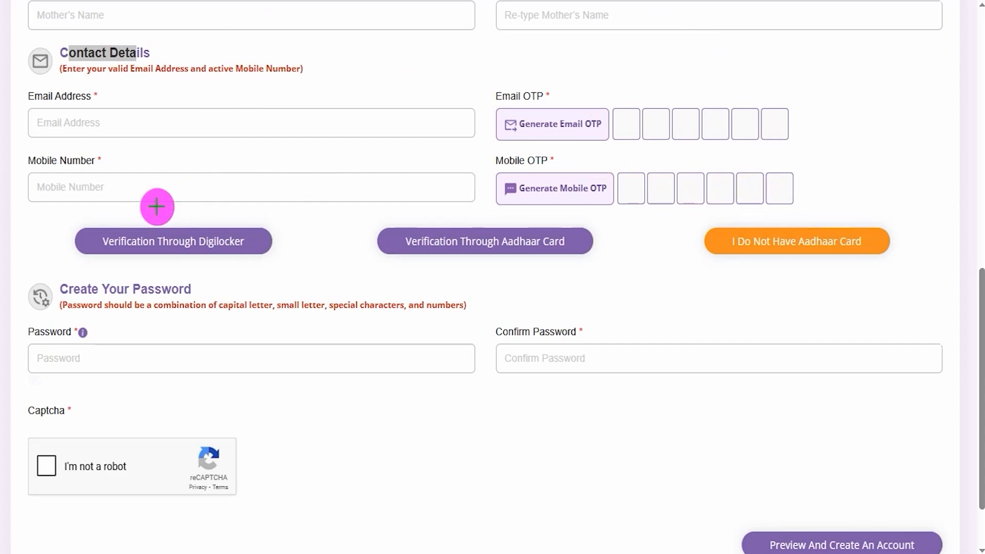
Frame the Digilocker verification option in red, the Aadhaar Card option in blue, and the I Do Not Have Aadhaar Card option
drag(56, 211, 296, 267)
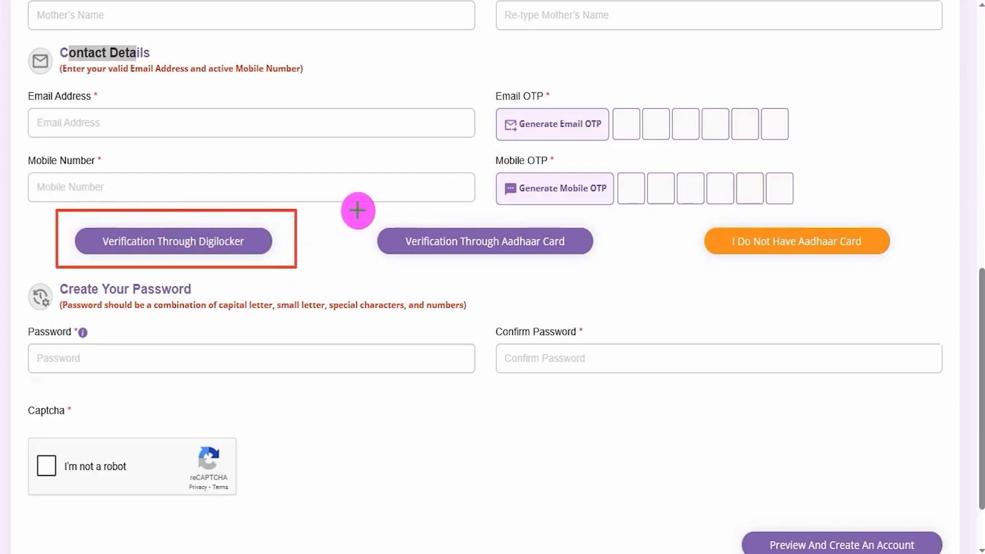
drag(351, 208, 610, 273)
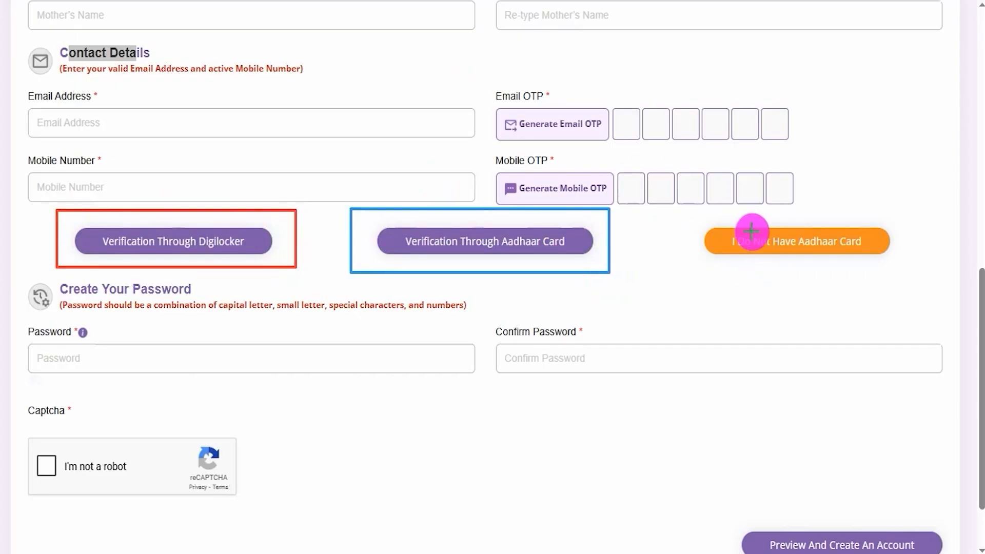
mouse_move(689, 213)
mouse_down()
mouse_move(725, 217)
mouse_move(843, 264)
mouse_move(913, 270)
mouse_up()
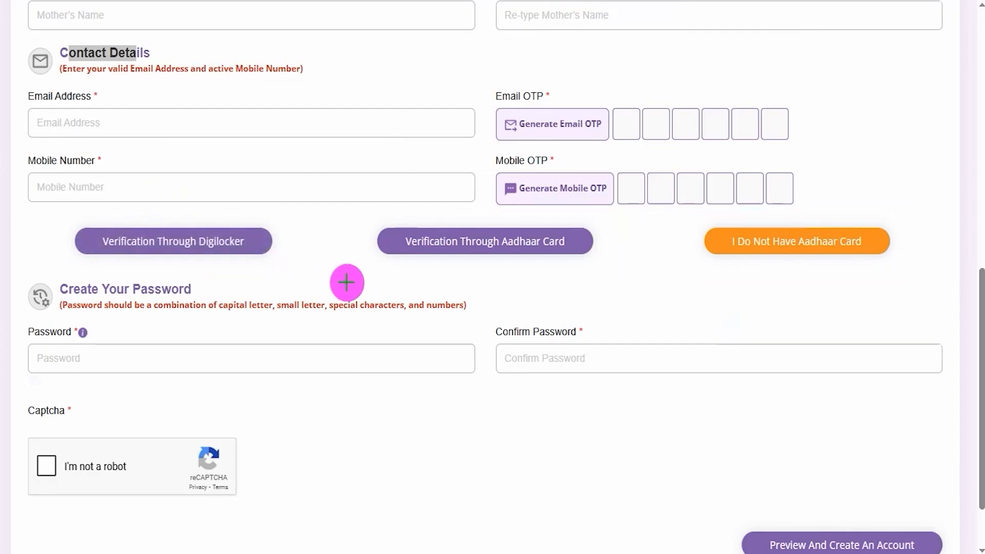
Point an arrow at Verification Through Digilocker, confirm completion of 18 years of age in its consent notice and verify
drag(357, 289, 281, 260)
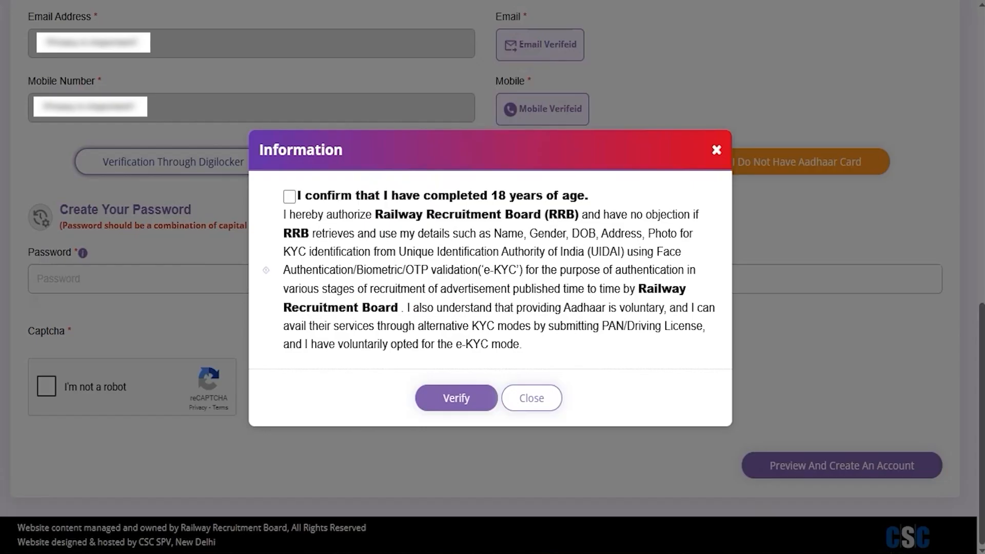
click(288, 197)
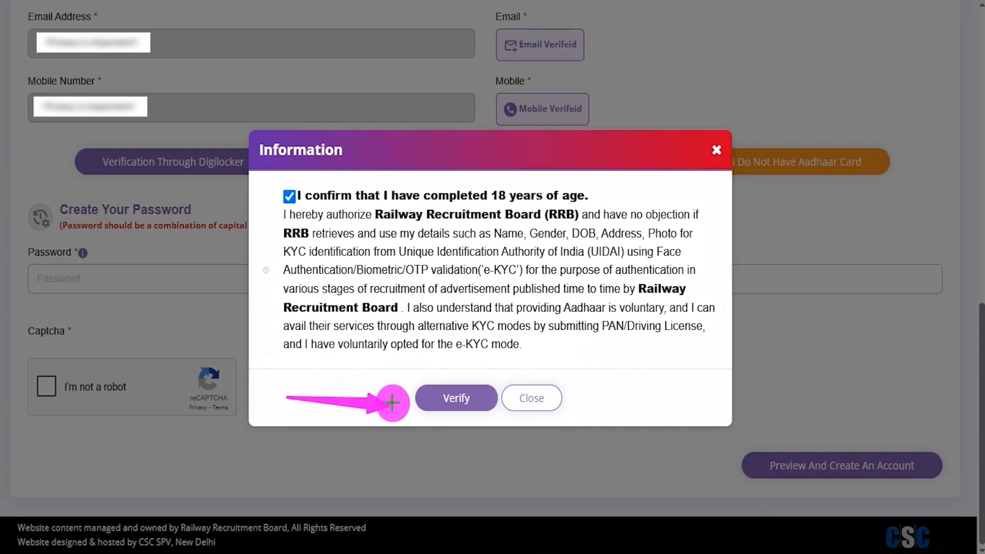
click(458, 398)
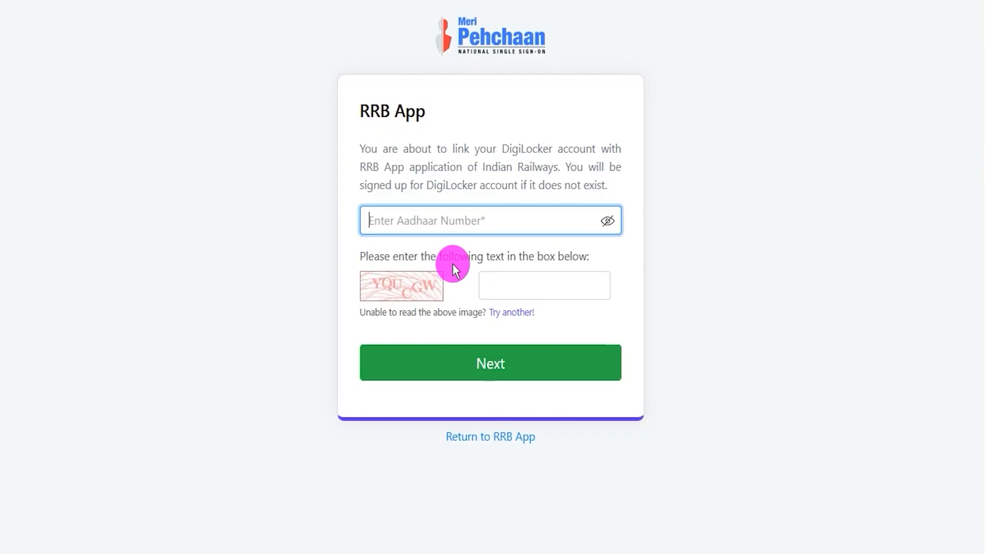
Tick the Aadhaar number field, captcha image and captcha text box in magenta, and point an arrow at Next
click(457, 2)
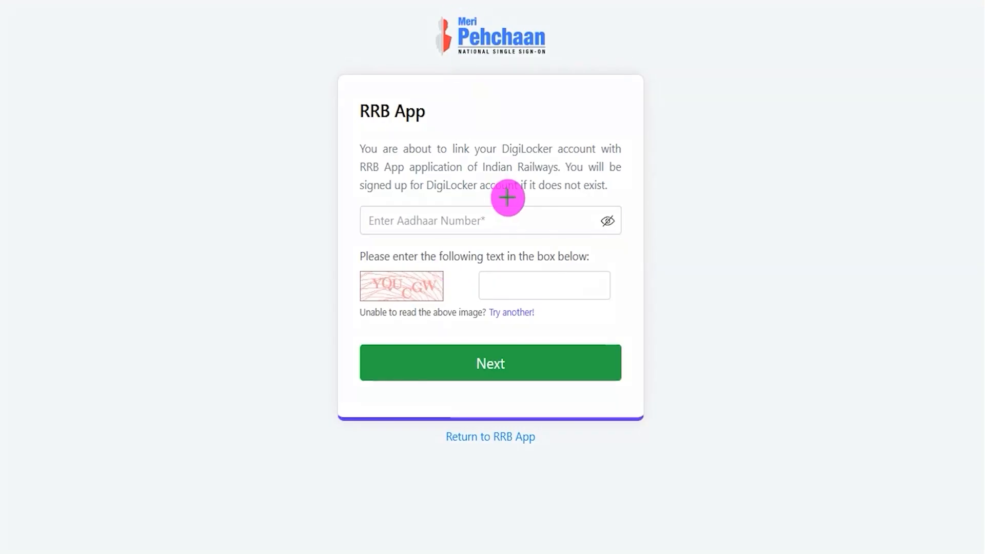
drag(514, 220, 558, 181)
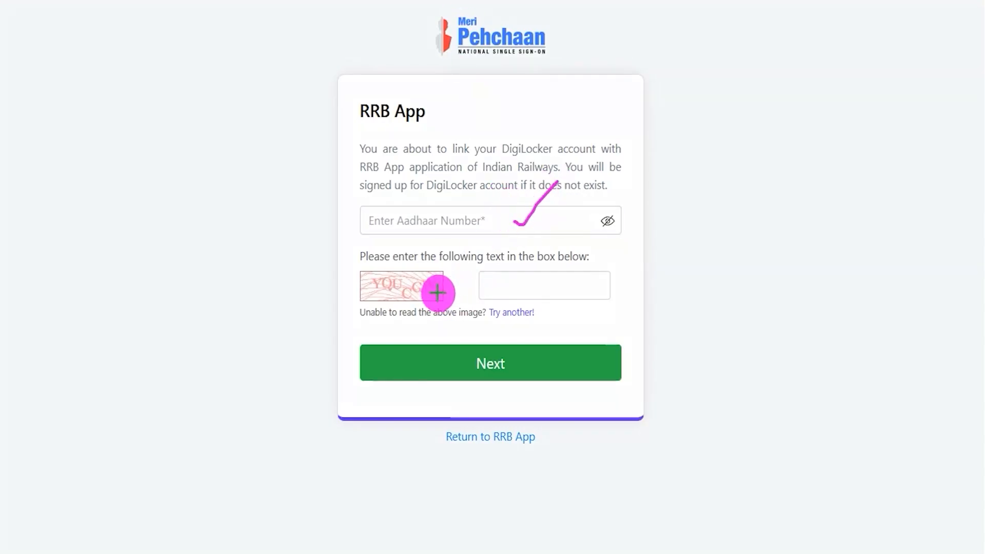
drag(437, 293, 472, 268)
drag(572, 286, 619, 259)
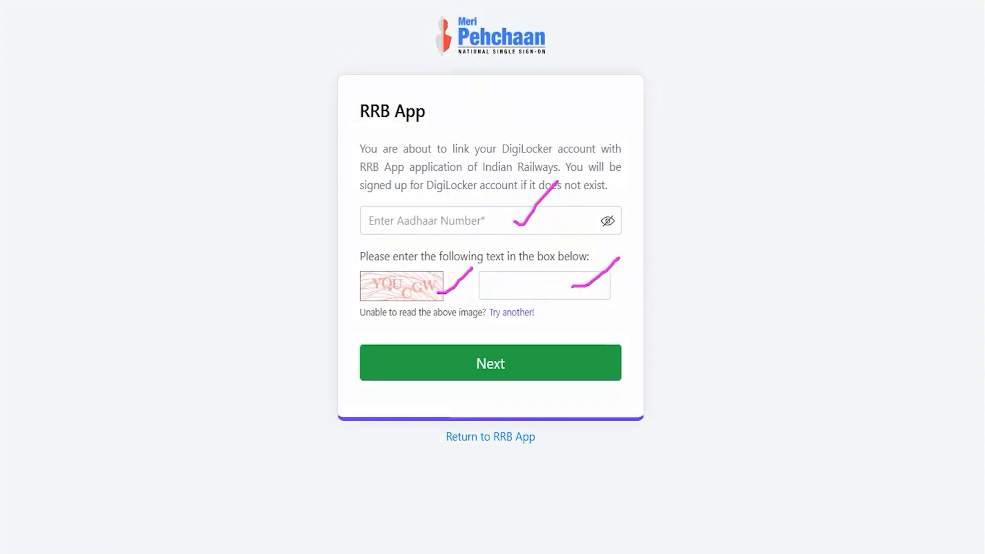
drag(847, 347, 604, 365)
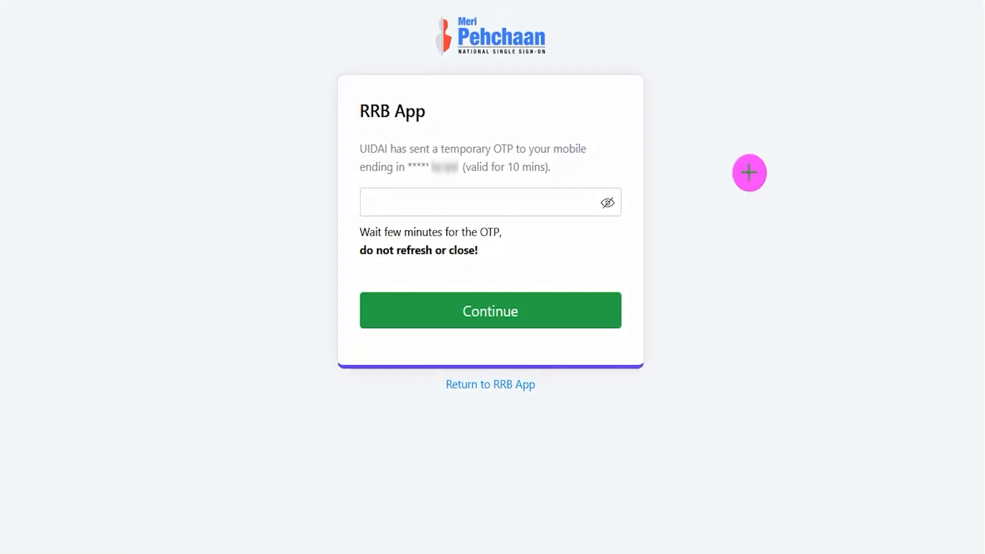
Tick the UIDAI OTP field in magenta, point an arrow at Continue and proceed to the DigiLocker security PIN page
drag(555, 201, 596, 160)
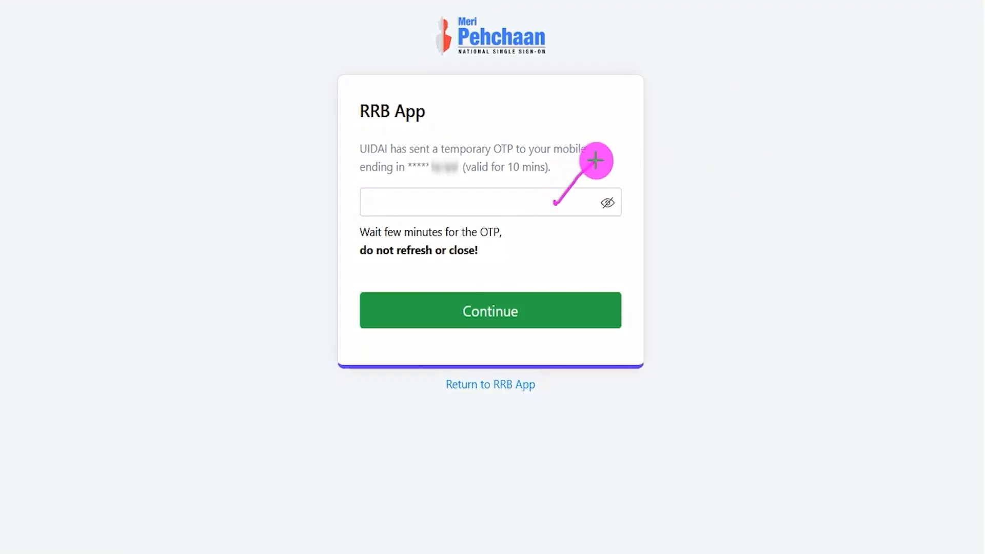
drag(845, 286, 627, 307)
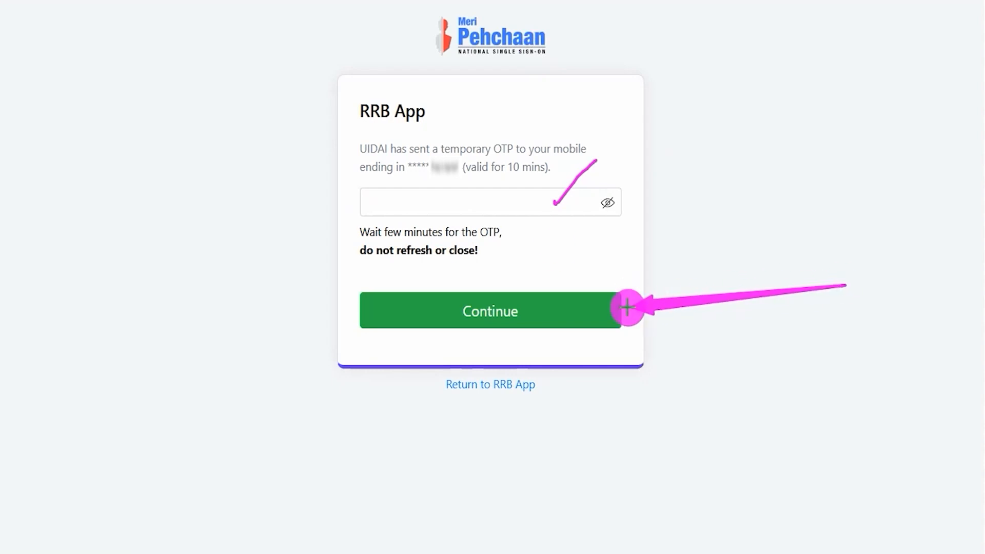
click(545, 310)
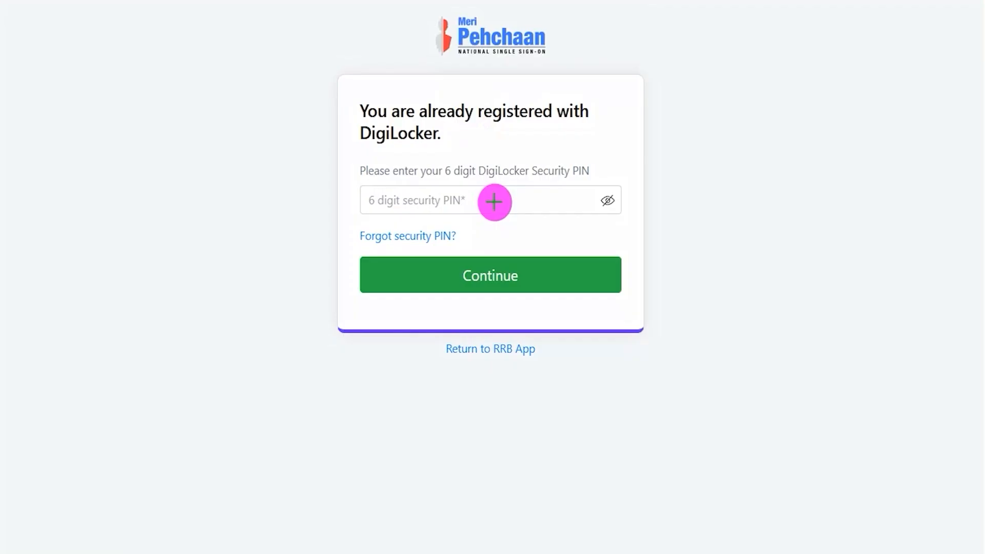
Tick the 6-digit security PIN field, circle the Forgot security PIN link and point an arrow at Continue
drag(502, 203, 543, 172)
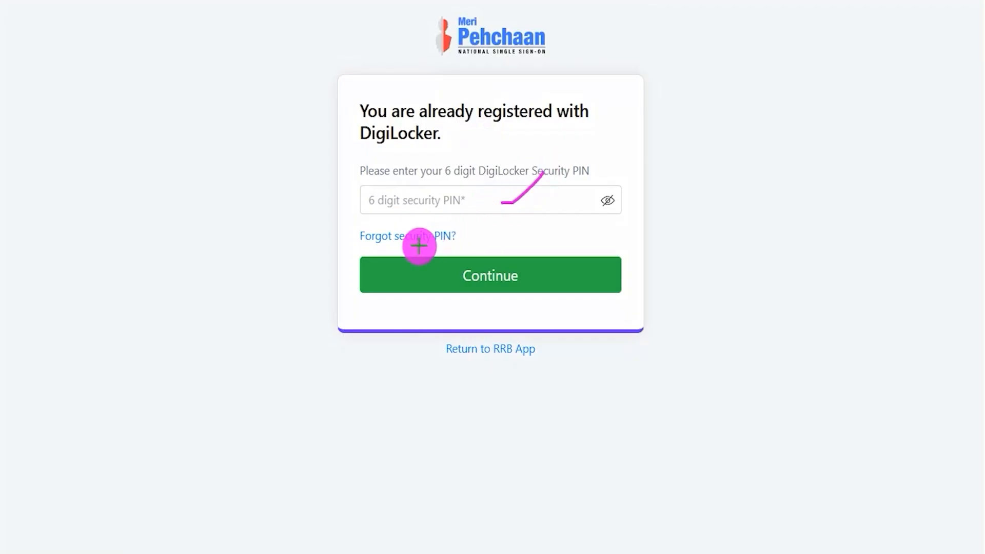
mouse_move(470, 224)
mouse_down()
mouse_move(365, 220)
mouse_move(349, 242)
mouse_move(460, 248)
mouse_move(472, 224)
mouse_up()
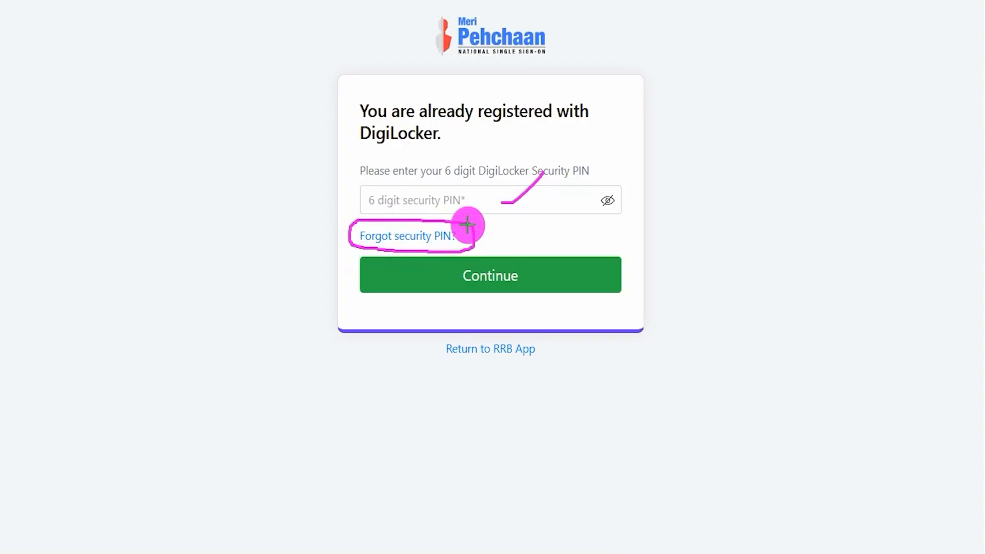
drag(557, 202, 582, 179)
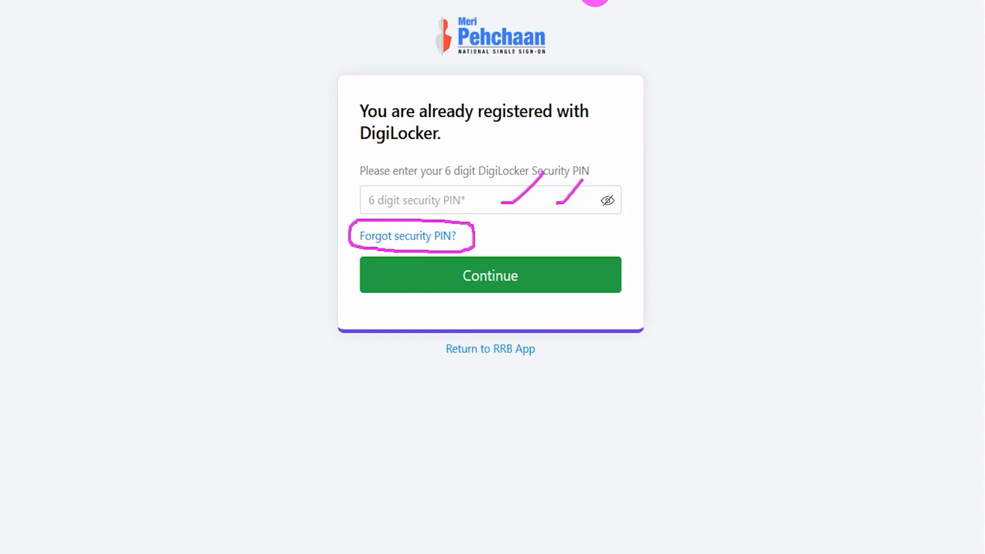
drag(828, 281, 638, 277)
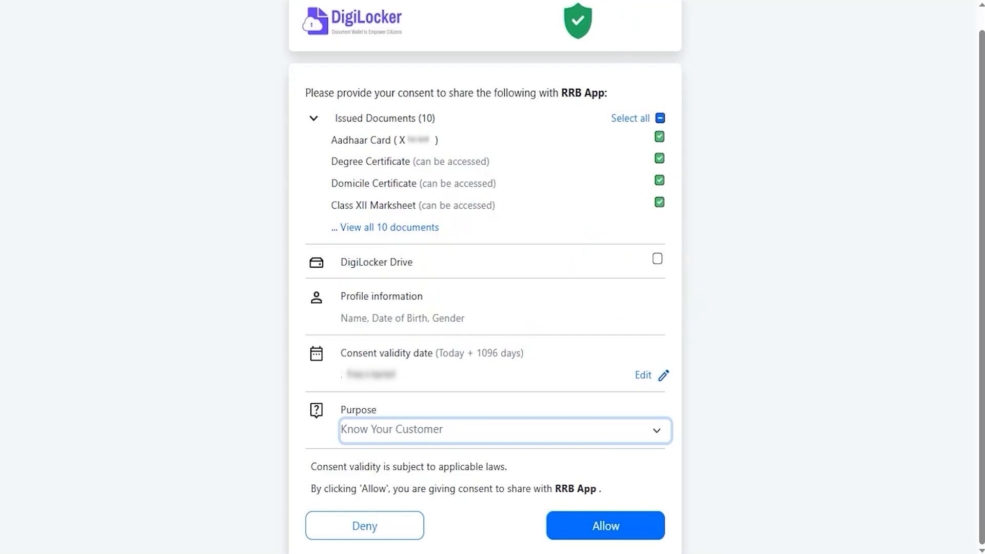
Point an arrow at Allow on the DigiLocker consent page and tick the Aadhaar Photo on the registration form
drag(835, 368, 672, 507)
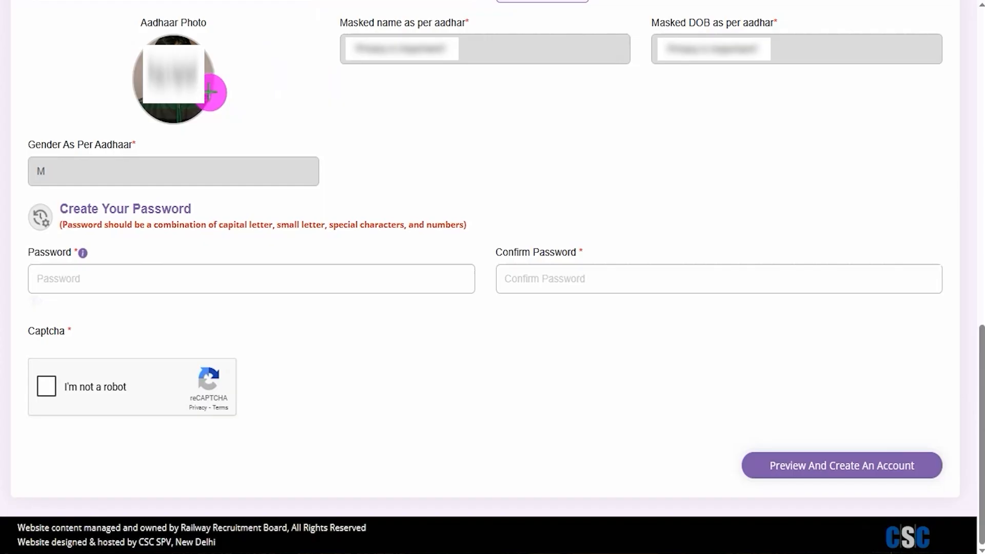
drag(208, 91, 265, 62)
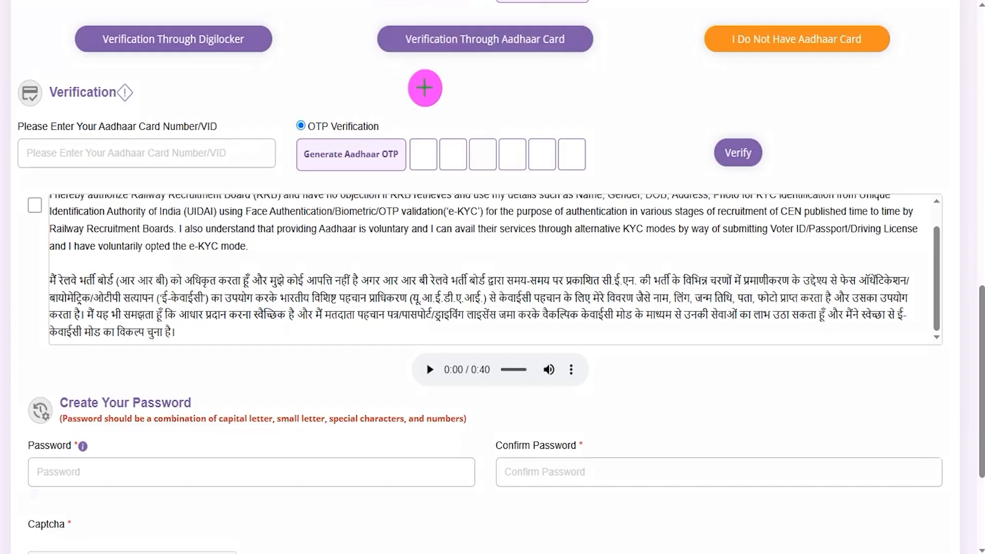
Frame the Verification Through Aadhaar Card option and select it
mouse_move(363, 9)
mouse_down()
mouse_move(535, 38)
mouse_move(611, 66)
mouse_up()
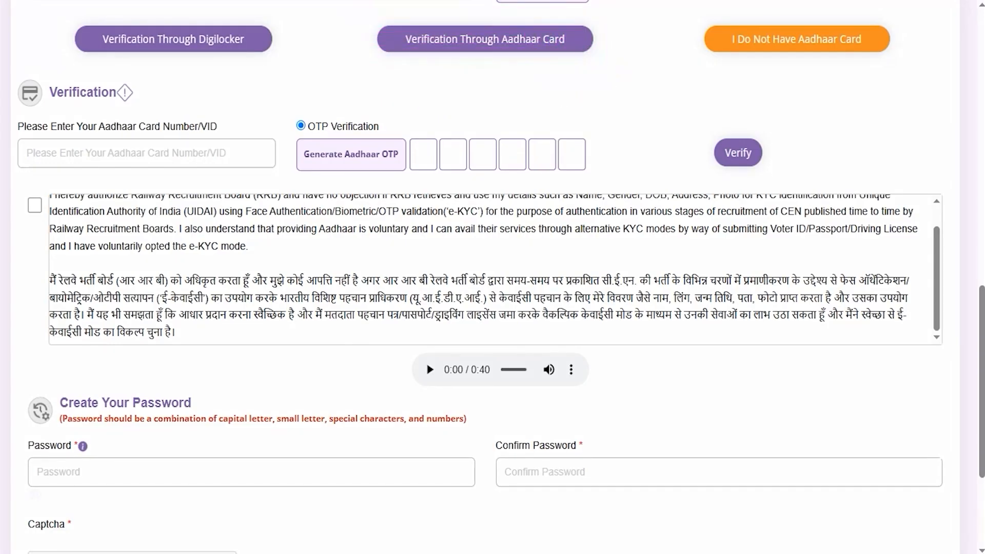
click(544, 45)
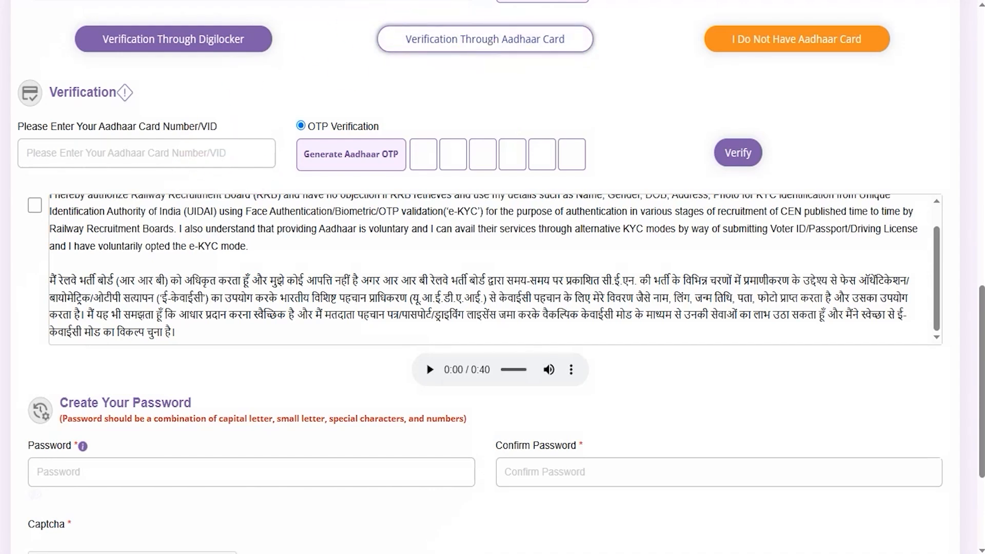
Tick the Aadhaar number field and Generate Aadhaar OTP in magenta, dash the six OTP boxes and point an arrow at Verify
click(405, 1)
drag(220, 152, 269, 108)
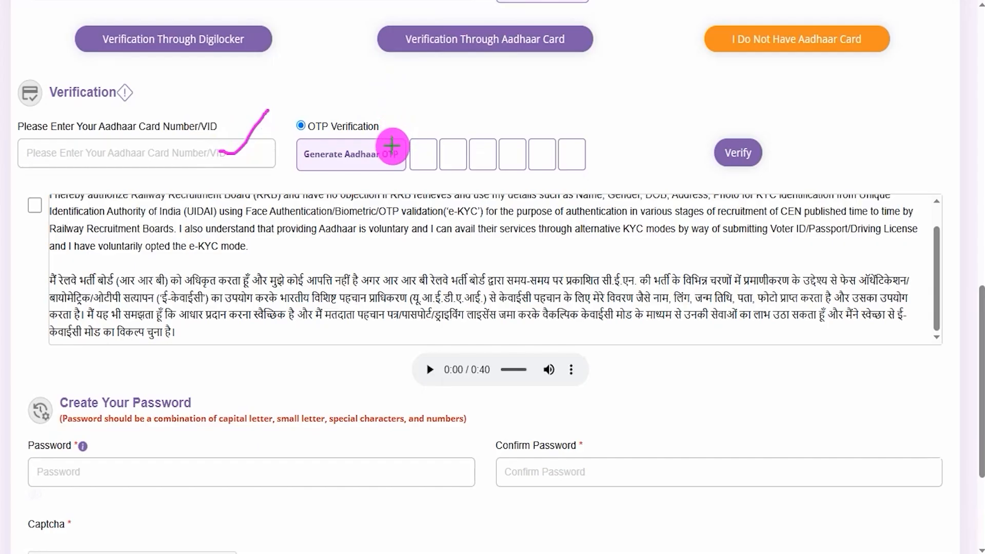
drag(392, 147, 412, 123)
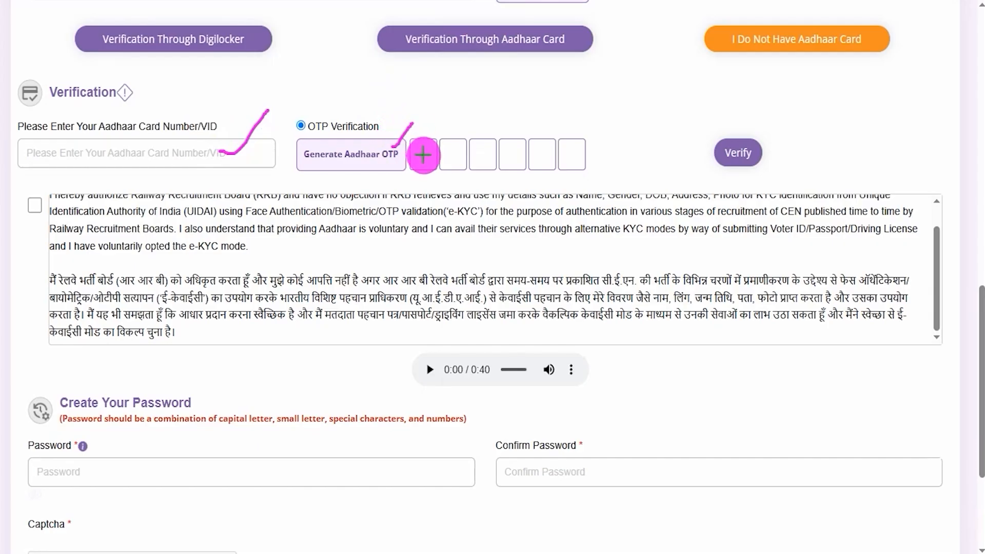
drag(420, 155, 580, 154)
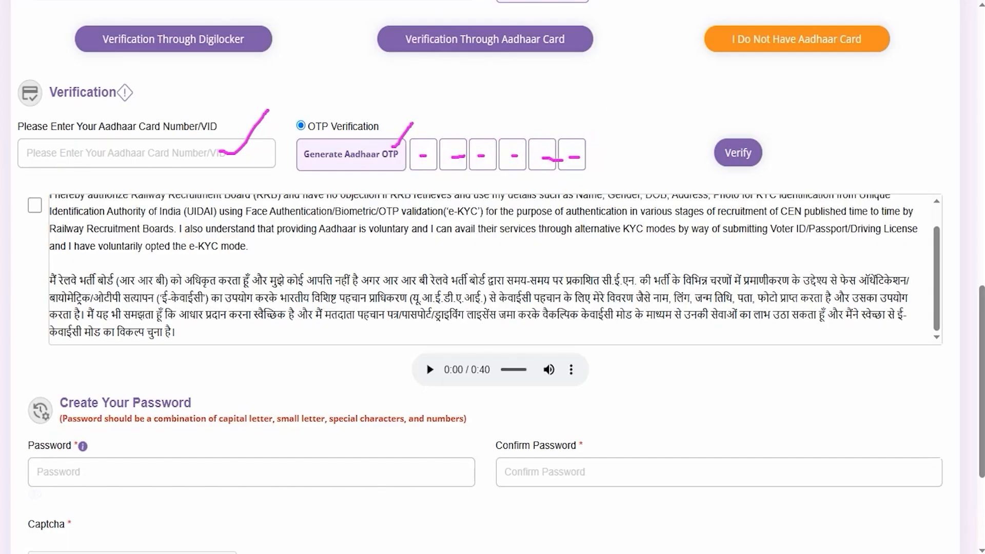
drag(913, 129, 769, 152)
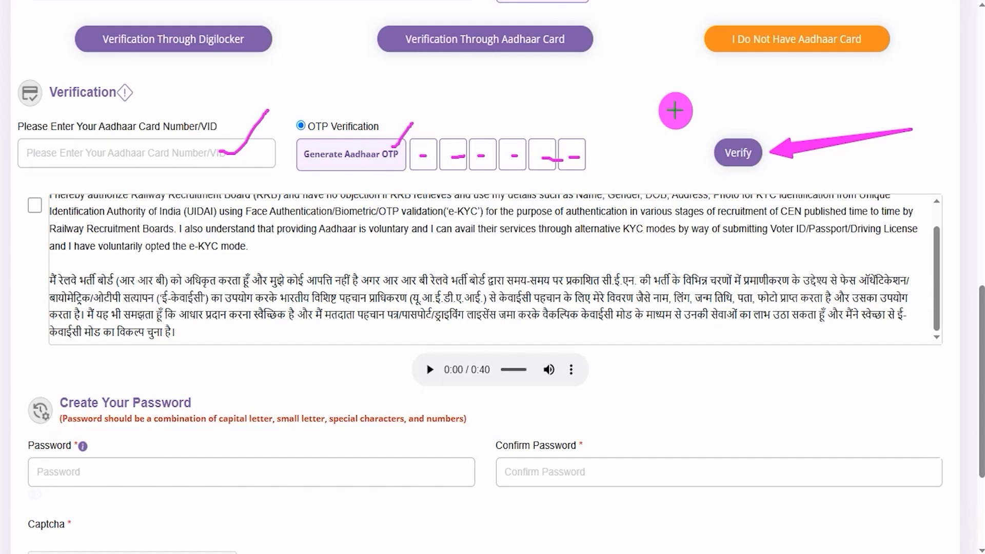
Point an arrow at Verification Through Aadhaar Card, and clear all annotations from the page
drag(638, 121, 558, 56)
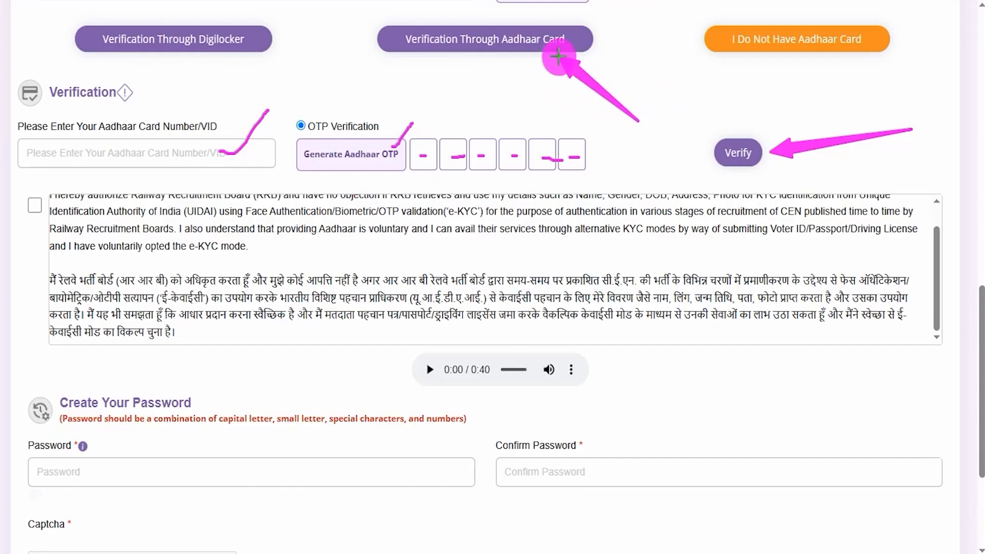
drag(558, 56, 558, 57)
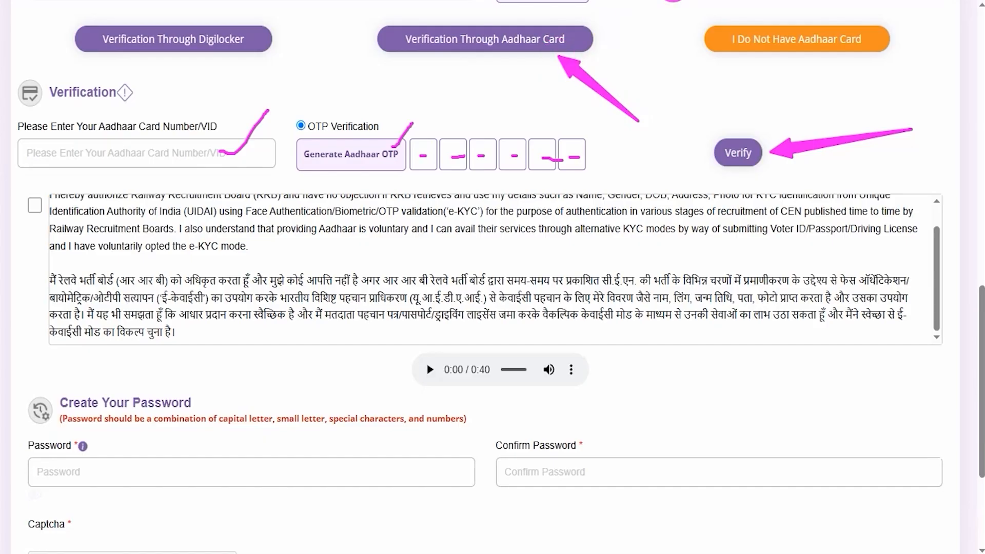
key(Escape)
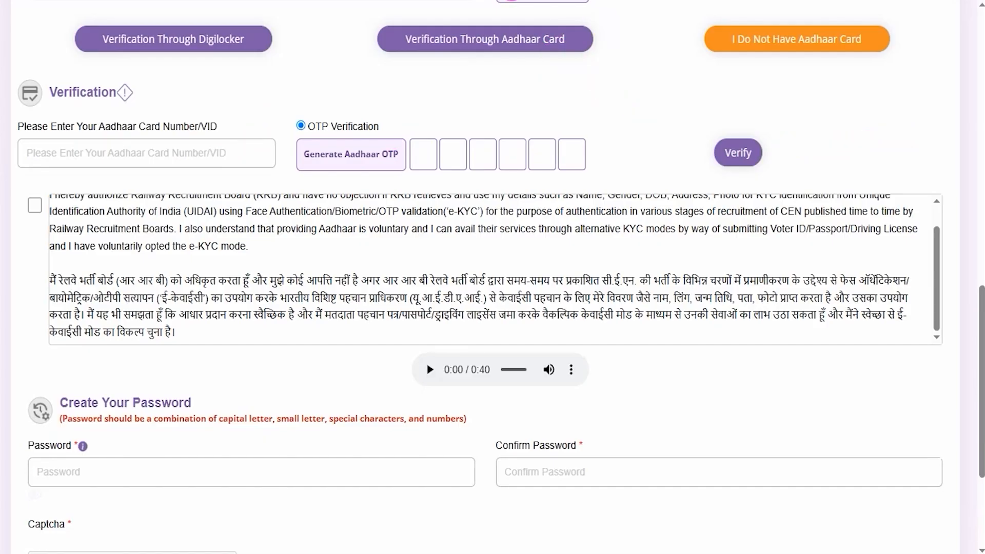
Frame I Do Not Have Aadhaar Card, confirm that option and choose PAN as the valid proof of ID
mouse_move(690, 9)
mouse_down()
mouse_move(823, 62)
mouse_move(899, 70)
mouse_up()
key(Escape)
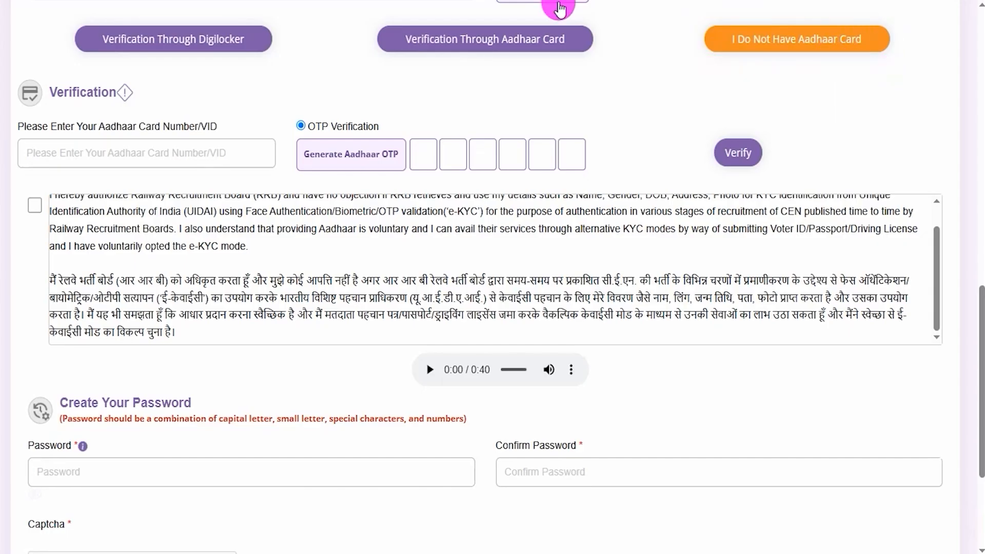
click(772, 42)
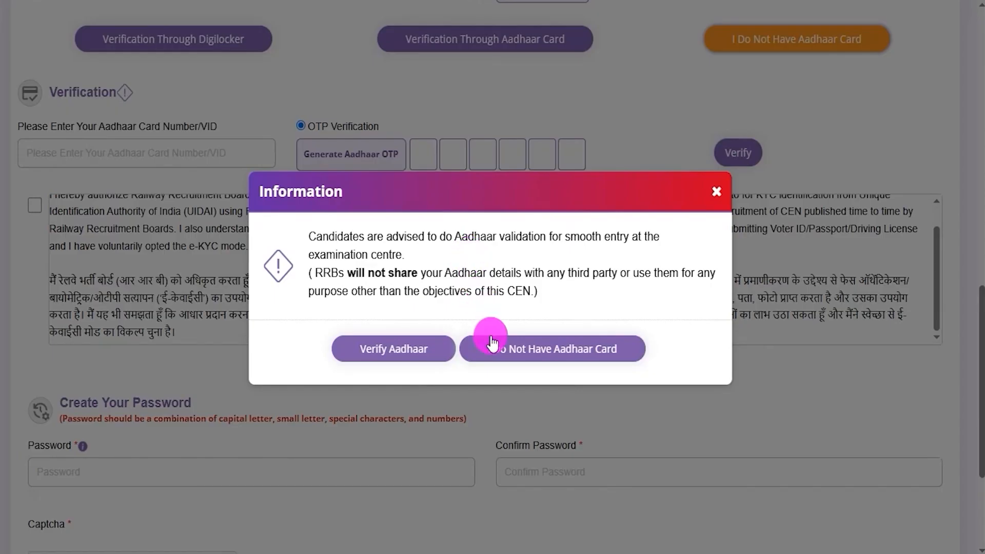
click(565, 352)
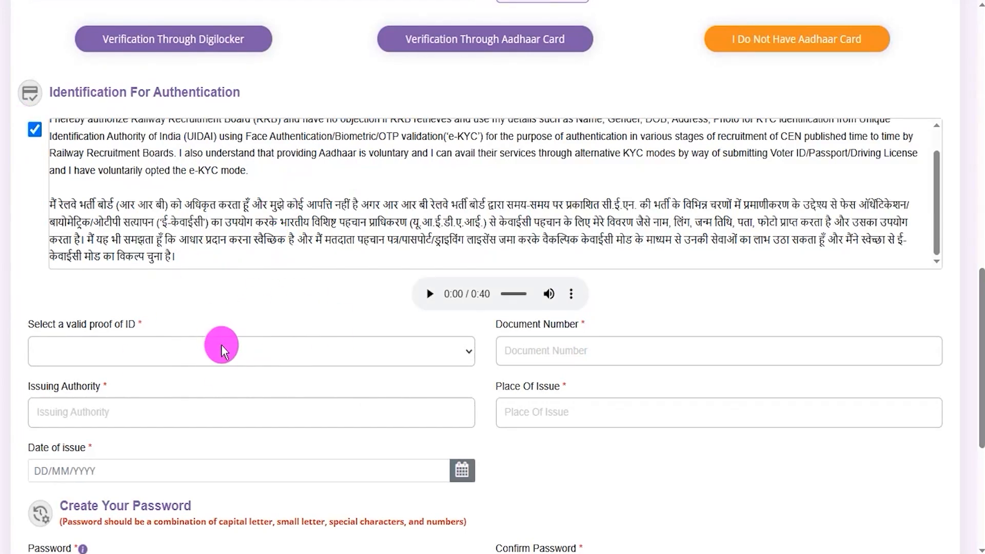
click(137, 364)
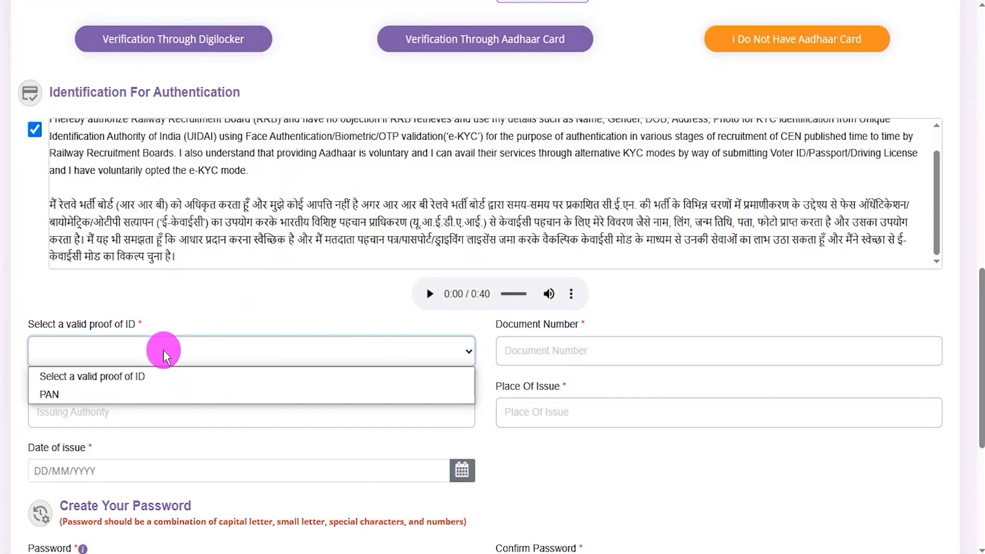
click(78, 395)
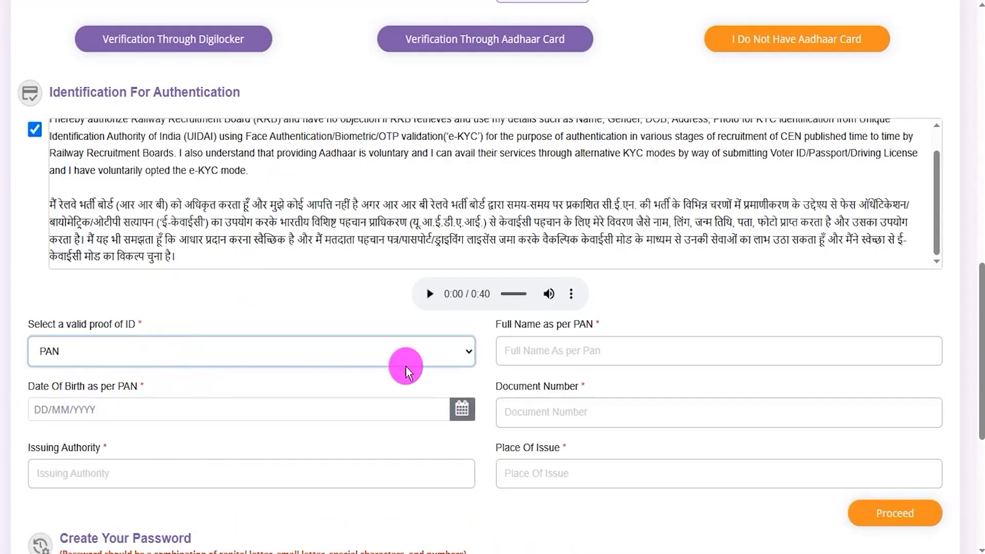
Walk through the PAN name, date of birth, document number, issuing authority and place of issue fields, and point an arrow at Proceed
drag(515, 327, 577, 324)
click(559, 350)
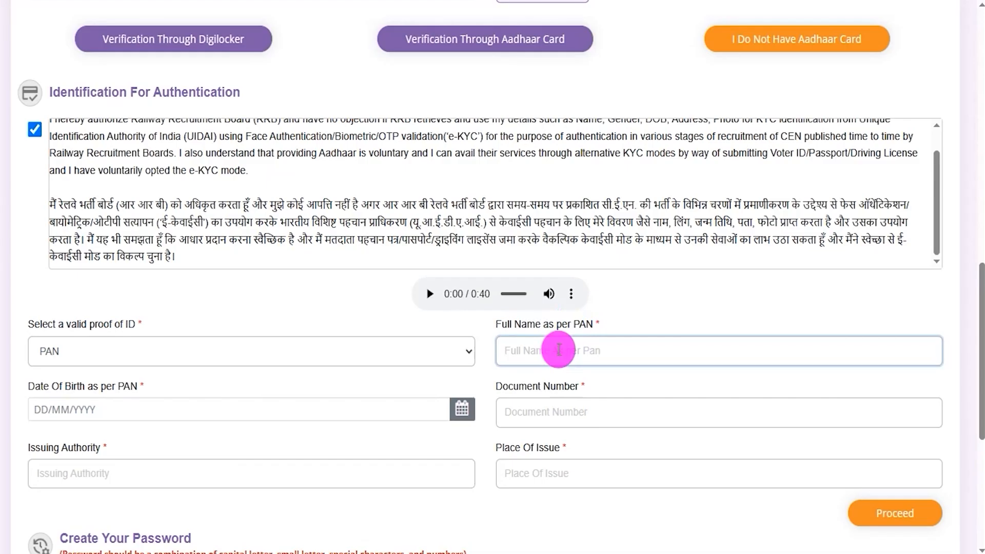
drag(44, 387, 347, 407)
click(347, 408)
click(561, 411)
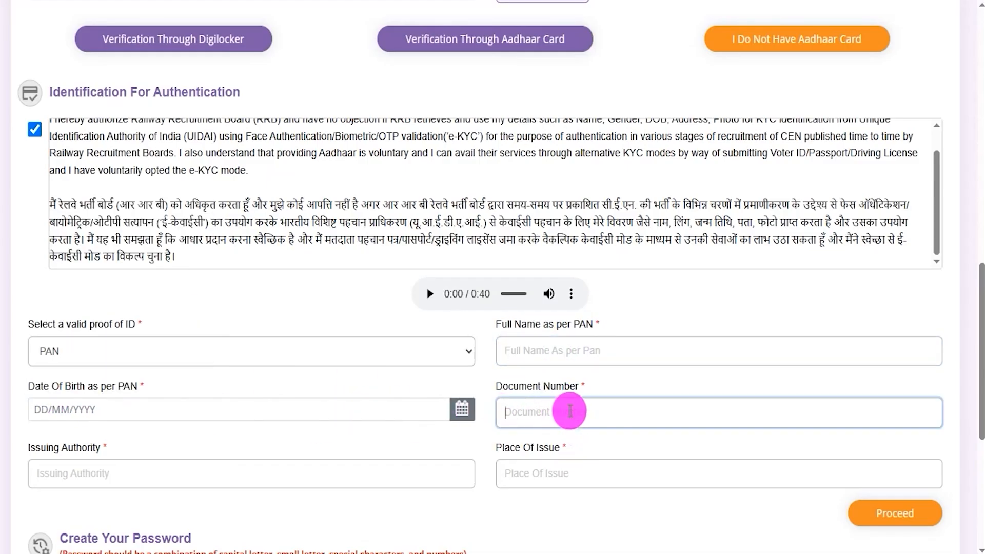
drag(527, 390, 571, 396)
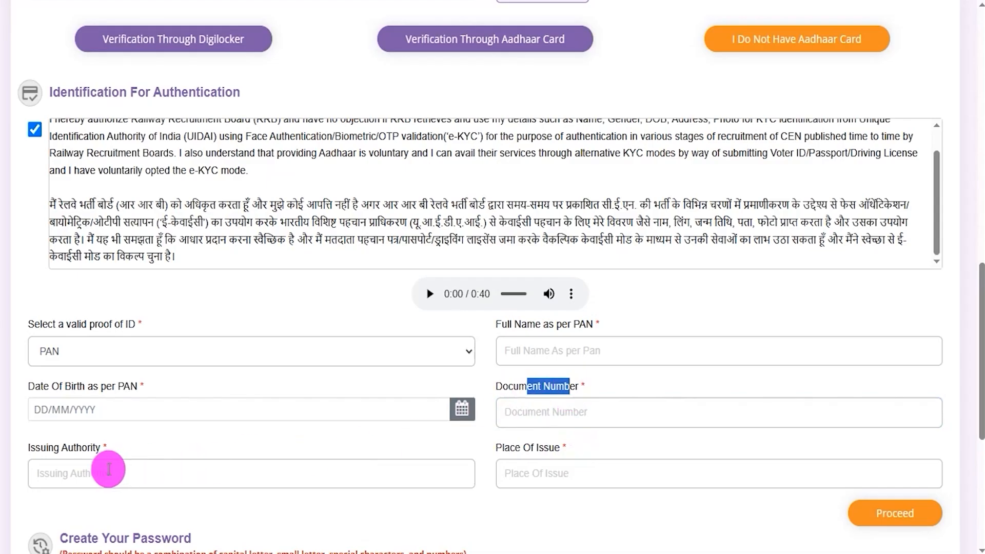
click(93, 473)
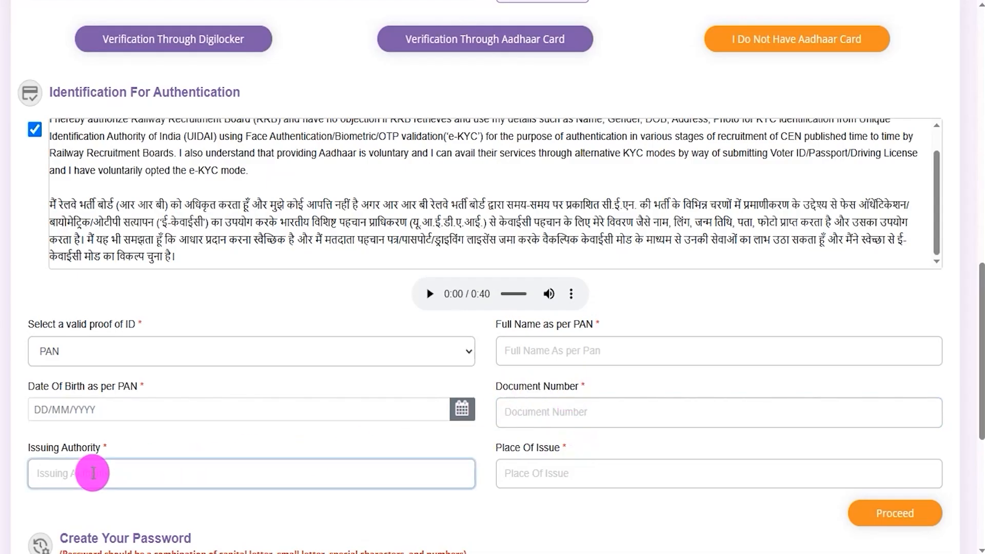
click(589, 467)
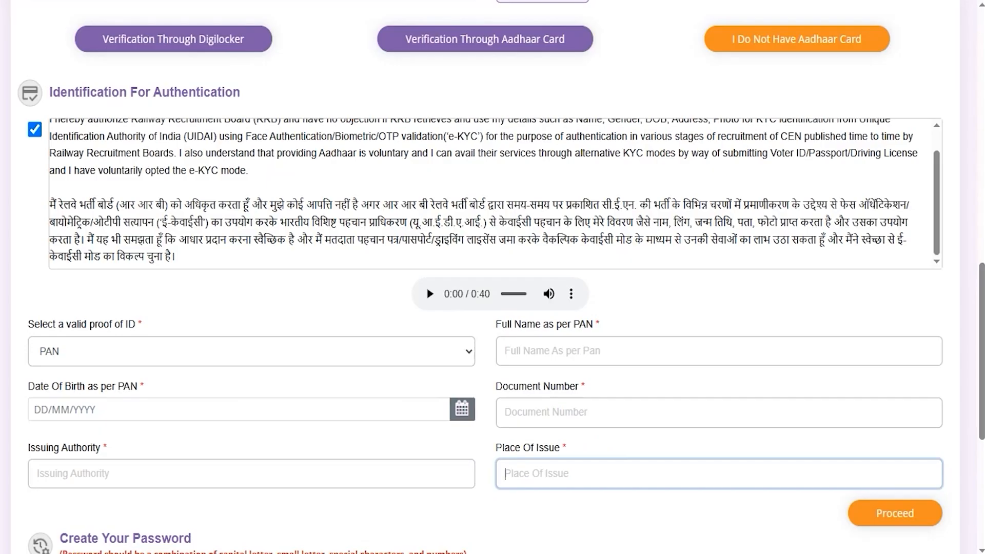
drag(637, 513, 834, 514)
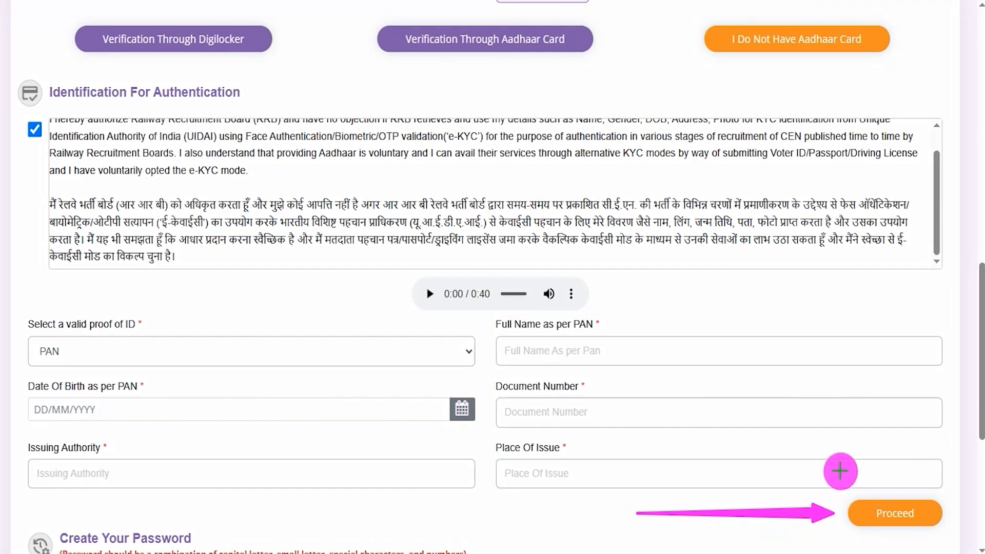
Frame the three verification options in magenta and point an arrow at Verification Through Aadhaar Card
drag(678, 3, 899, 65)
drag(341, 8, 622, 66)
mouse_move(53, 14)
mouse_down()
mouse_move(246, 36)
mouse_move(291, 63)
mouse_up()
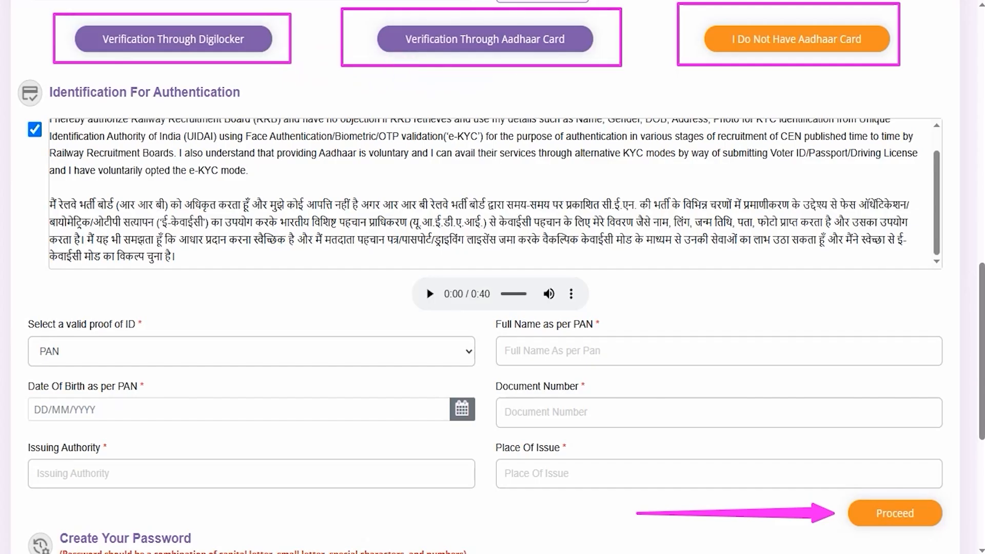
drag(629, 177, 553, 64)
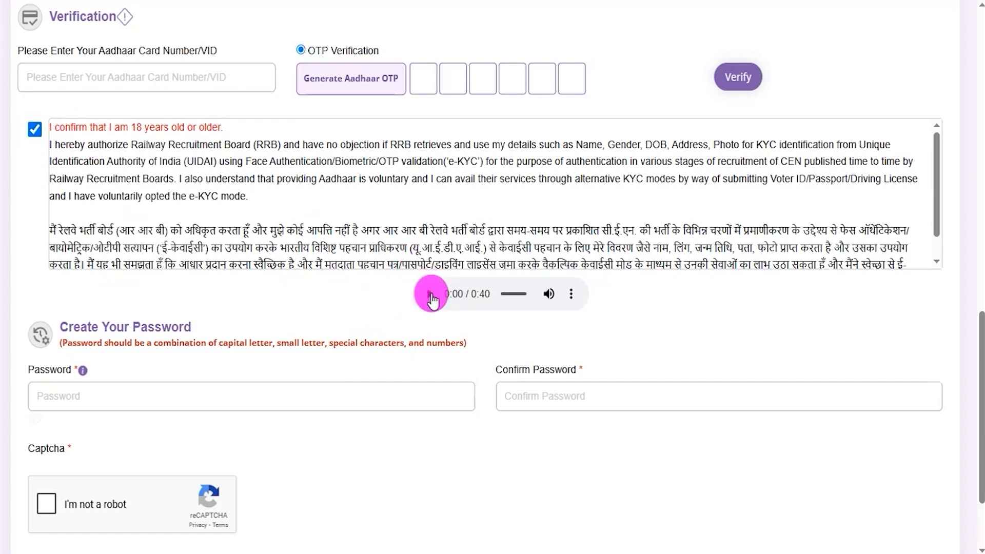
Point out the Password field under Create Your Password and highlight the sample password in Notepad
scroll(296, 307, down, 3)
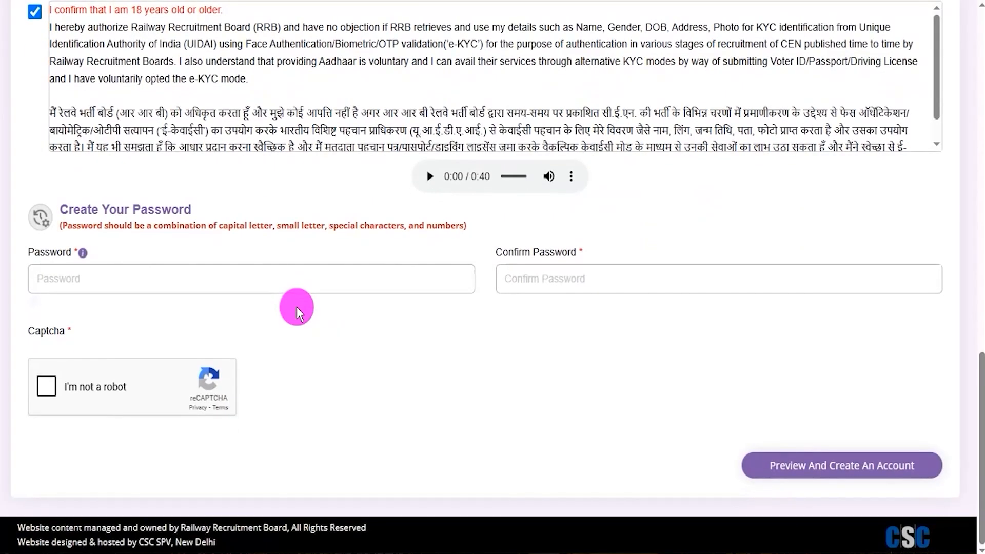
drag(47, 210, 191, 209)
click(169, 278)
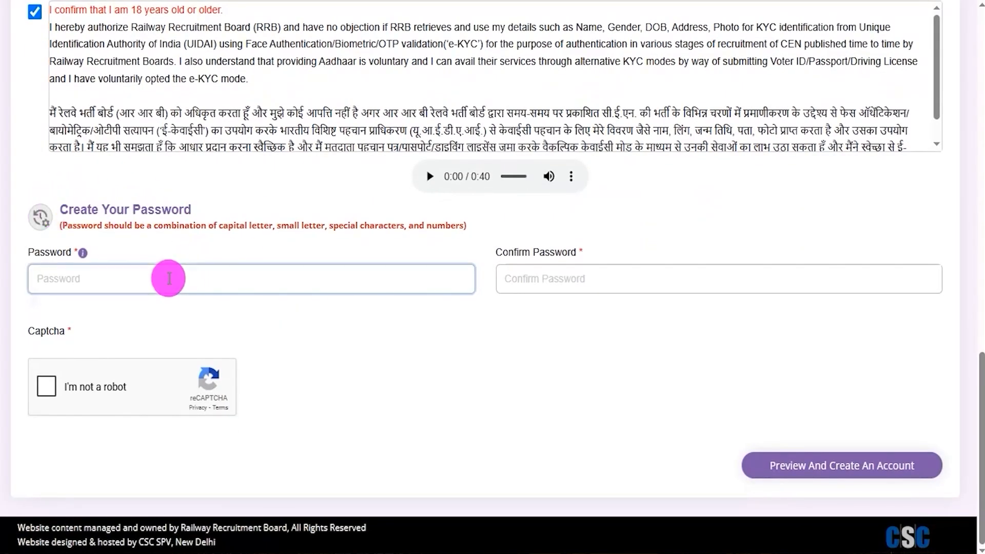
key(alt+Tab)
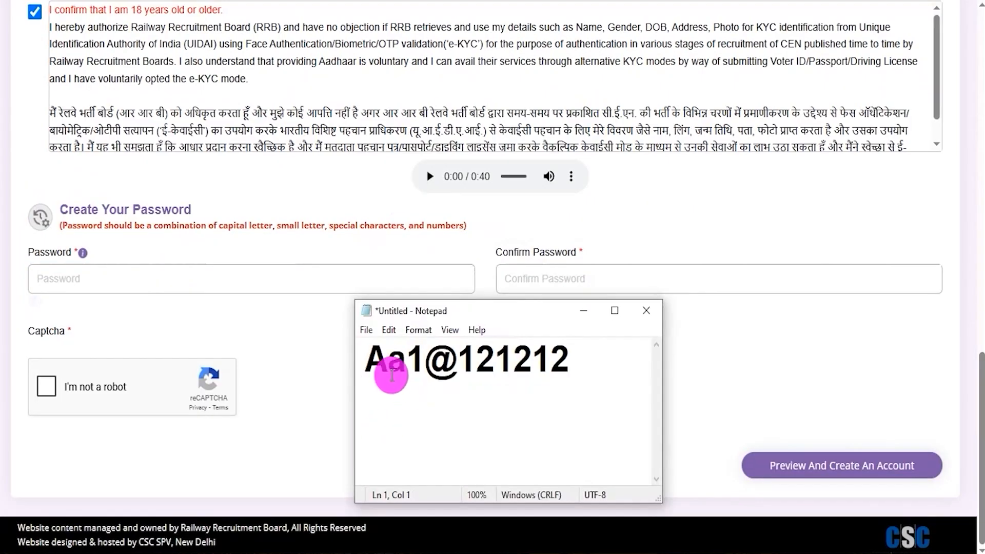
drag(369, 359, 562, 363)
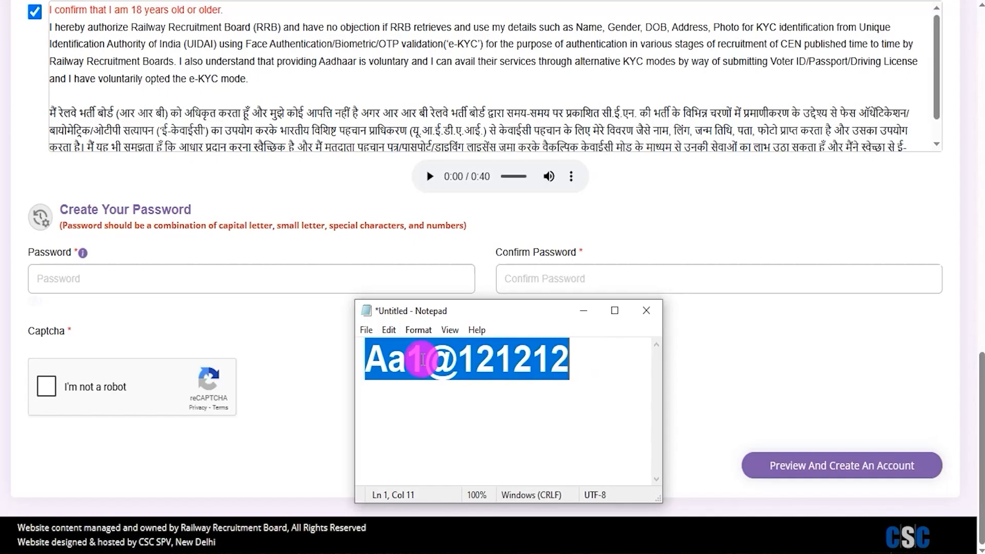
Point out the Confirm Password field, complete the I'm not a robot captcha and draw an arrow to Preview And Create An Account
click(550, 279)
drag(503, 253, 561, 257)
click(541, 279)
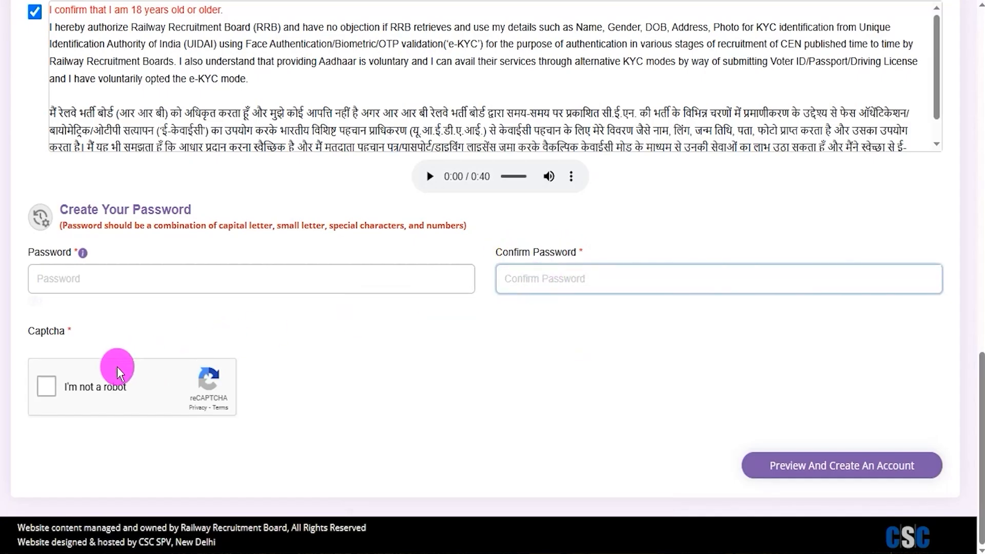
click(48, 393)
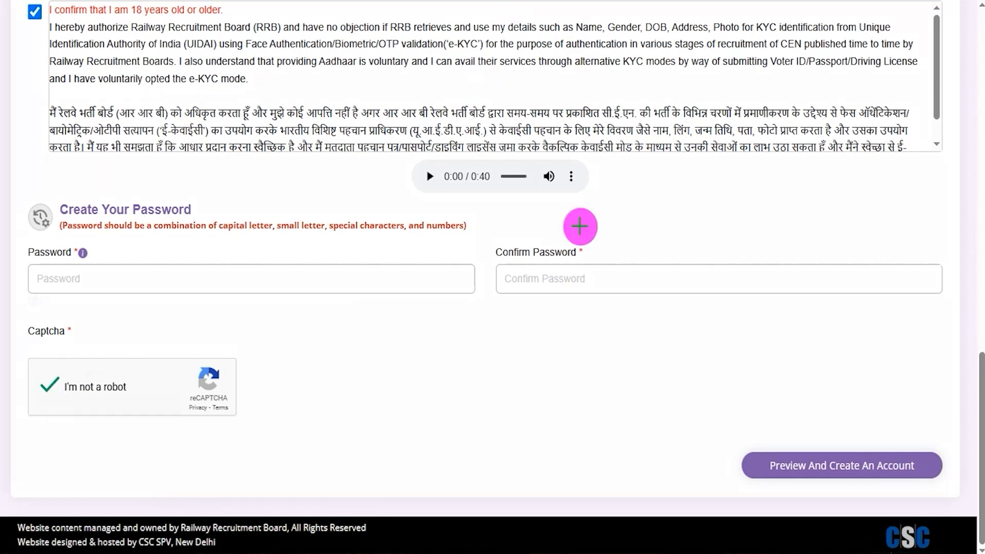
drag(433, 393, 736, 461)
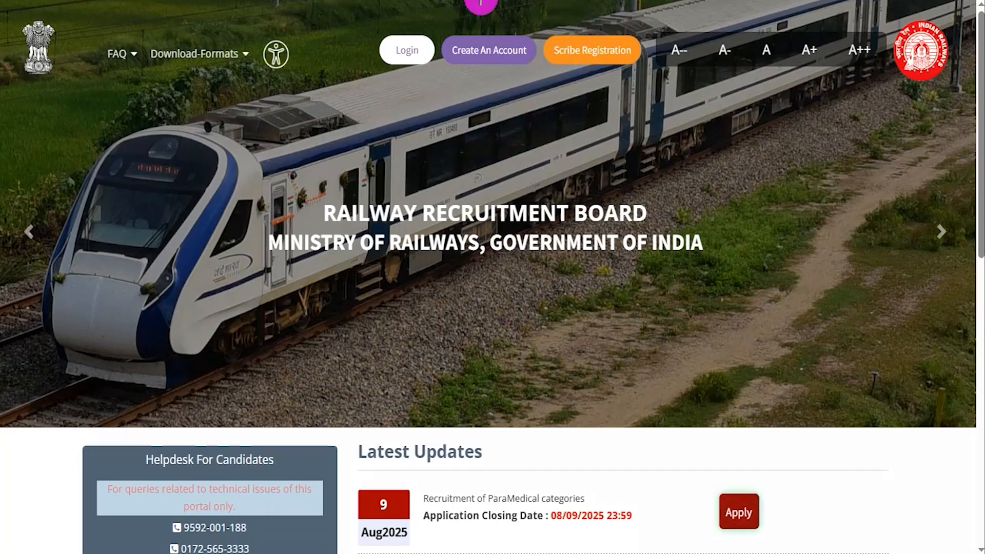
Frame Login on the RRB home page, clear the frame and open the sign-in form for RRB Account Credential
mouse_move(360, 18)
mouse_down()
mouse_move(439, 64)
mouse_move(440, 78)
mouse_up()
key(Escape)
click(409, 51)
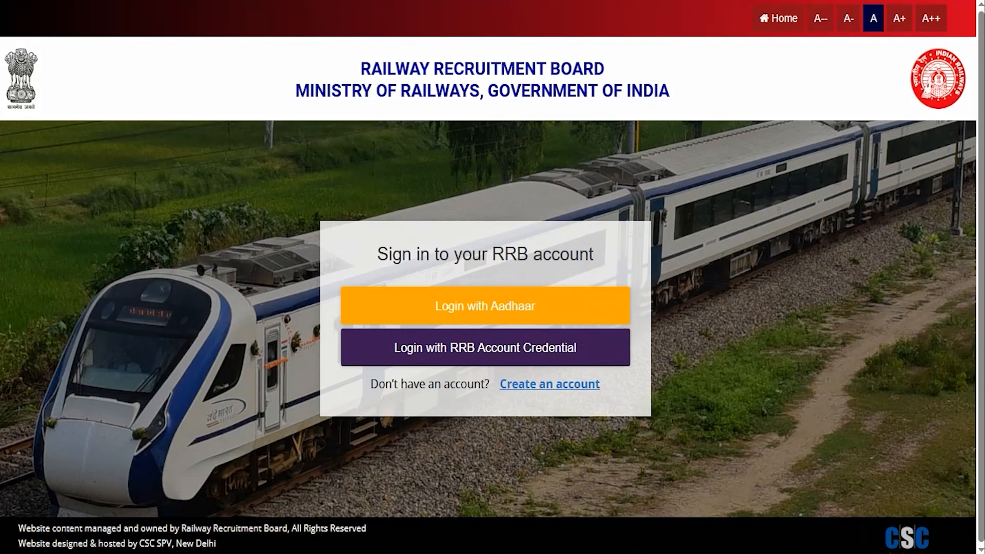
click(529, 345)
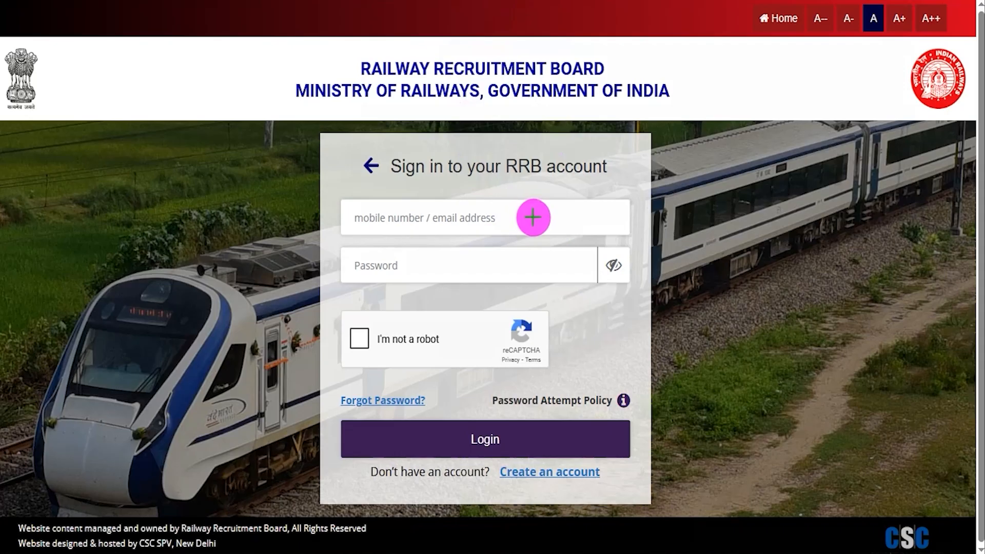
Tick the mobile number / email, password and captcha fields in red and point an arrow at Login
drag(533, 217, 565, 190)
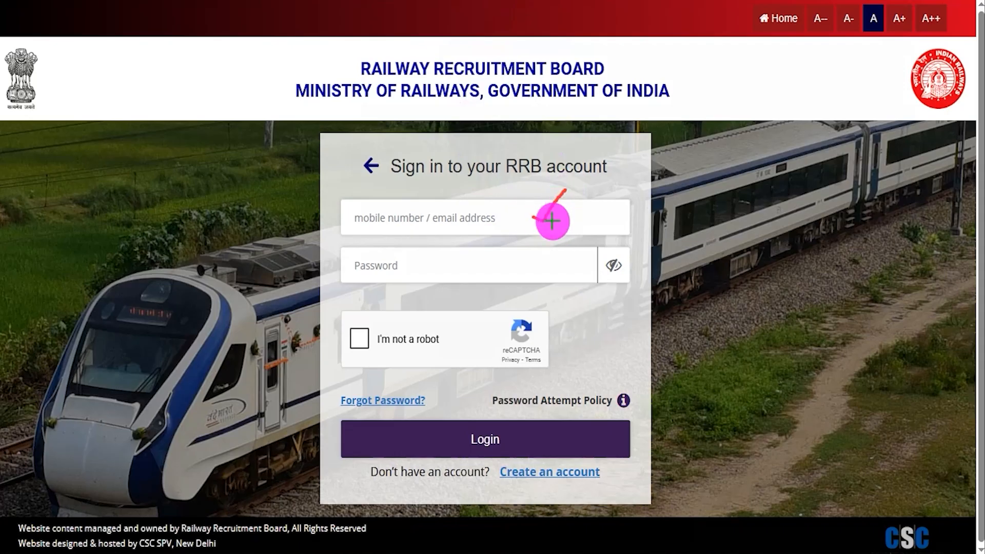
drag(519, 269, 554, 248)
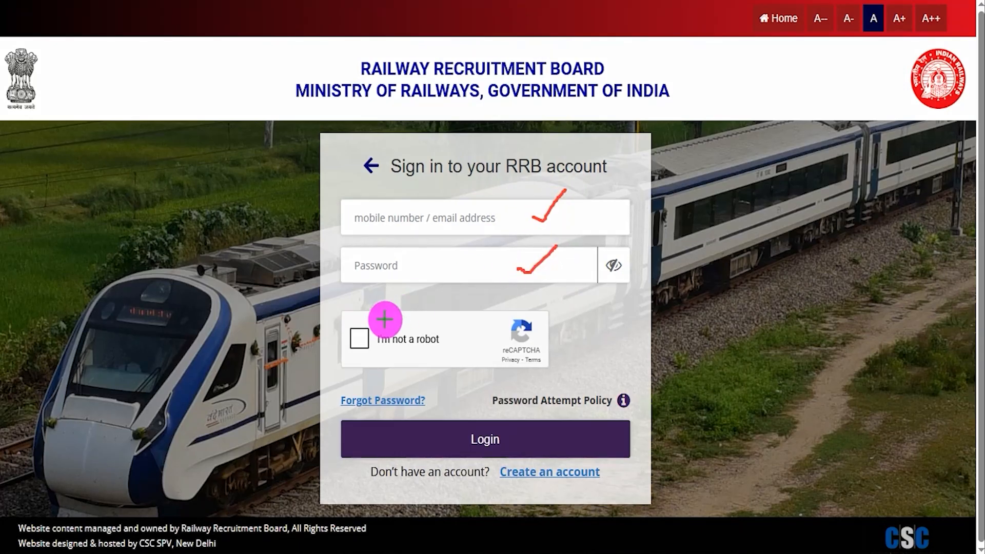
drag(360, 335, 397, 317)
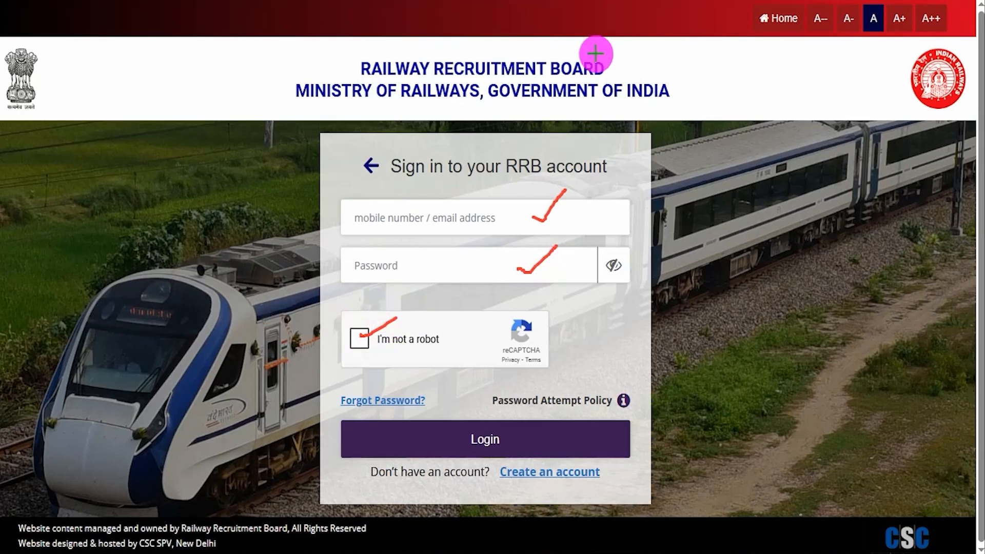
drag(739, 233, 574, 431)
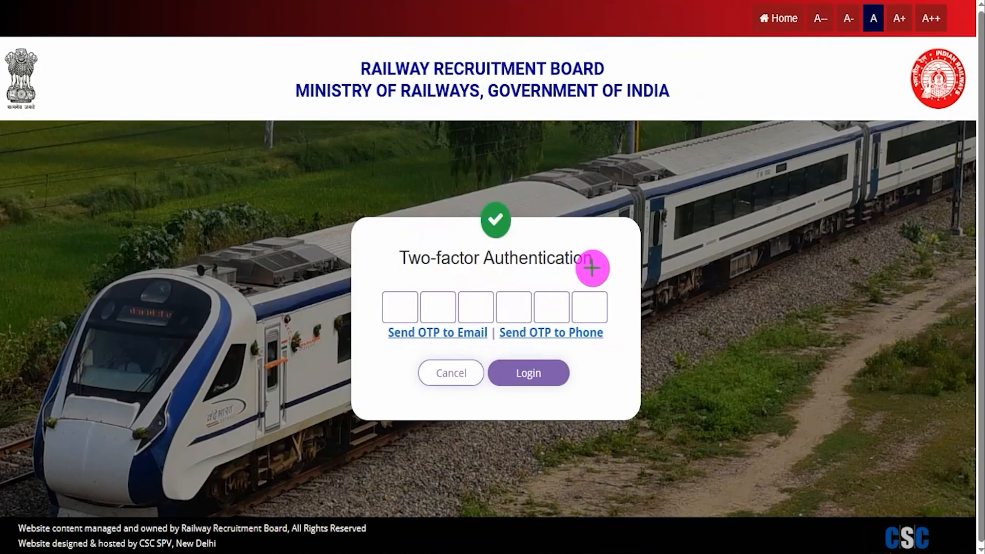
Mark the Two-factor Authentication title, both Send OTP links and the code boxes in red, and draw an arrow to Login
drag(595, 266, 622, 241)
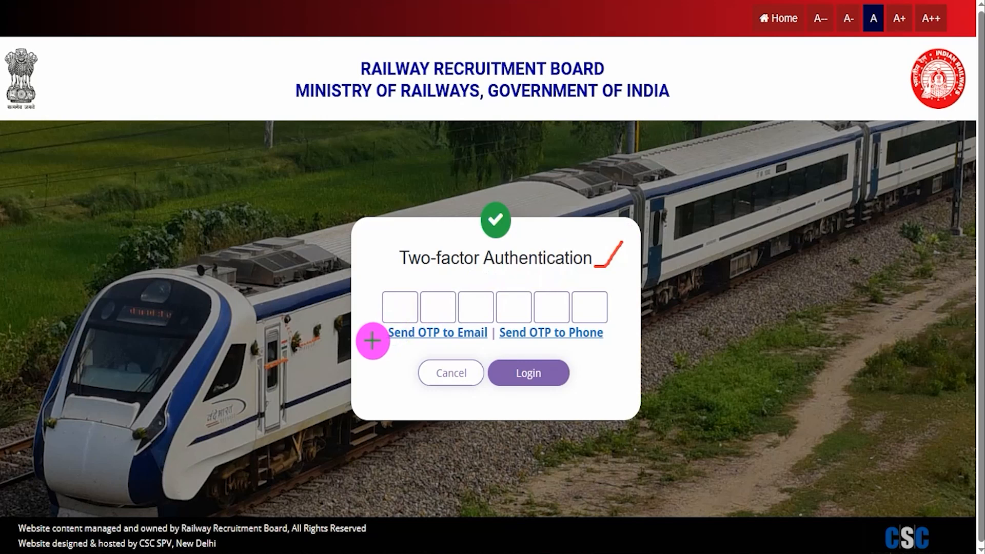
drag(361, 338, 399, 339)
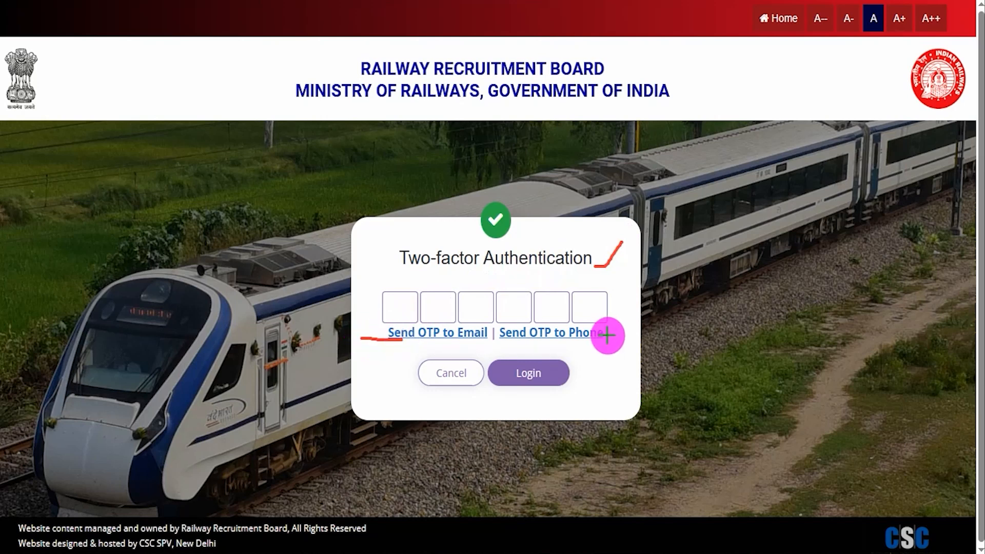
drag(577, 339, 618, 342)
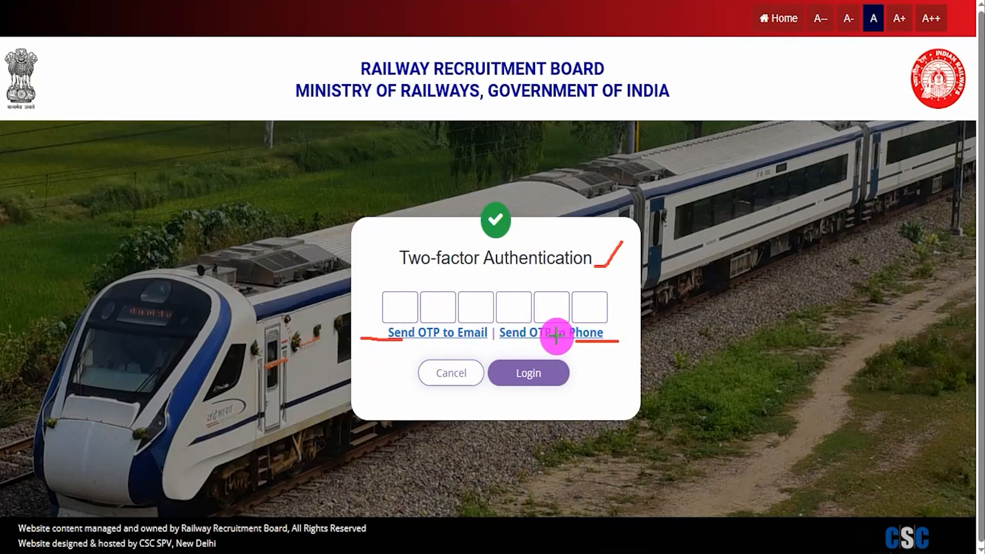
drag(402, 311, 409, 311)
drag(508, 309, 598, 305)
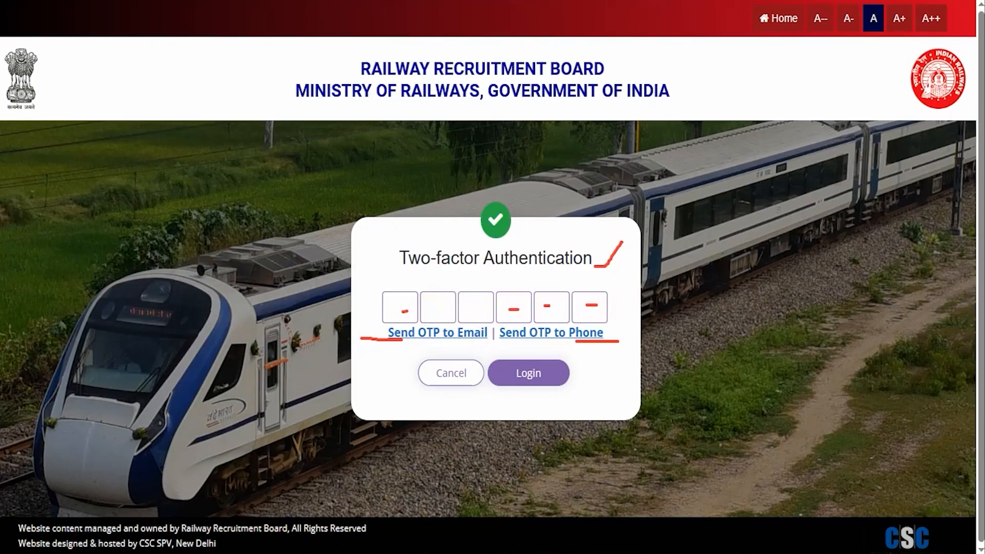
mouse_move(788, 351)
mouse_down()
mouse_move(677, 348)
mouse_move(579, 376)
mouse_up()
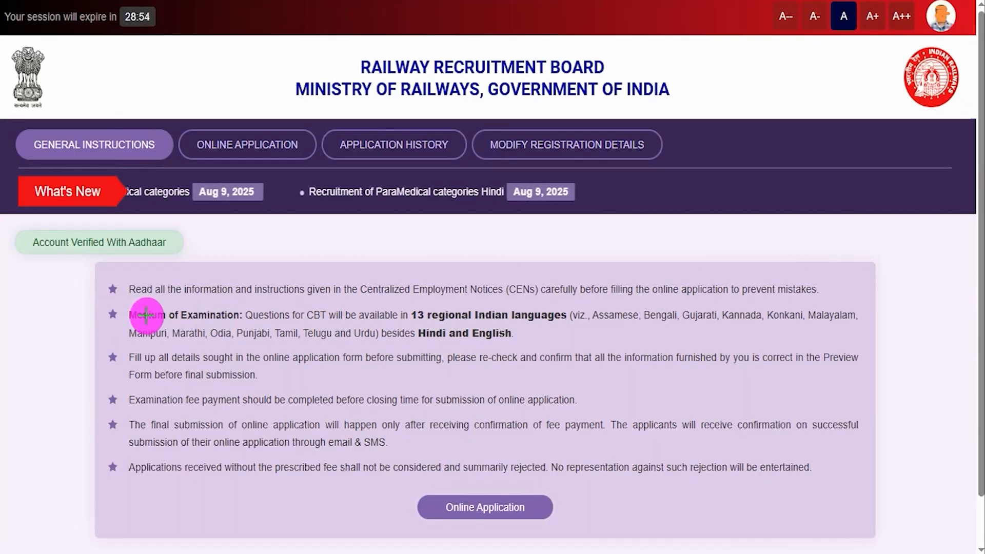
Frame the General Instructions text in red and draw arrows to Modify Registration Details and Online Application
mouse_move(97, 264)
mouse_down()
mouse_move(864, 339)
mouse_move(874, 536)
mouse_up()
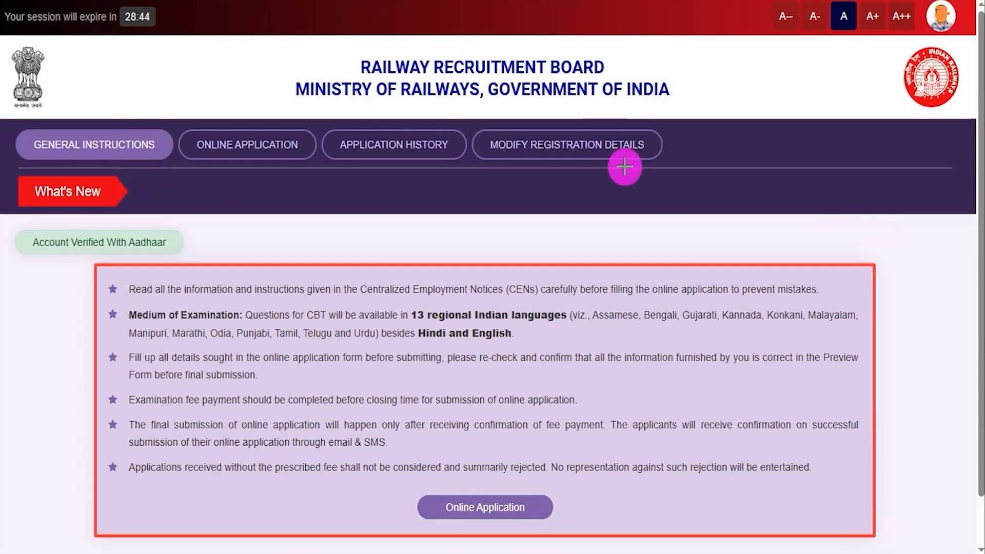
drag(672, 217, 618, 163)
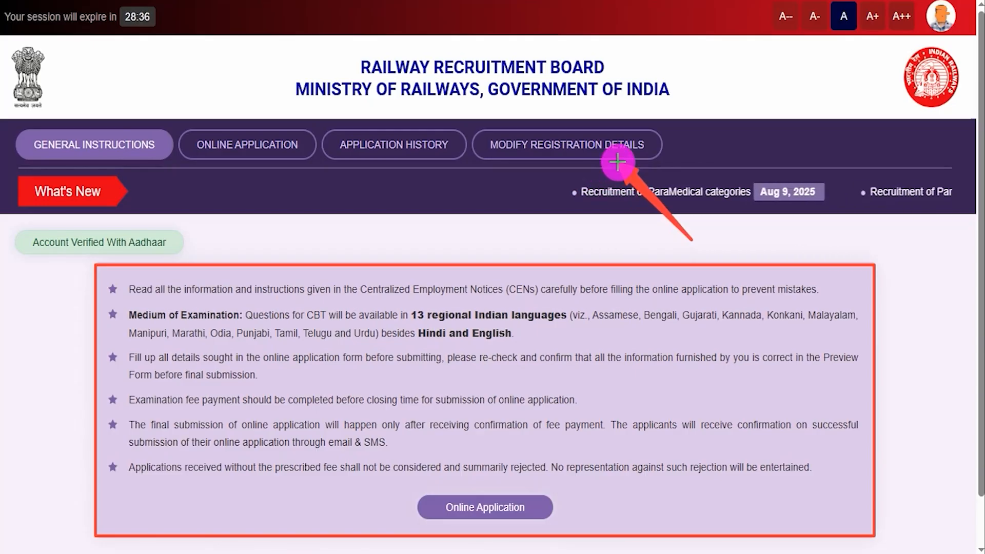
mouse_move(342, 265)
mouse_down()
mouse_move(316, 241)
mouse_move(279, 166)
mouse_up()
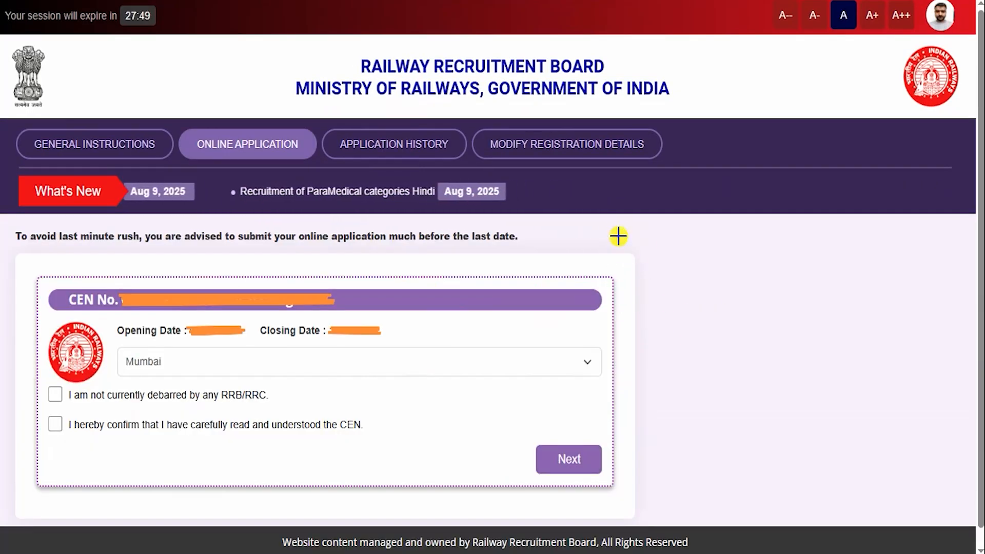
Tick the advisory, CEN panel, Mumbai RRB selection and both declarations in red, and draw an arrow to Next
drag(618, 234, 655, 202)
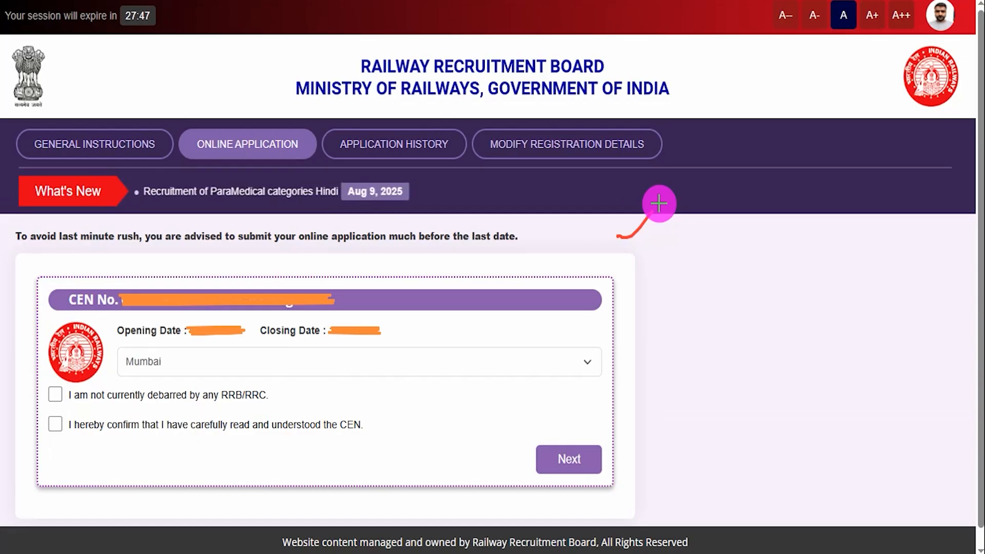
drag(565, 275, 607, 250)
drag(626, 434, 678, 394)
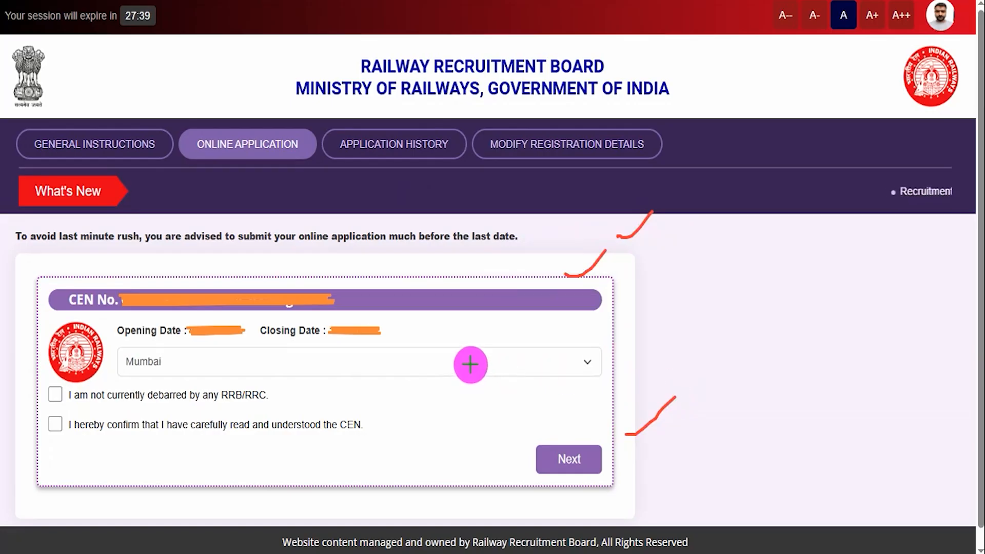
drag(468, 365, 524, 317)
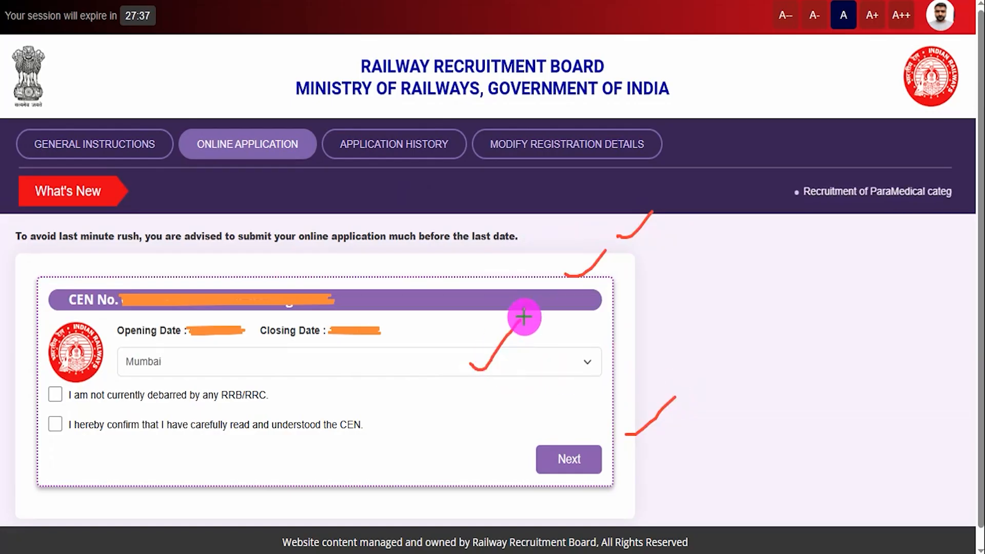
drag(52, 395, 85, 371)
drag(56, 424, 94, 403)
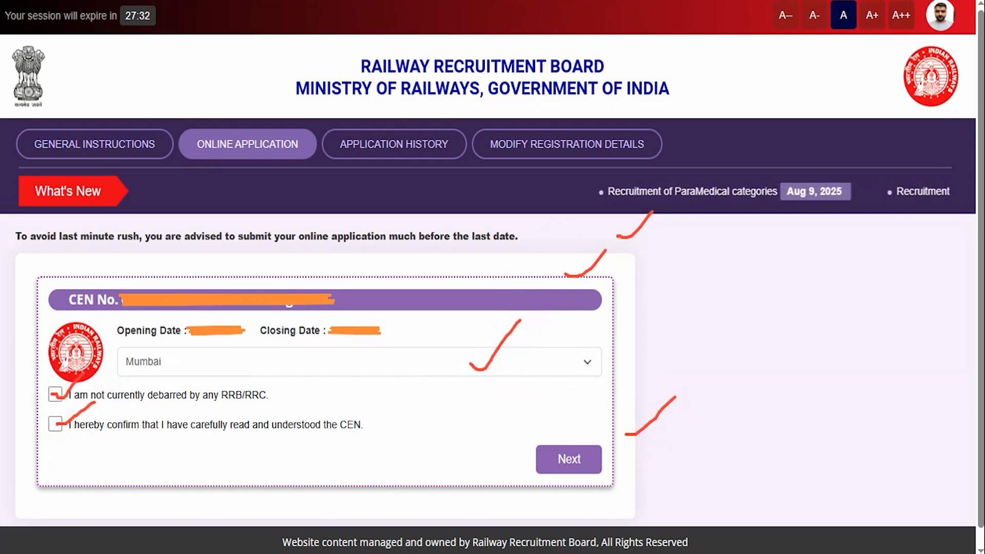
drag(346, 444, 522, 456)
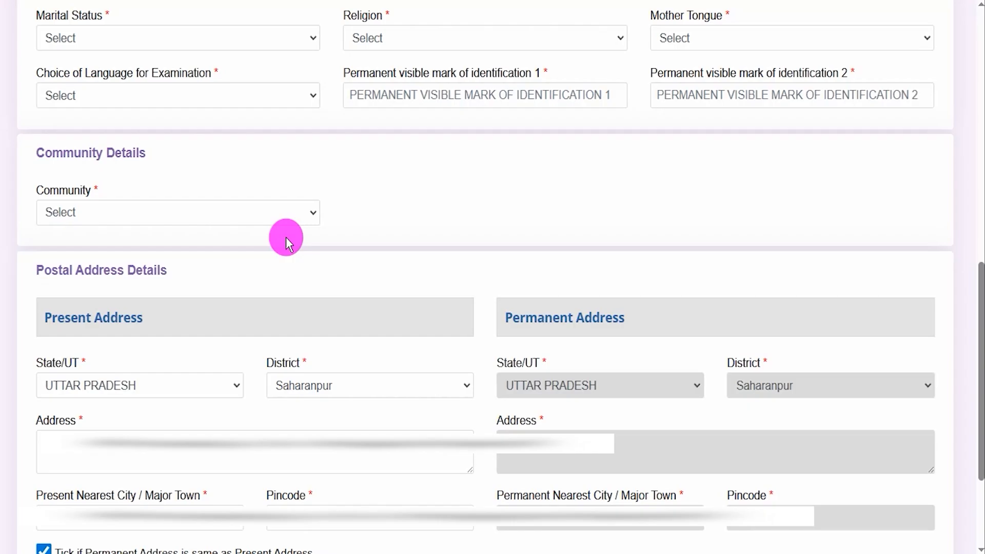
Set Marital Status to Unmarried, Religion to Hindu, Mother Tongue to Hindi and Choice of Language for Examination to Hindi
click(214, 35)
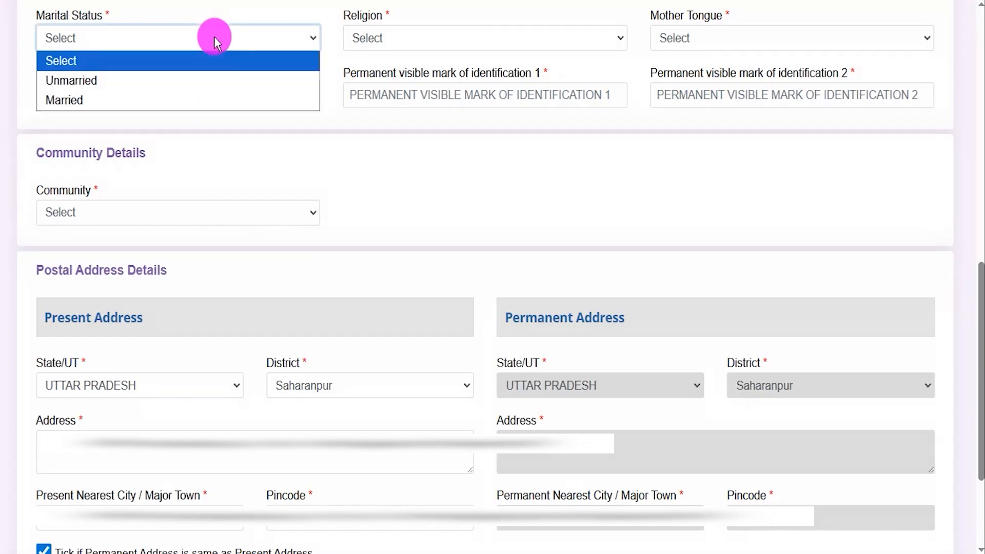
click(95, 81)
click(380, 36)
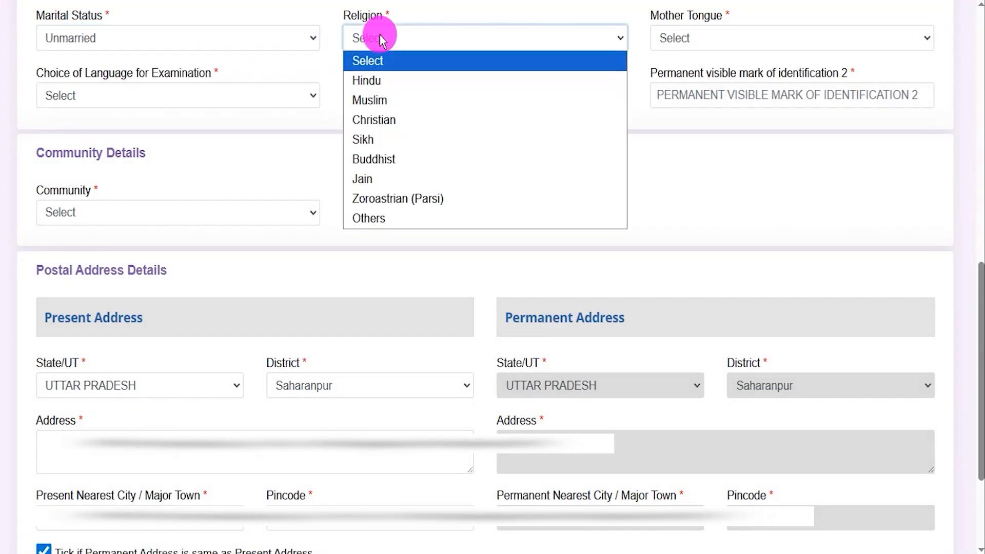
click(375, 81)
click(724, 41)
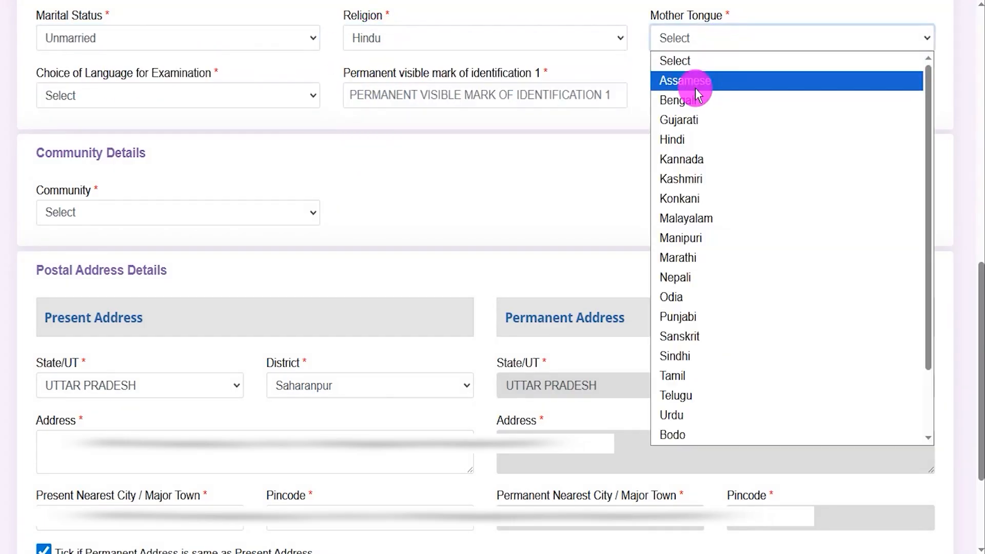
click(675, 139)
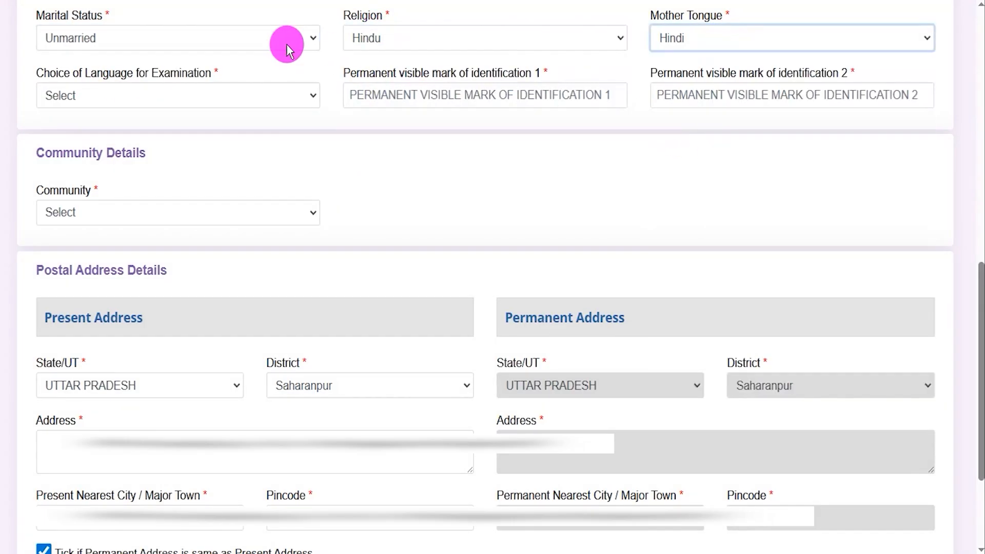
click(148, 98)
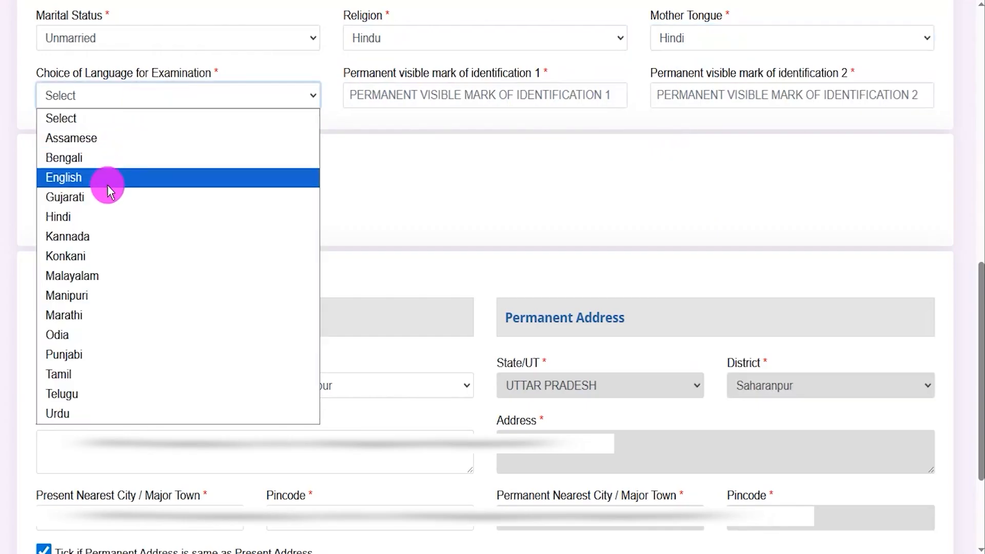
click(97, 217)
Enter LEG as permanent visible mark of identification 1 and NECK as mark 2
drag(411, 73, 460, 73)
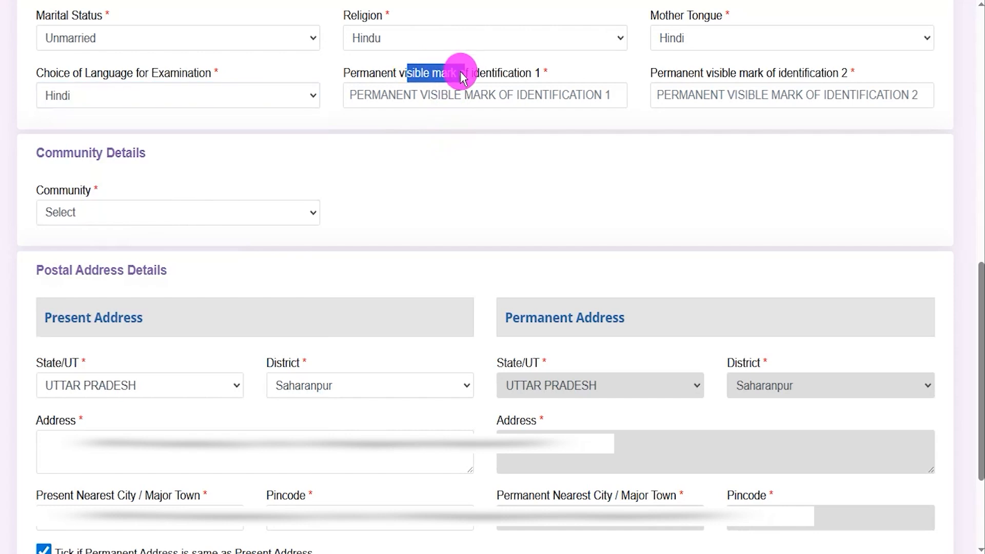
click(445, 96)
text(EG)
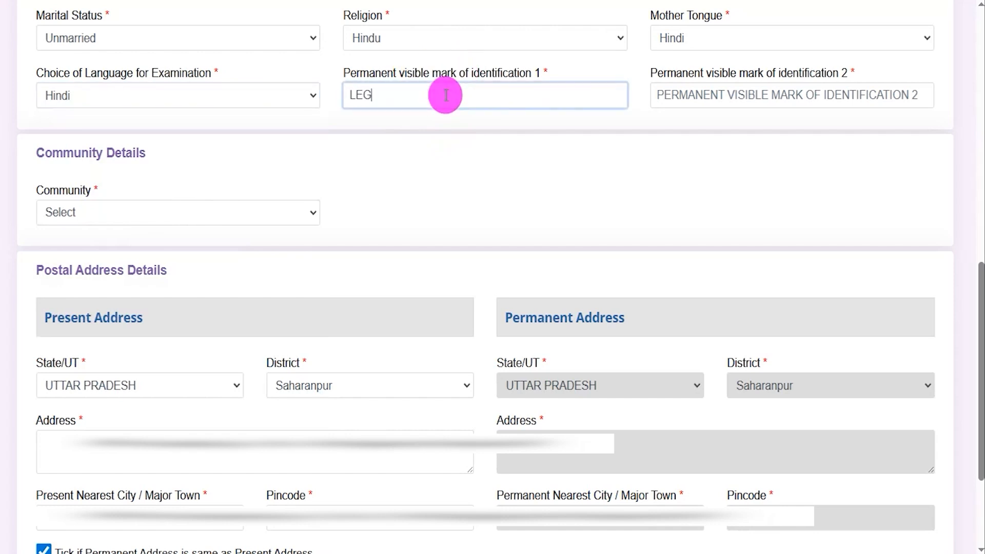
click(745, 96)
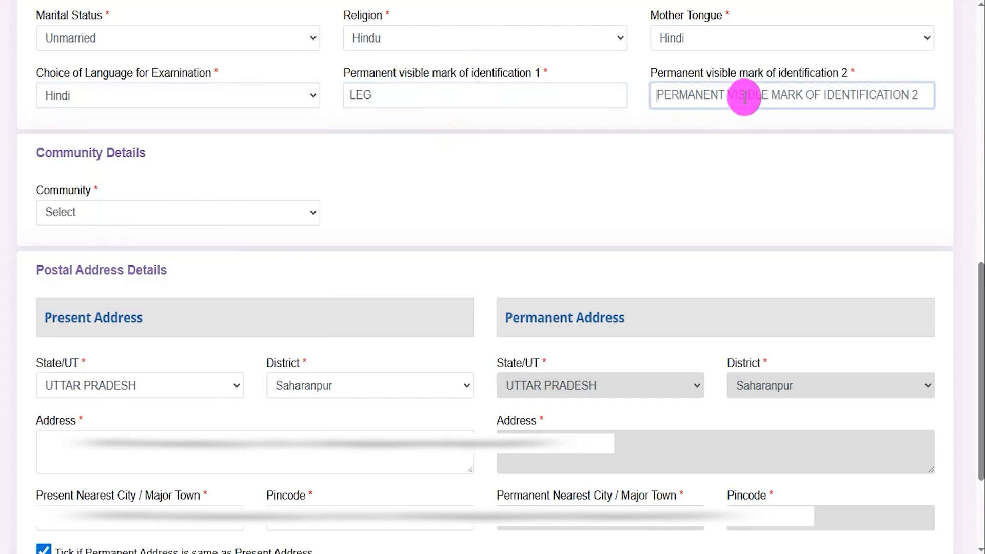
text(NECK)
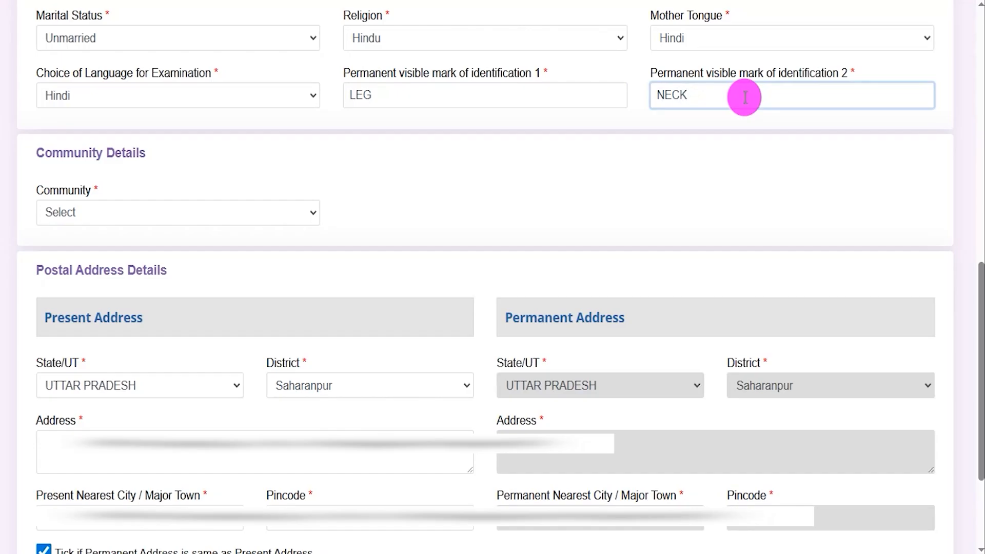
Set Community to UR (Unreserved) under Community Details
click(146, 211)
click(166, 212)
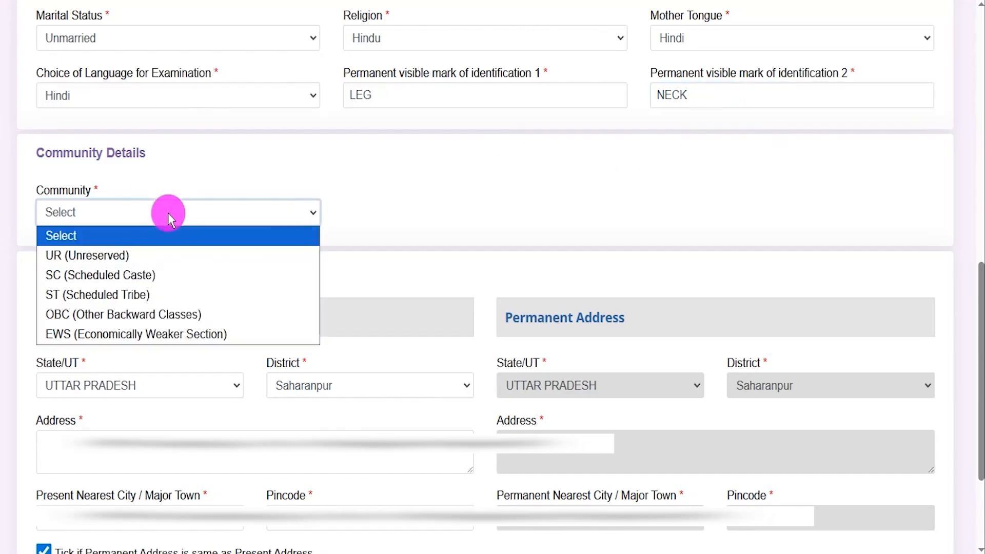
click(104, 257)
click(464, 269)
Highlight the Postal Address Details, Present Address and Permanent Address headings in turn, and point arrows at Save and Next
drag(48, 270, 124, 270)
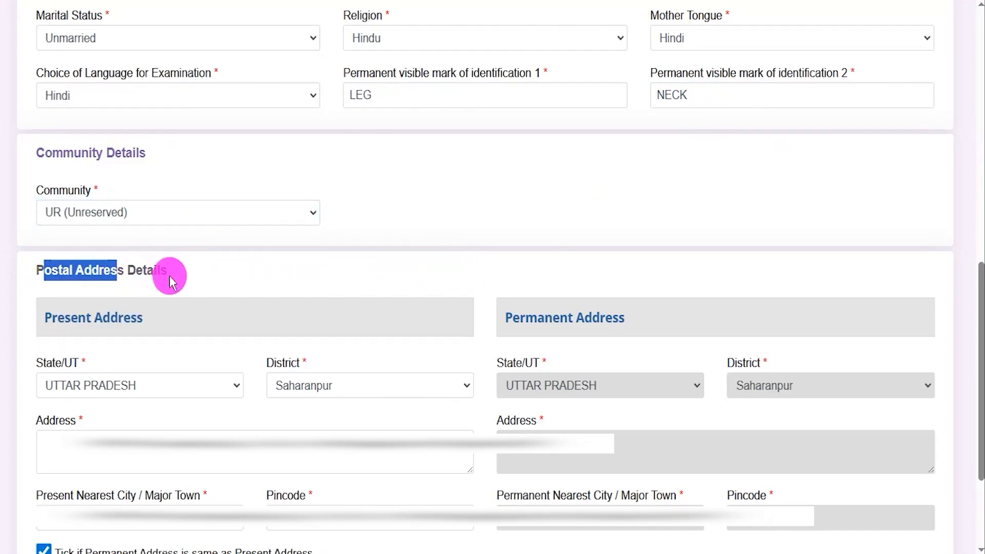
click(72, 316)
drag(72, 316, 93, 317)
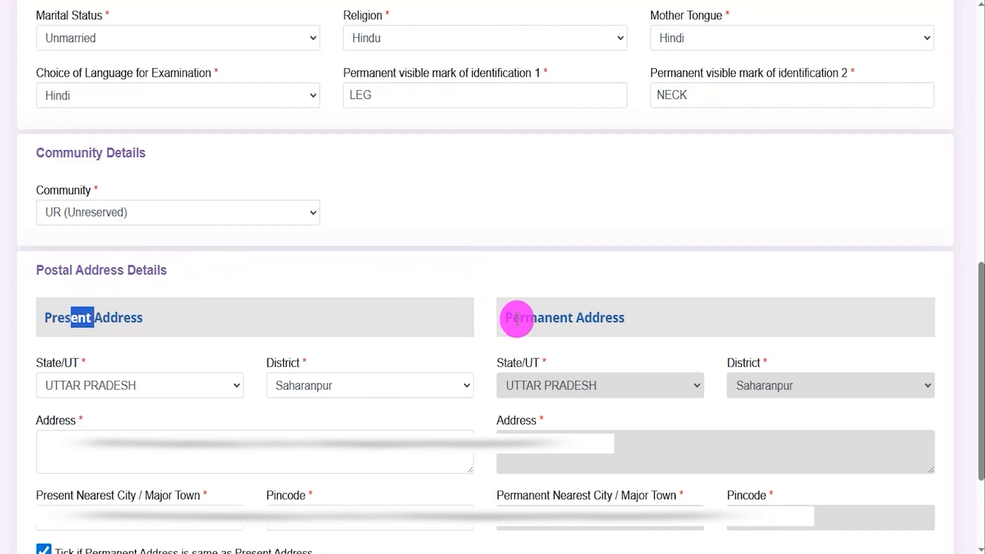
drag(520, 317, 572, 318)
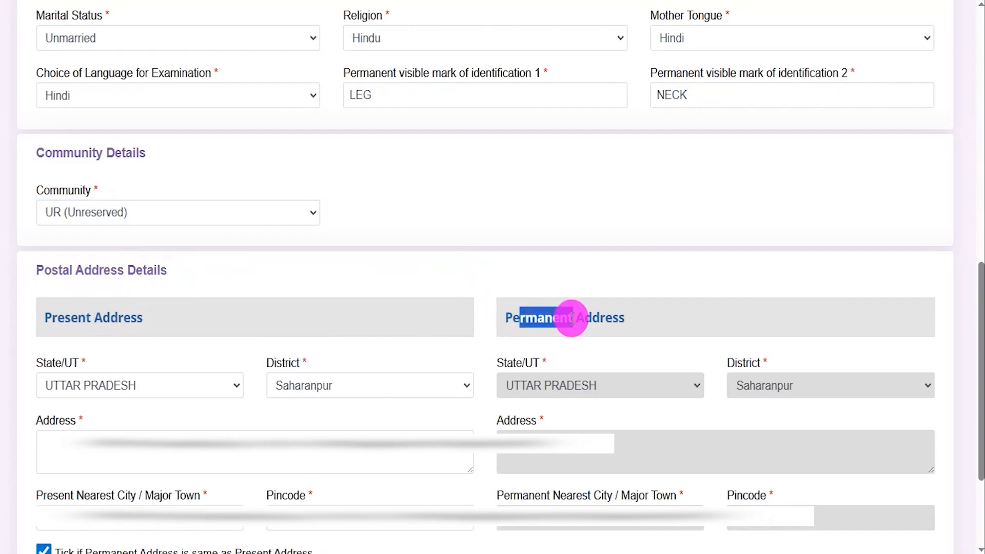
click(482, 358)
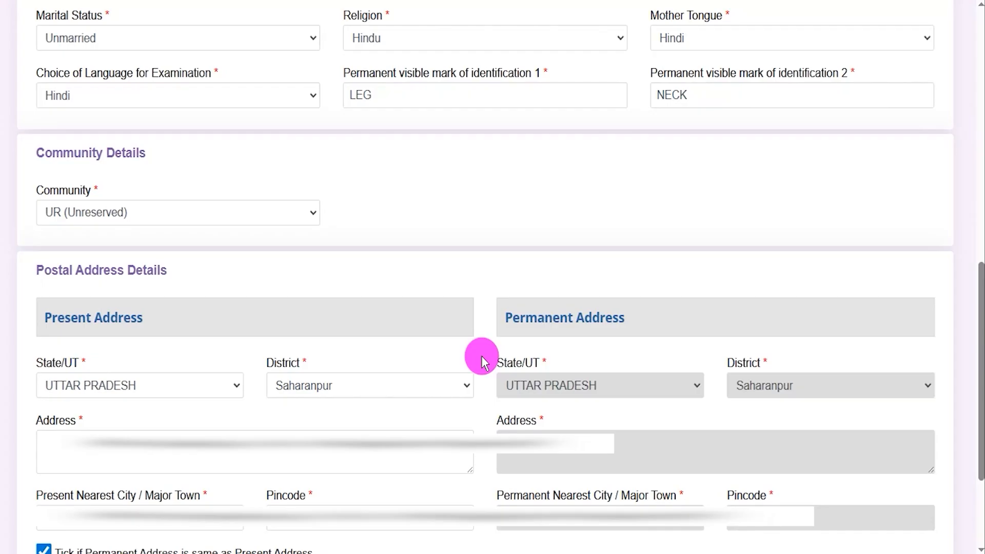
scroll(606, 431, down, 3)
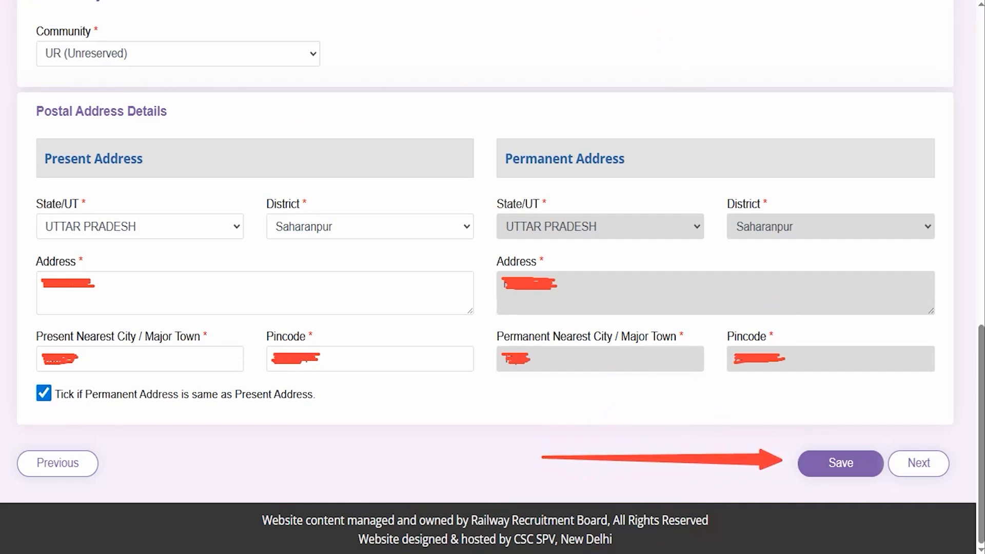
drag(931, 300, 928, 407)
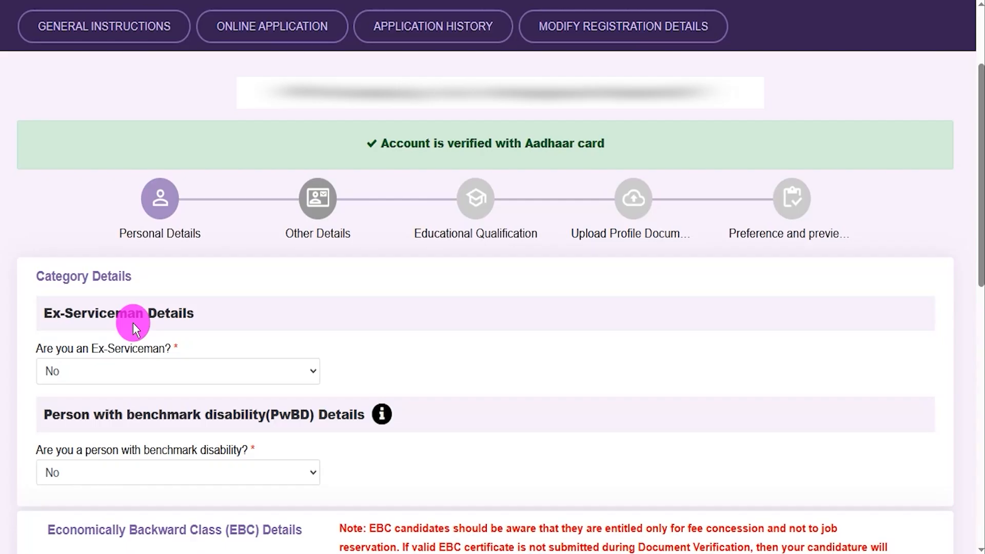
Set the ex-serviceman answer to Yes and check the Defence Service, Rank, Date of entry, still in service and Length of Service fields
click(100, 373)
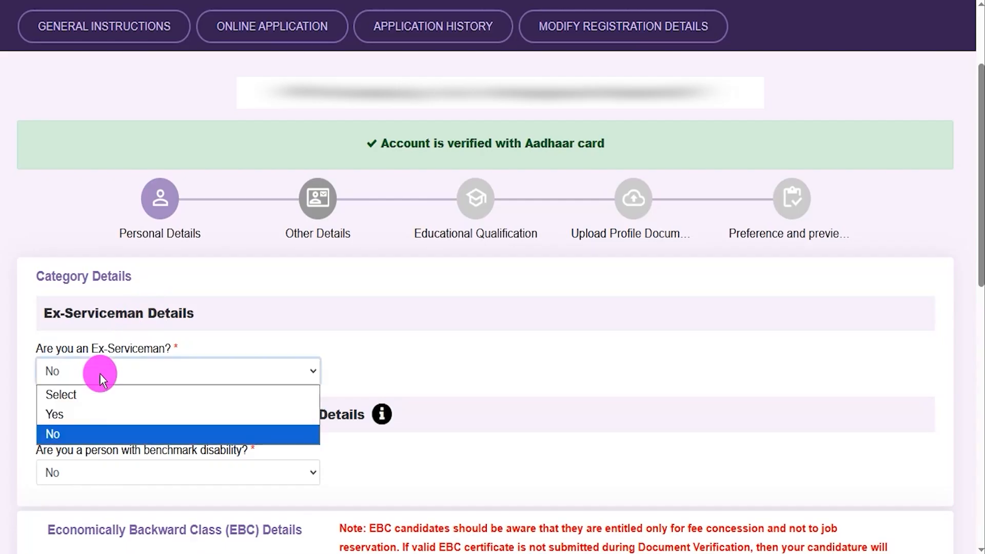
click(76, 415)
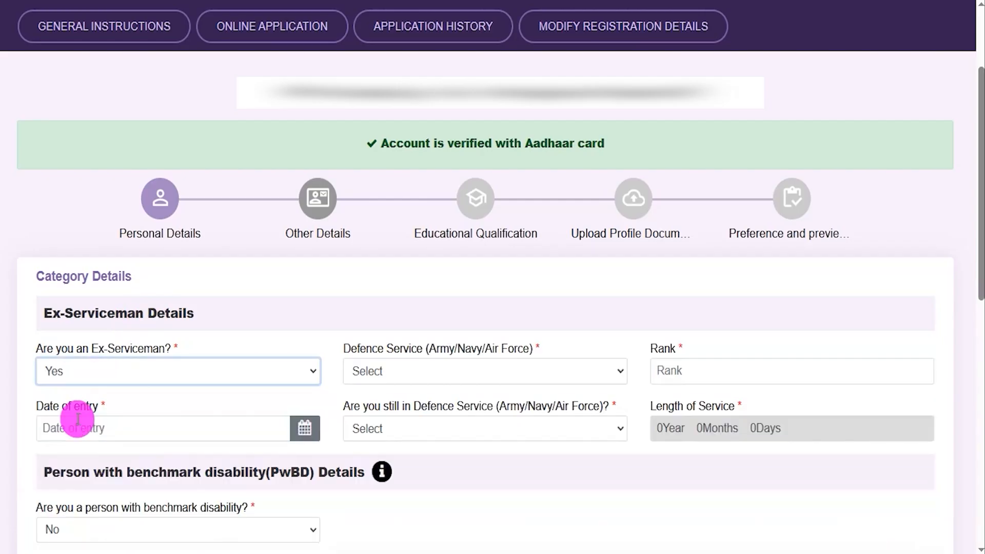
click(439, 373)
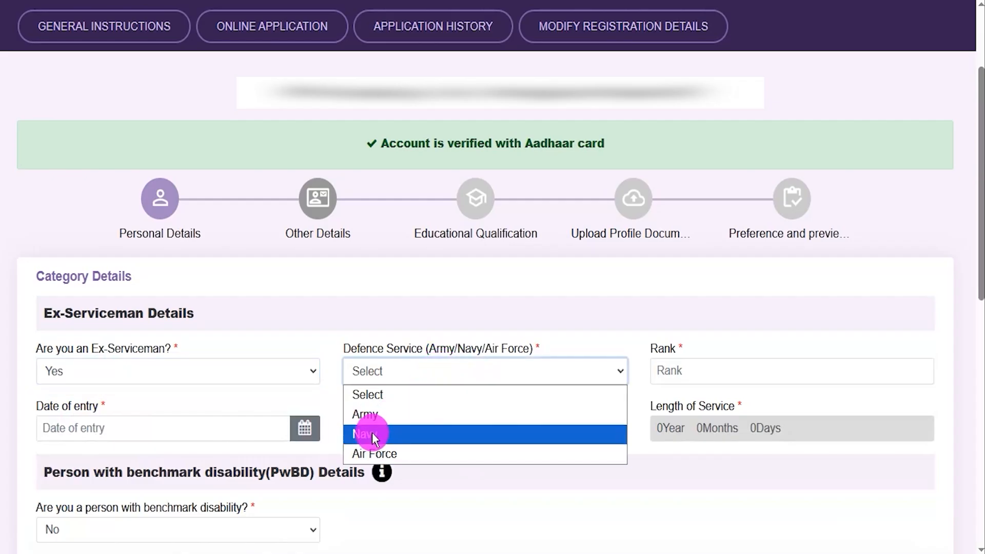
click(745, 366)
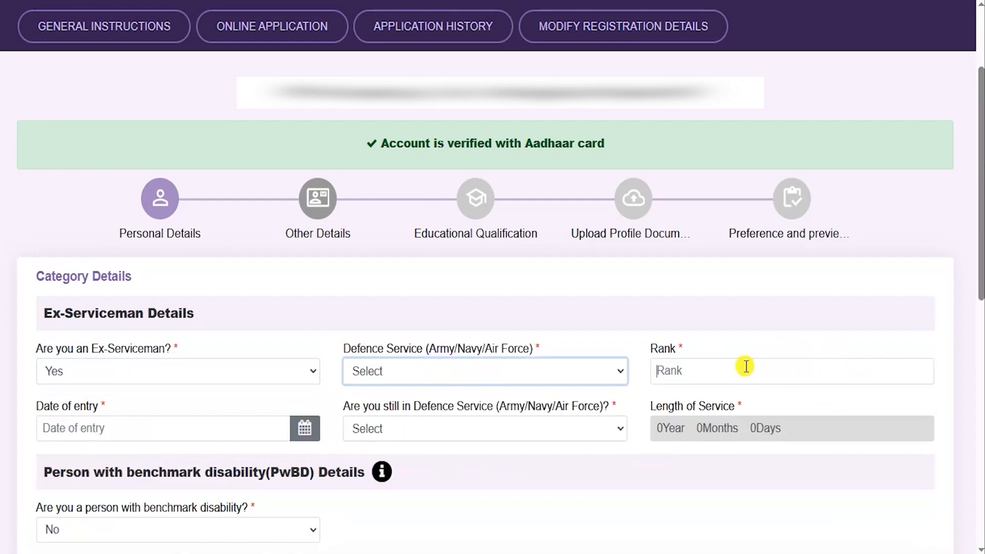
click(170, 434)
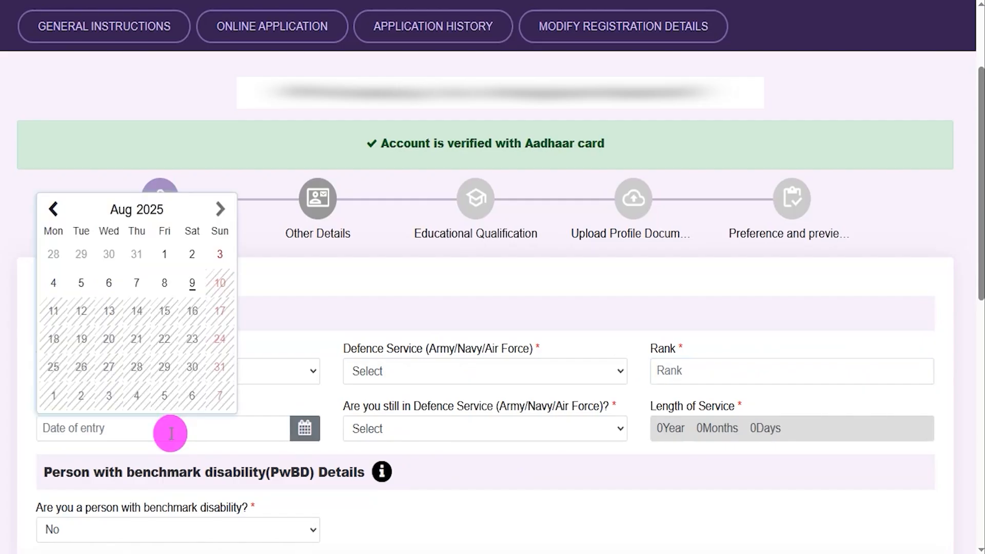
click(514, 423)
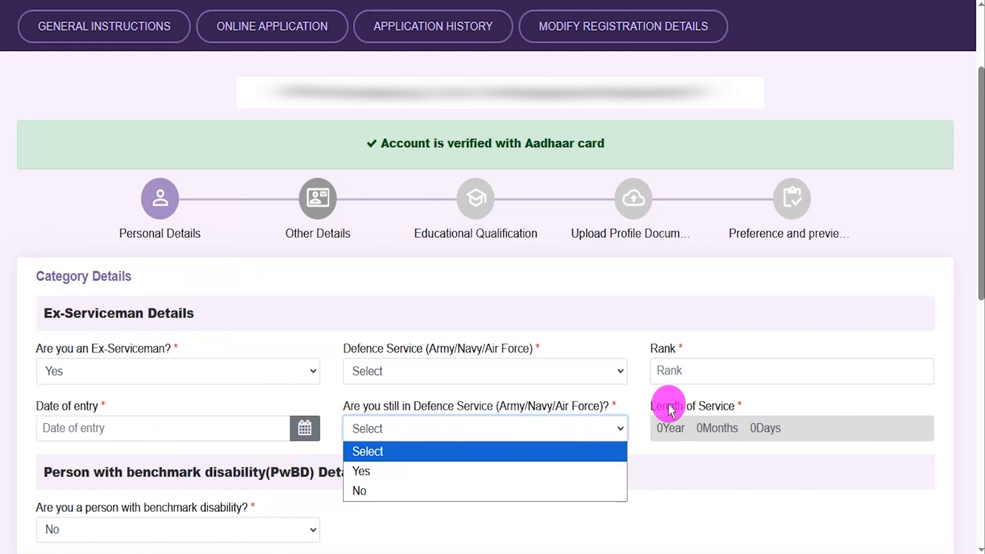
drag(669, 406, 716, 409)
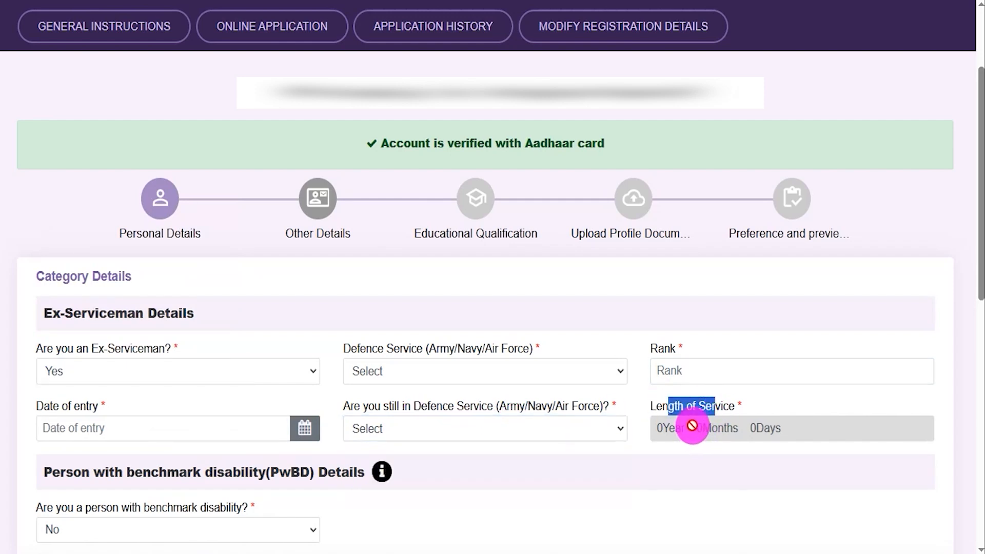
Set the ex-serviceman answer back to No
click(161, 368)
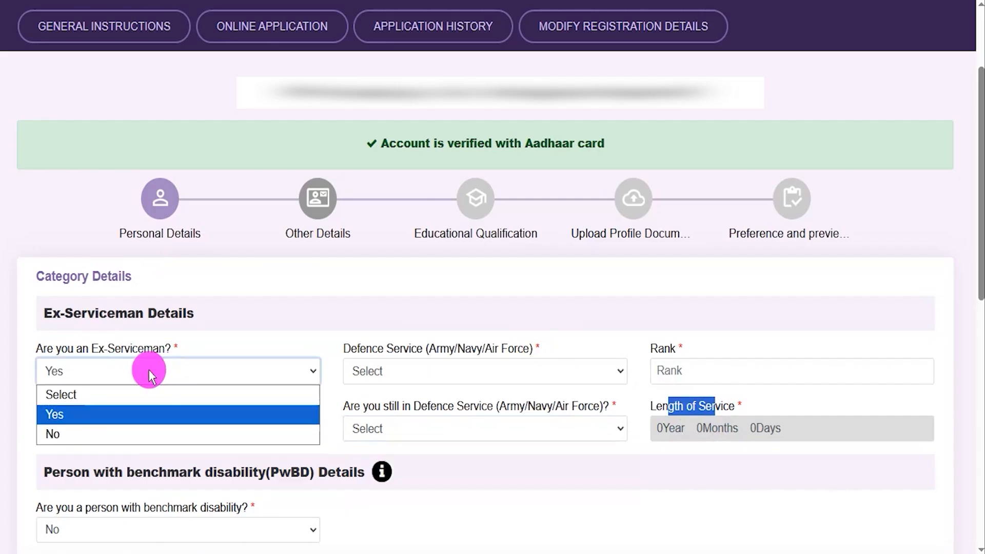
click(72, 434)
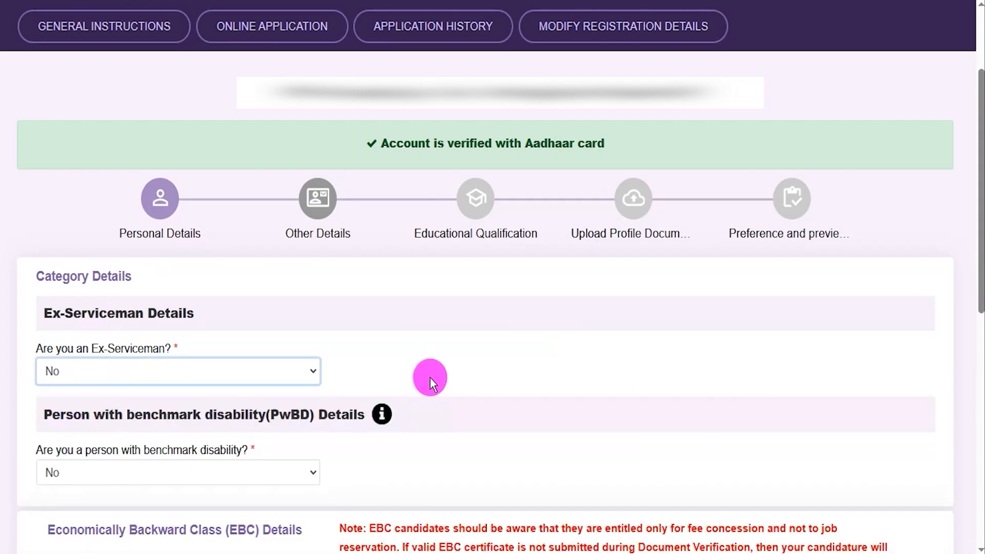
Set the benchmark disability answer to Yes, with Visual Impairment (VI) as Disability Category and Blindness (B) as Sub-disability Category
scroll(257, 424, down, 3)
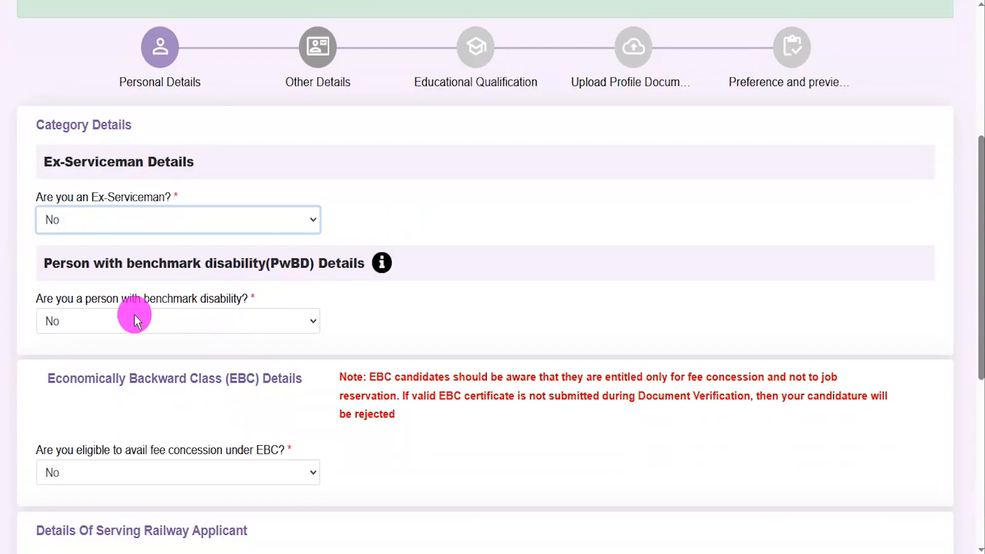
drag(279, 263, 299, 263)
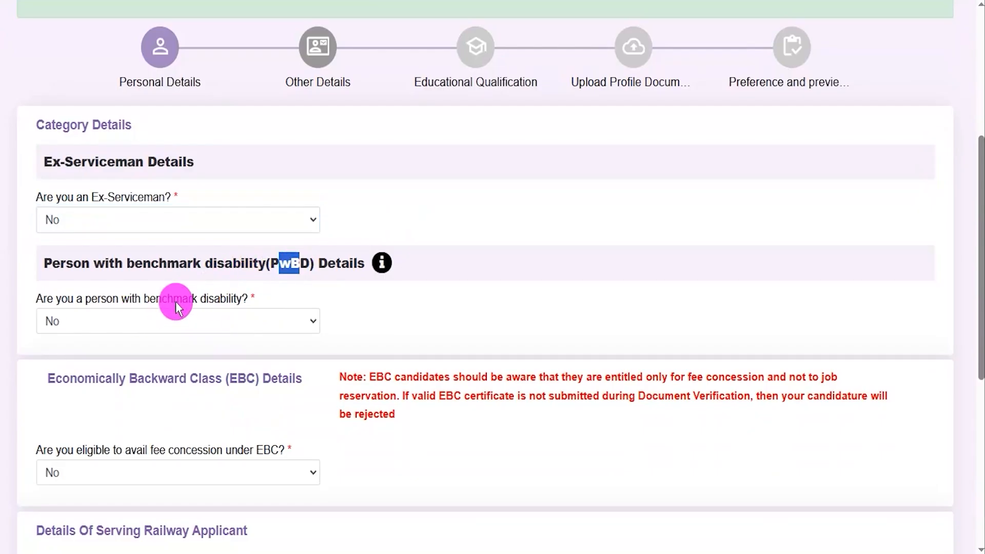
click(151, 321)
click(78, 368)
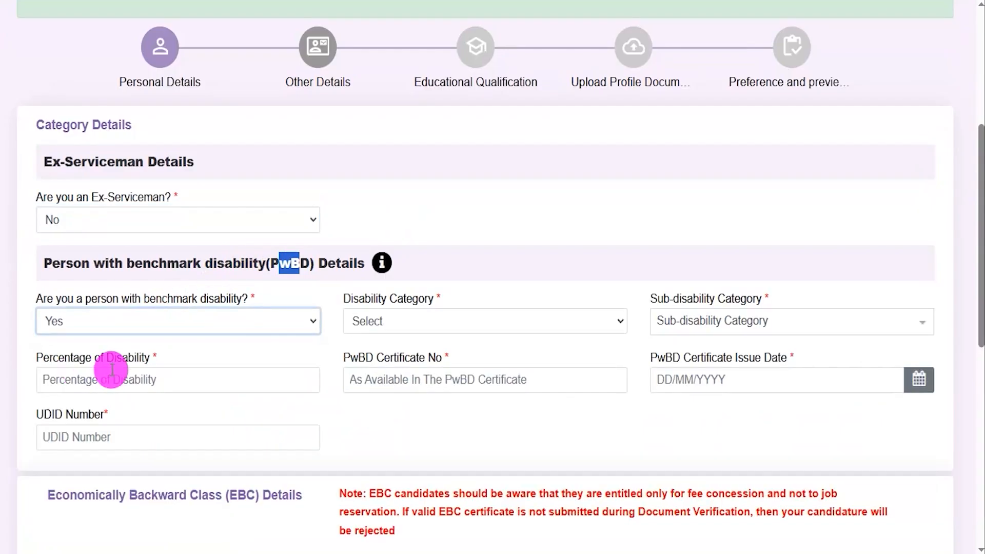
click(382, 334)
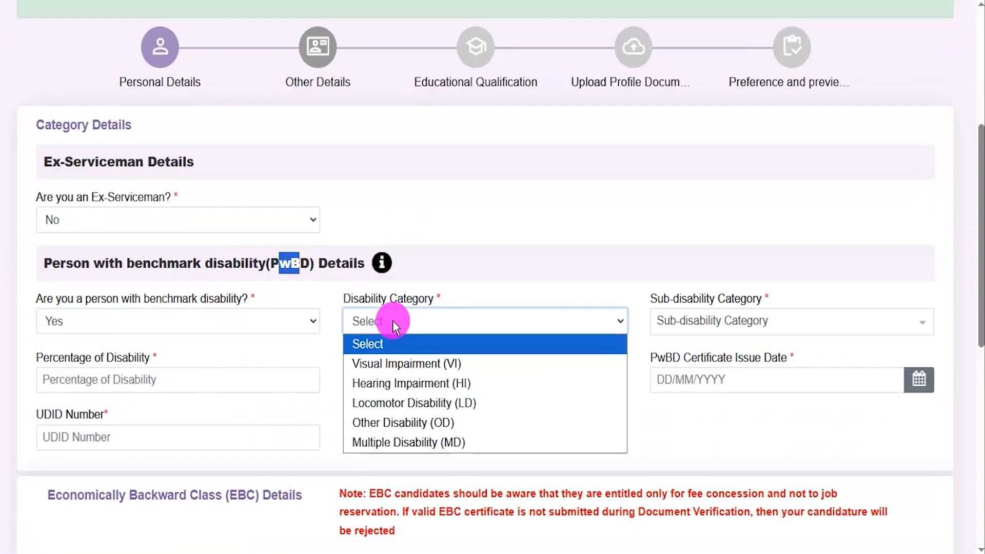
click(399, 368)
click(709, 321)
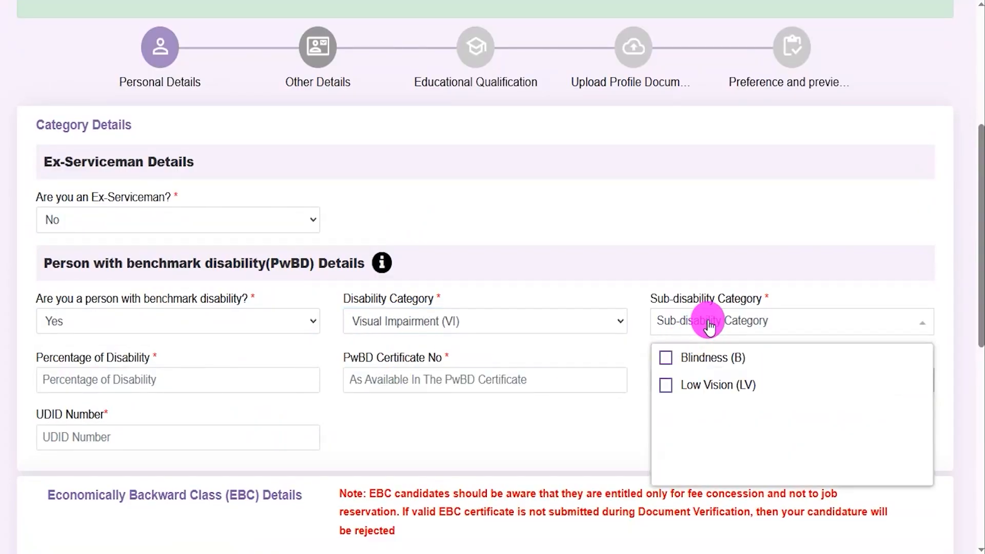
click(699, 359)
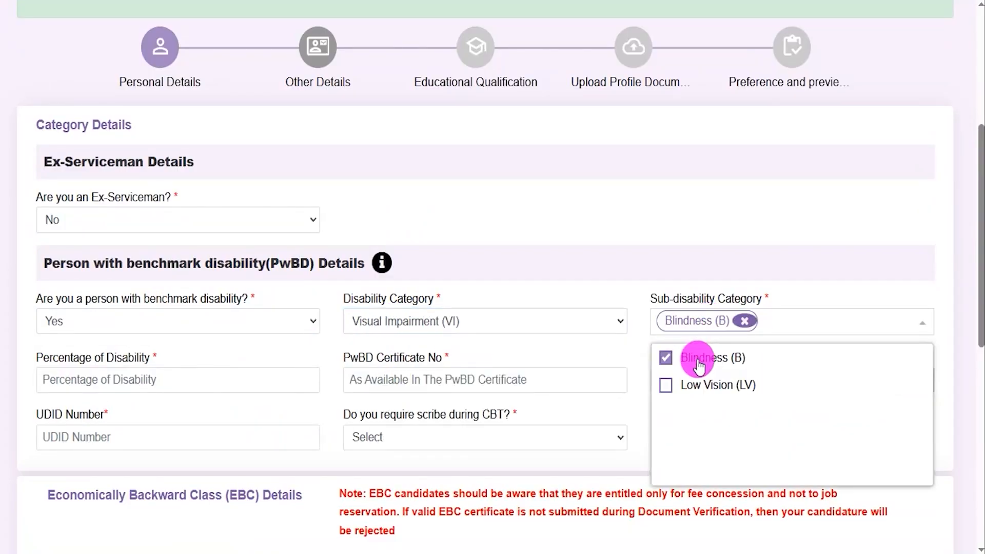
Check the Percentage of Disability, PwBD Certificate No, PwBD Certificate Issue Date and UDID Number fields without filling them in
click(136, 381)
click(135, 382)
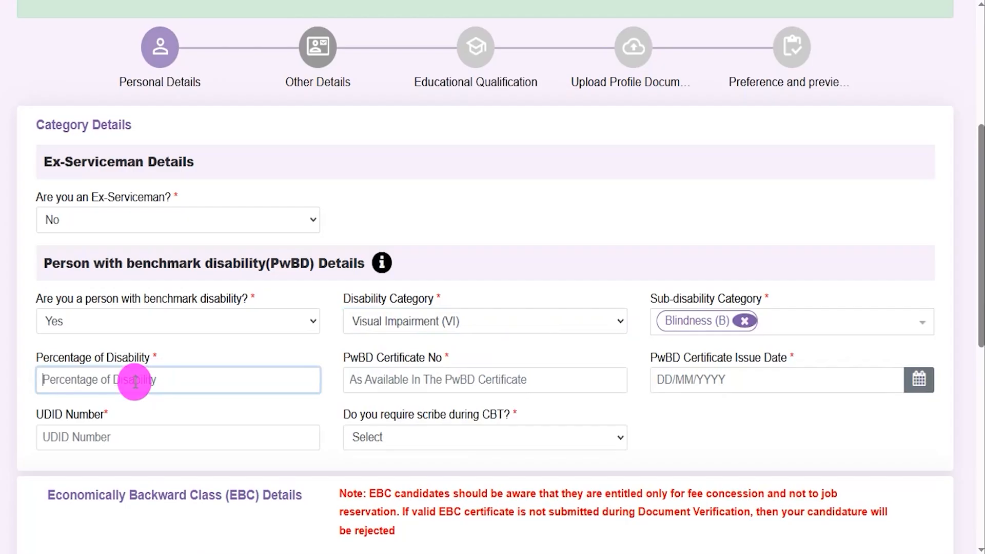
drag(351, 358, 424, 369)
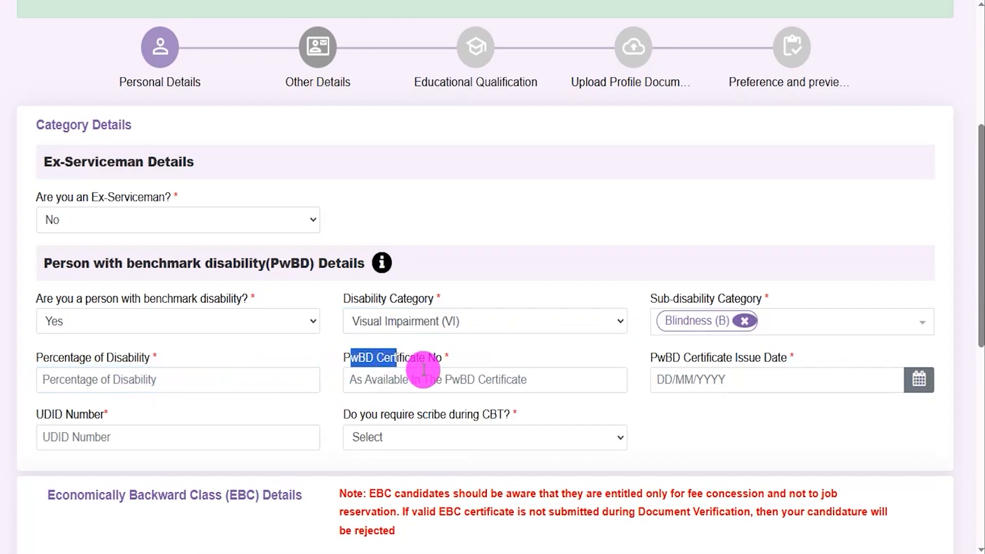
click(423, 372)
click(734, 379)
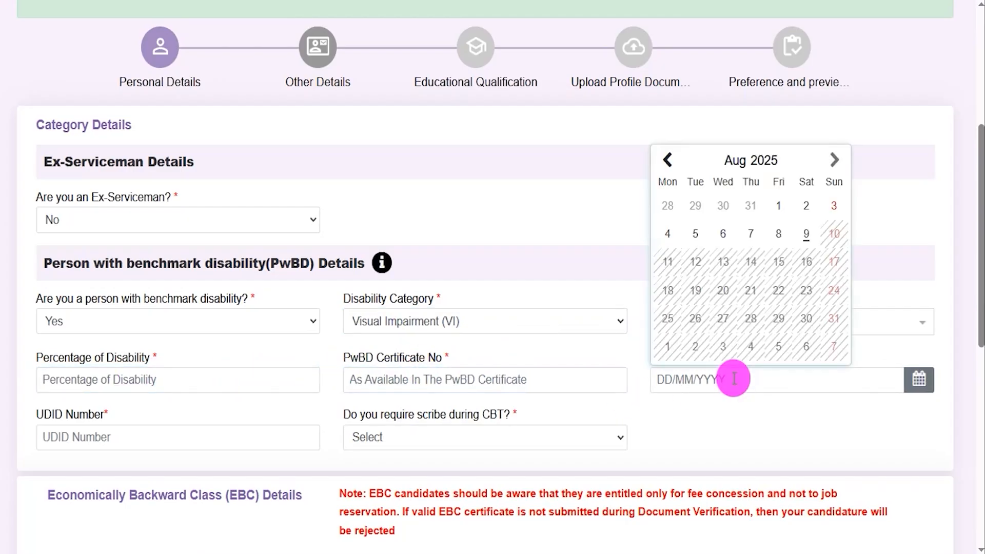
click(717, 413)
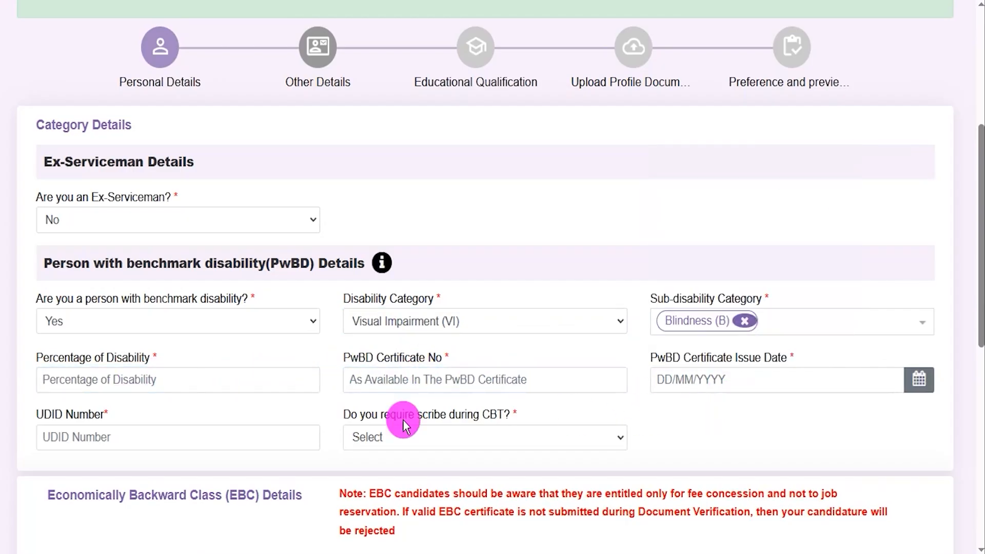
click(87, 439)
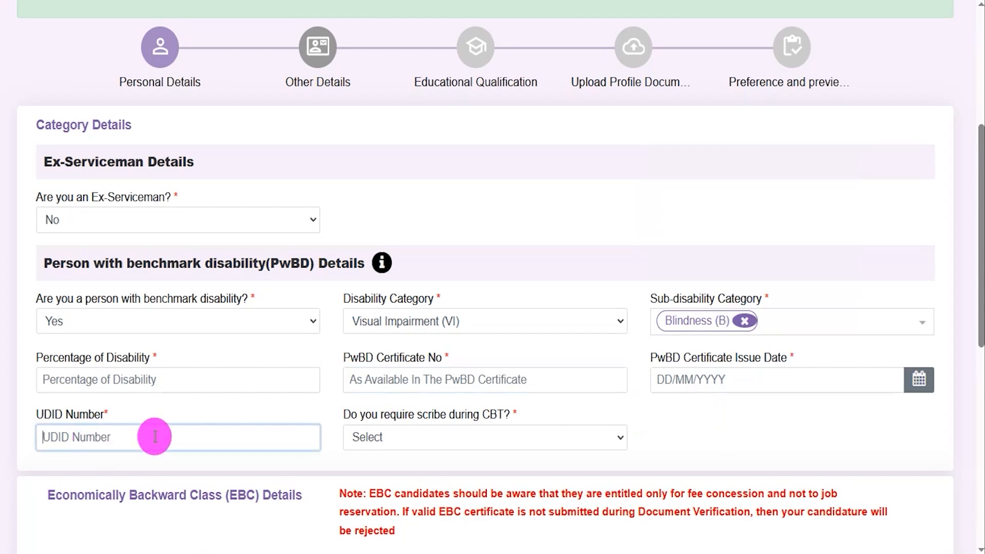
Answer Yes to requiring a scribe during CBT and agree to the scribe information notice
click(448, 438)
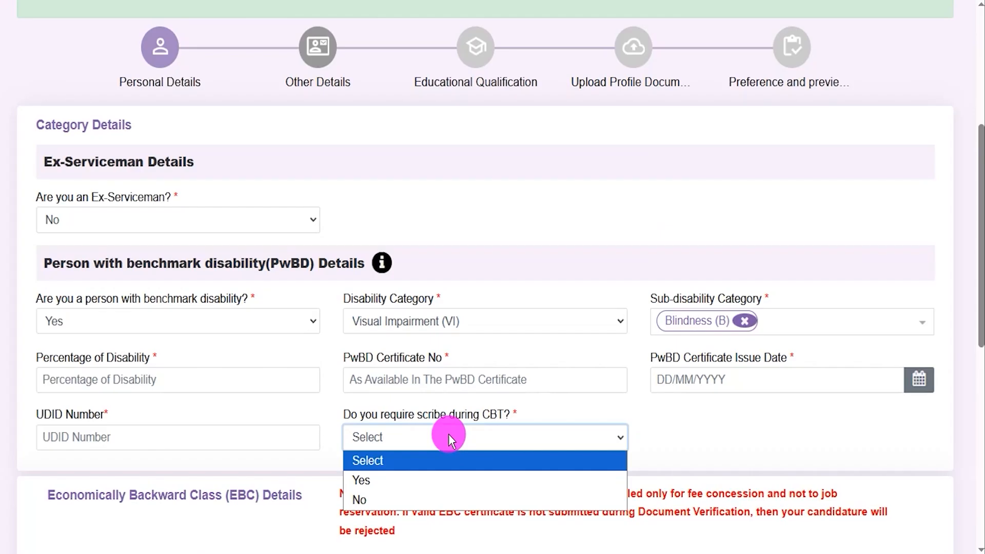
click(404, 479)
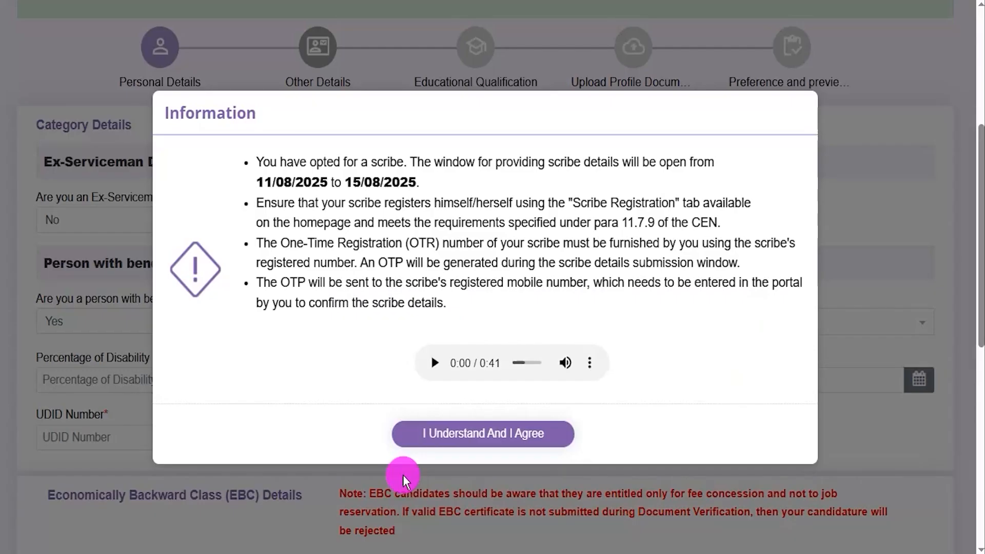
click(456, 437)
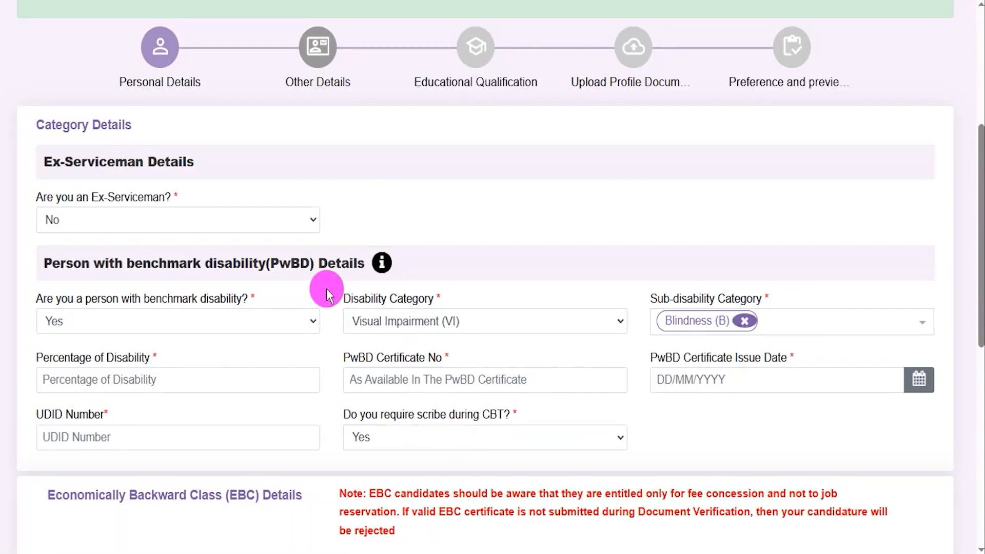
Set the benchmark disability answer back to No under PwBD Details
drag(281, 263, 304, 264)
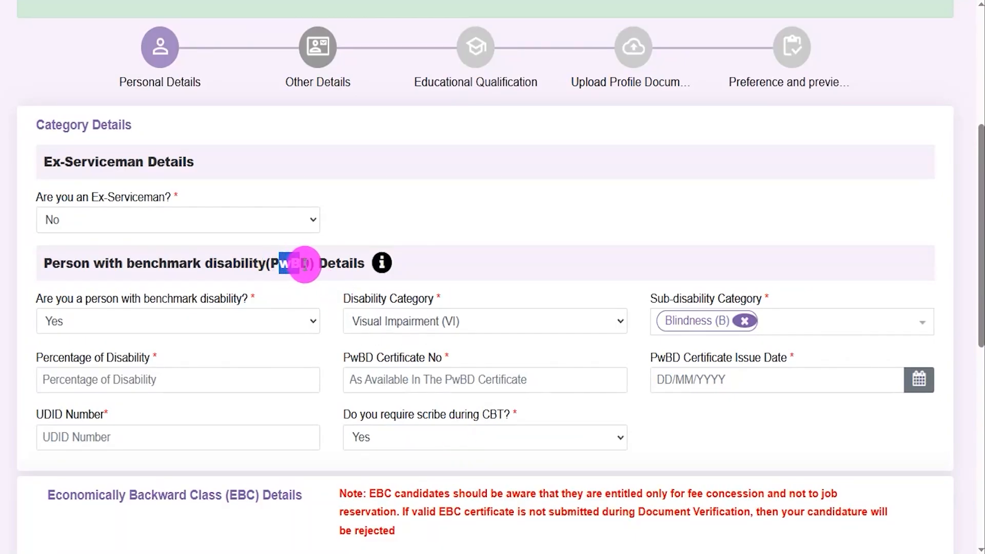
click(121, 326)
click(57, 375)
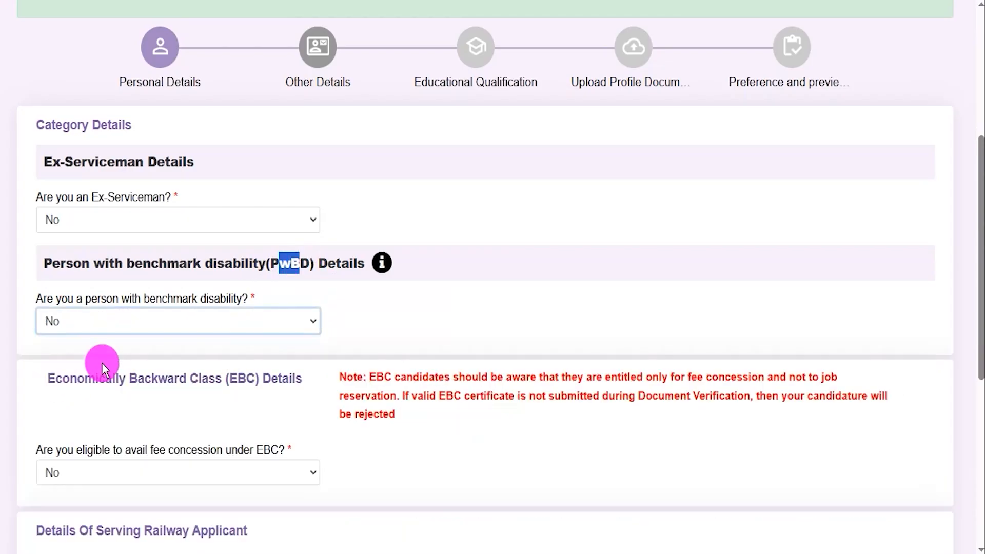
click(355, 316)
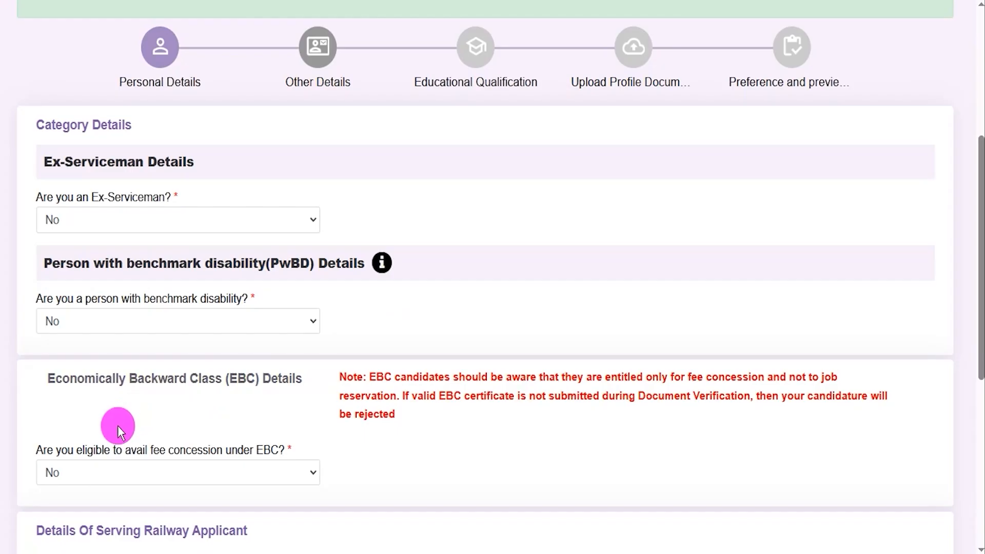
Set eligibility for the EBC fee concession to Yes and agree to the EBC information notice
drag(77, 379, 199, 379)
click(156, 469)
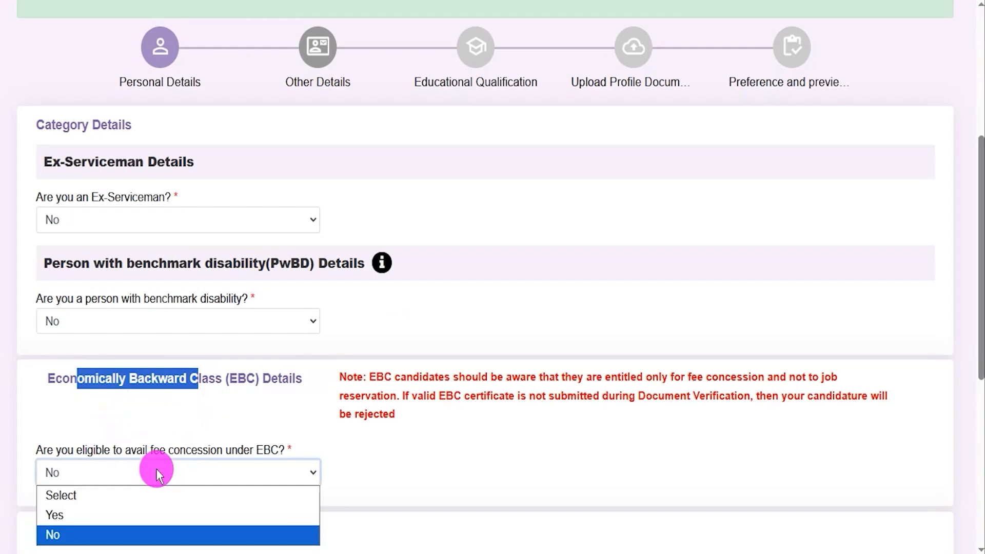
click(76, 510)
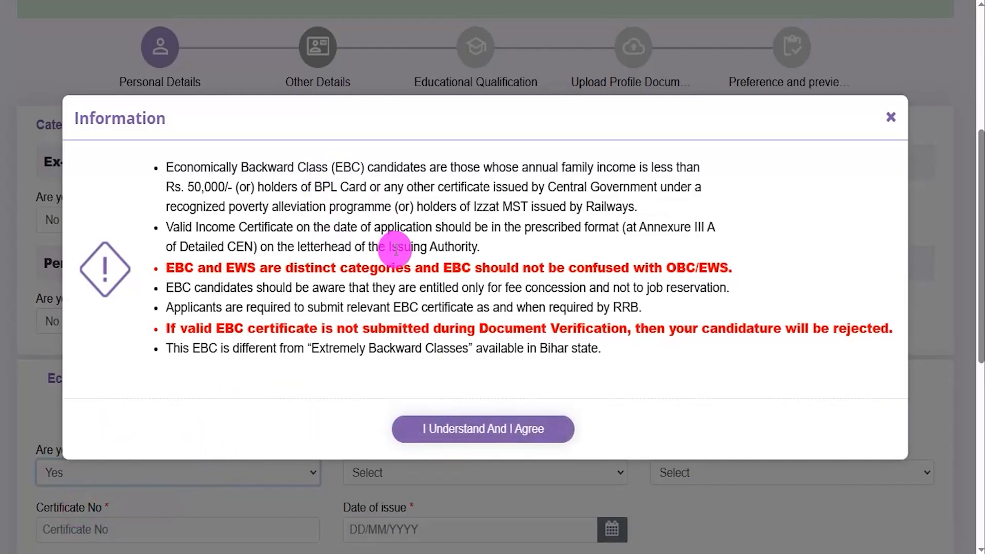
click(483, 432)
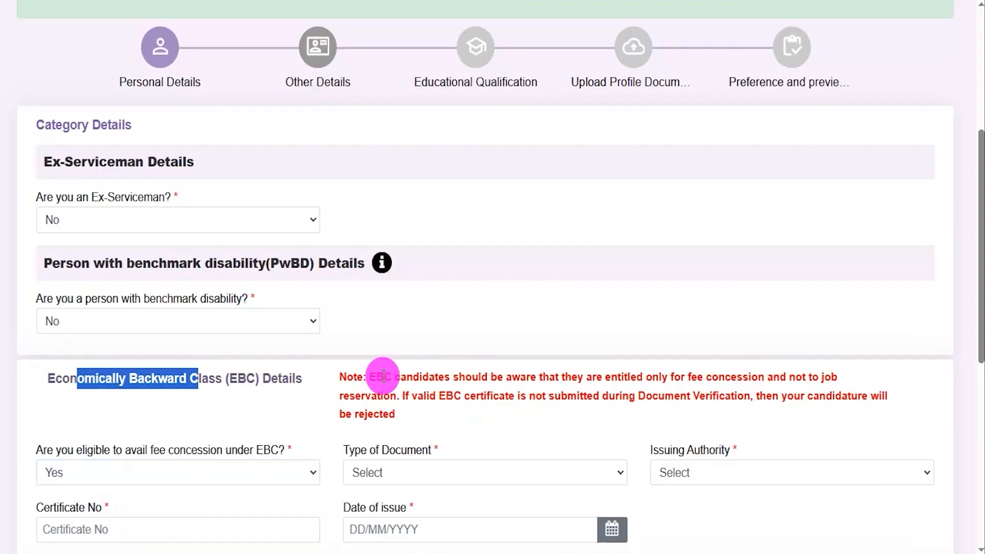
Check the EBC document type, issuing authority, certificate number and issue date fields, and set the fee concession eligibility back to No
scroll(270, 421, down, 3)
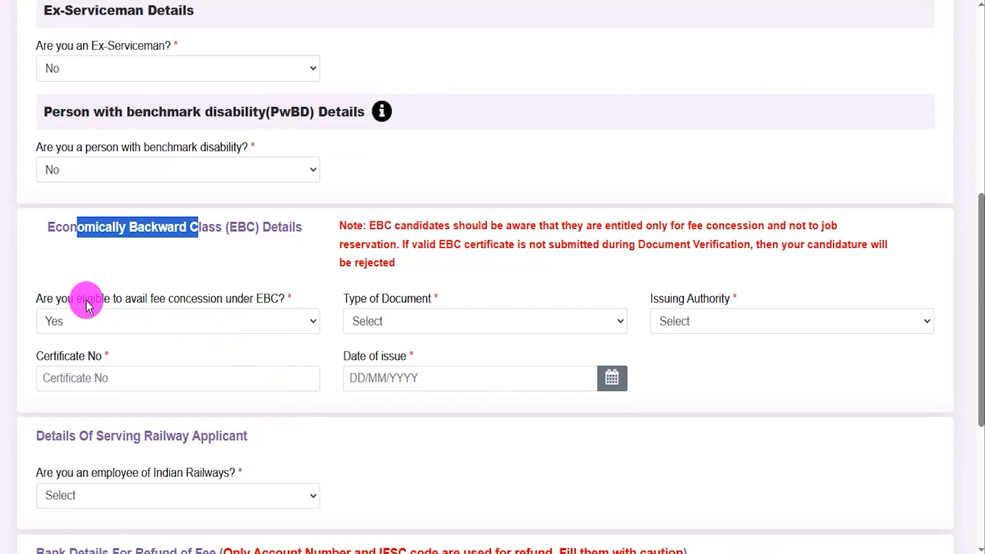
drag(84, 300, 263, 298)
click(118, 322)
click(118, 323)
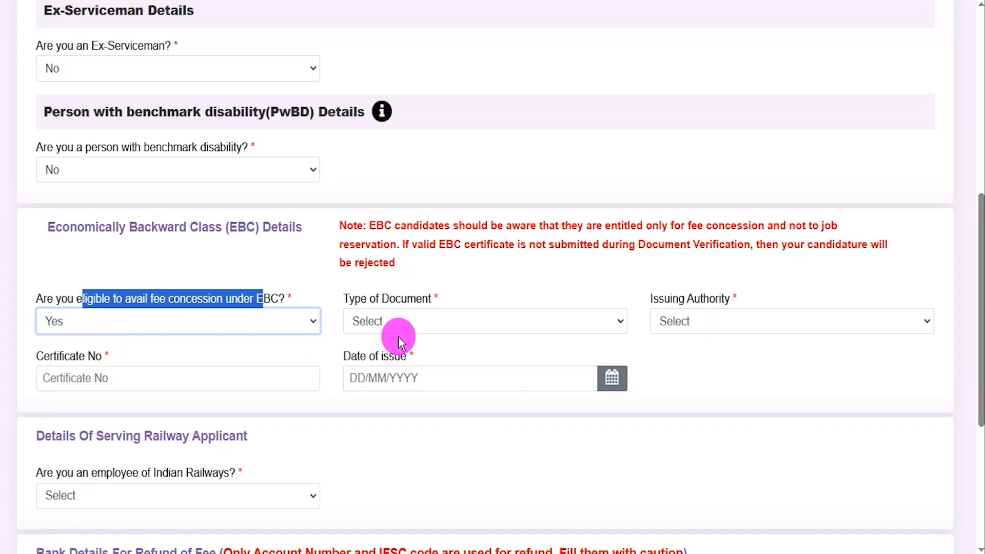
click(424, 322)
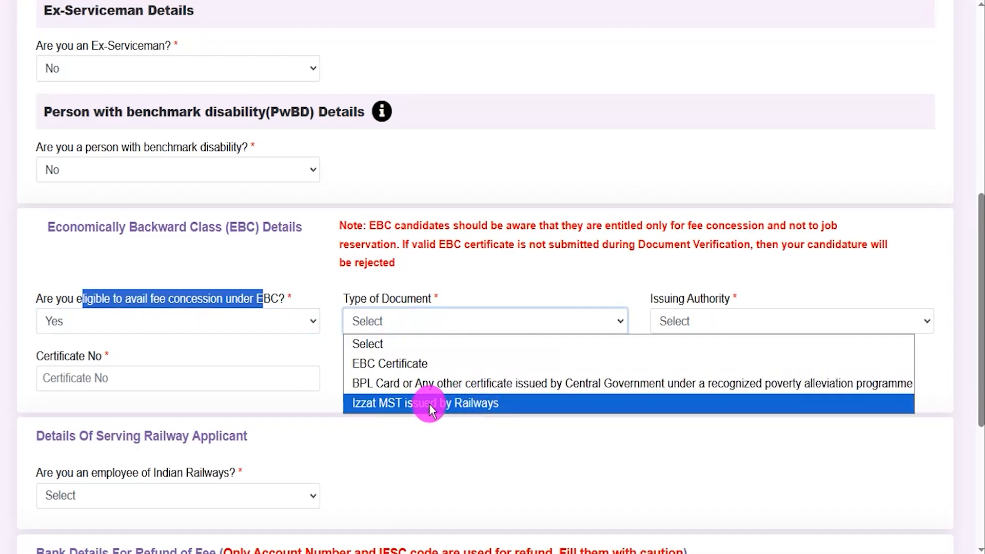
click(688, 321)
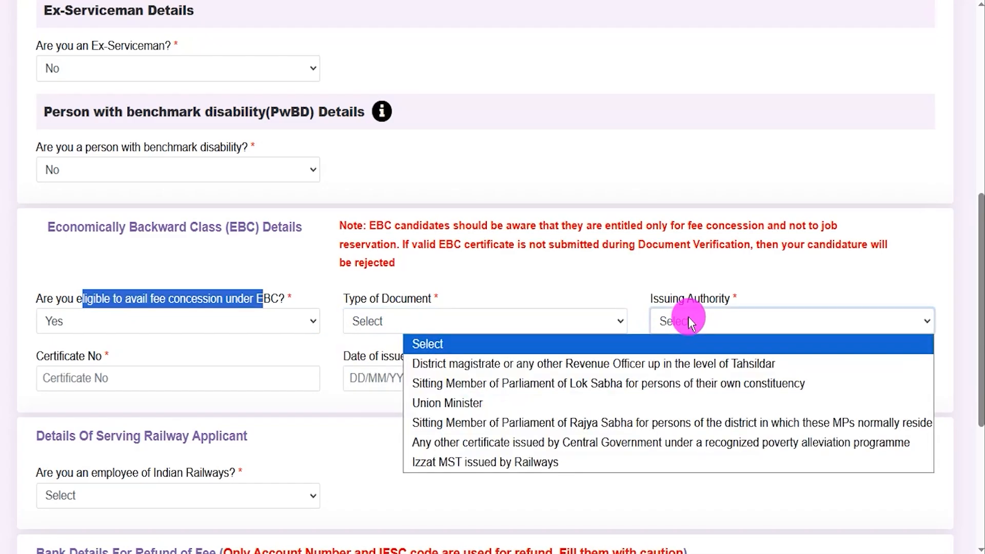
click(216, 384)
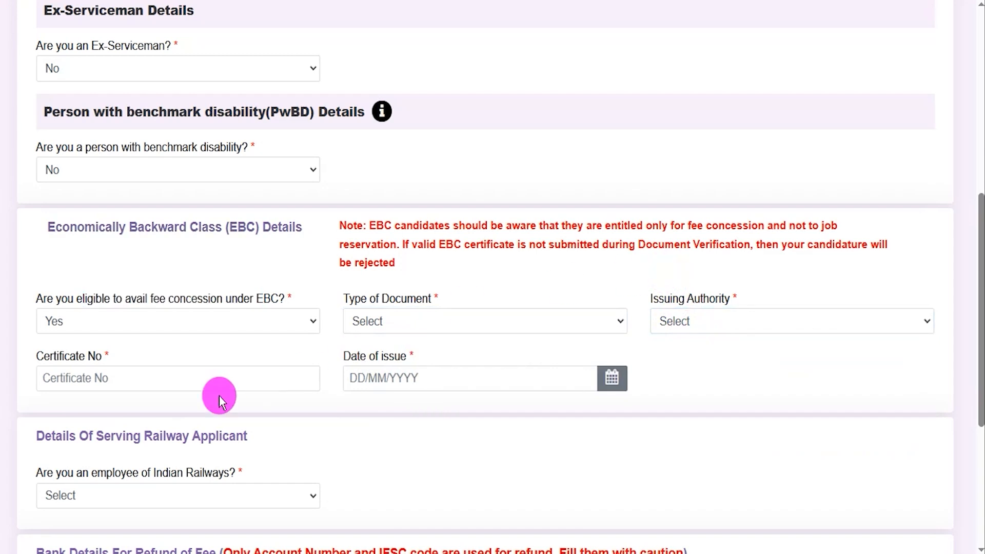
click(406, 379)
click(188, 323)
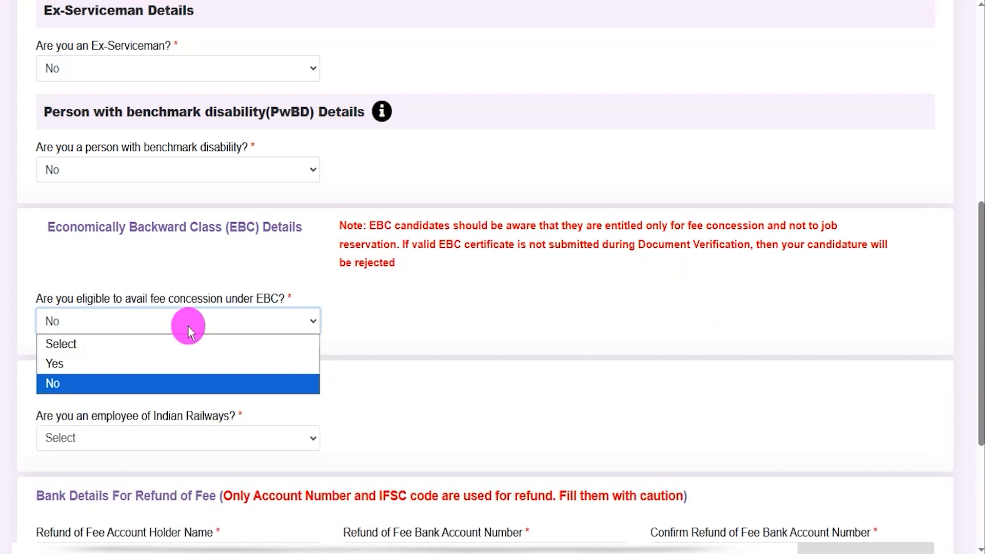
Confirm No as the answer for eligibility to the fee concession under EBC
click(71, 382)
click(383, 334)
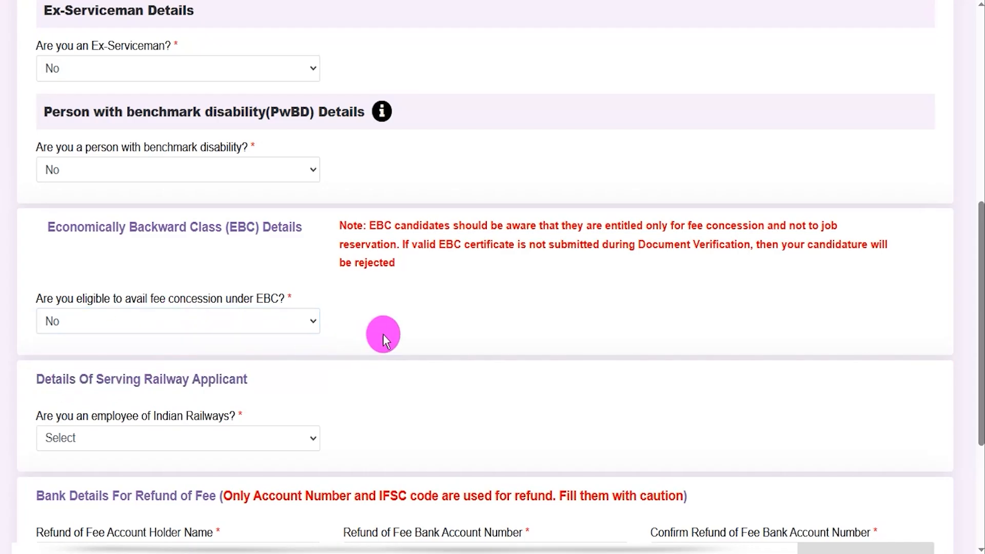
scroll(363, 412, up, 1)
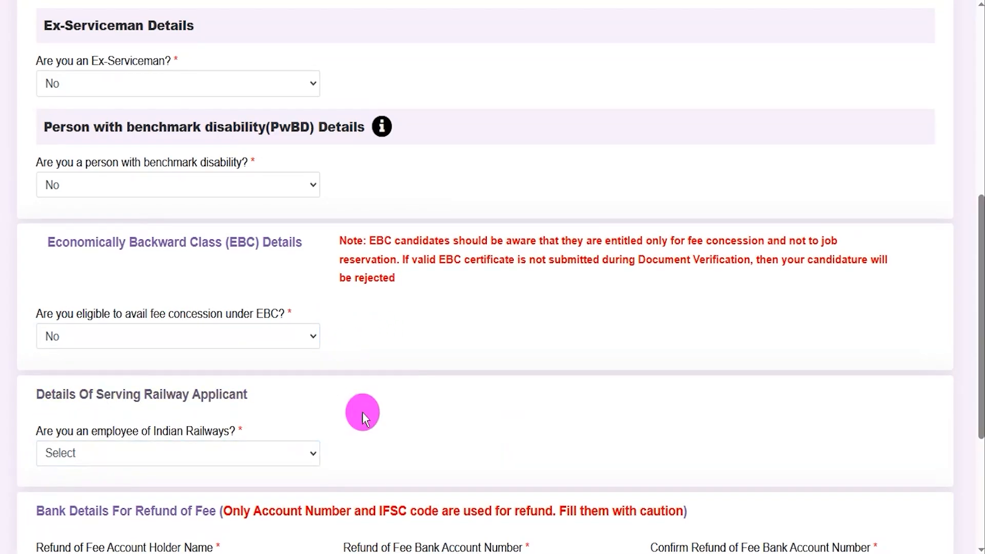
Answer Yes to being an employee of Indian Railways and check the NOC, category, place of working and Zone/PU/Unit fields
click(156, 454)
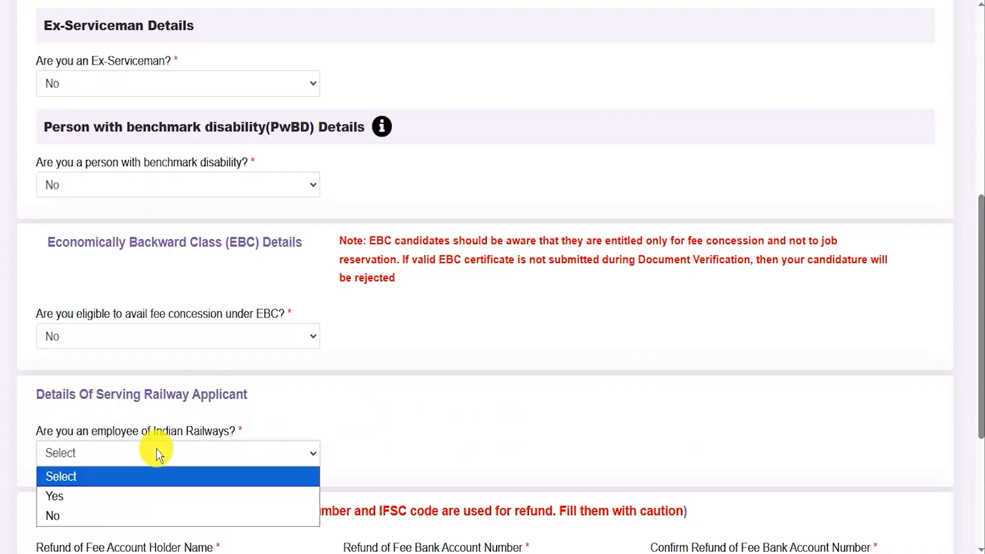
click(72, 496)
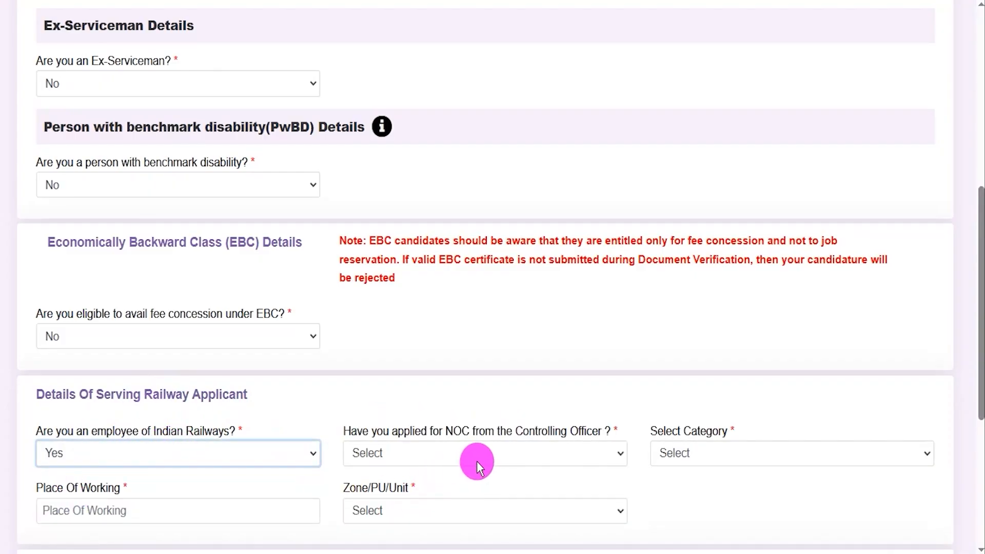
drag(502, 432, 439, 444)
click(416, 450)
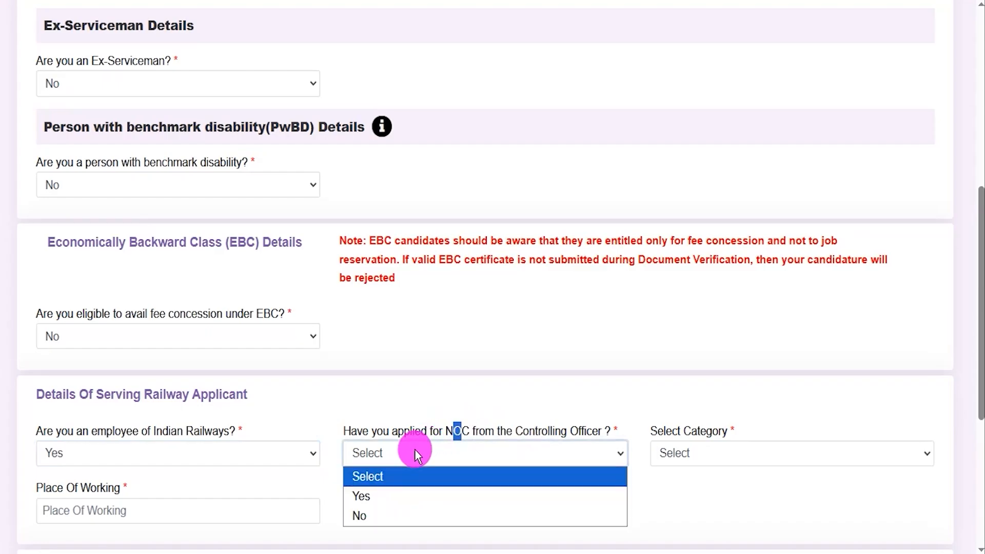
click(668, 456)
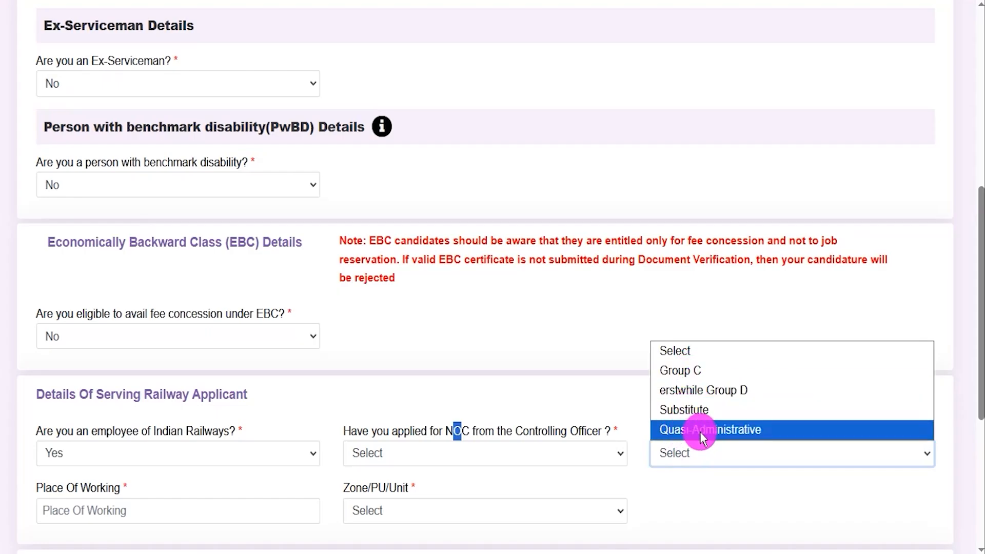
click(679, 493)
click(126, 511)
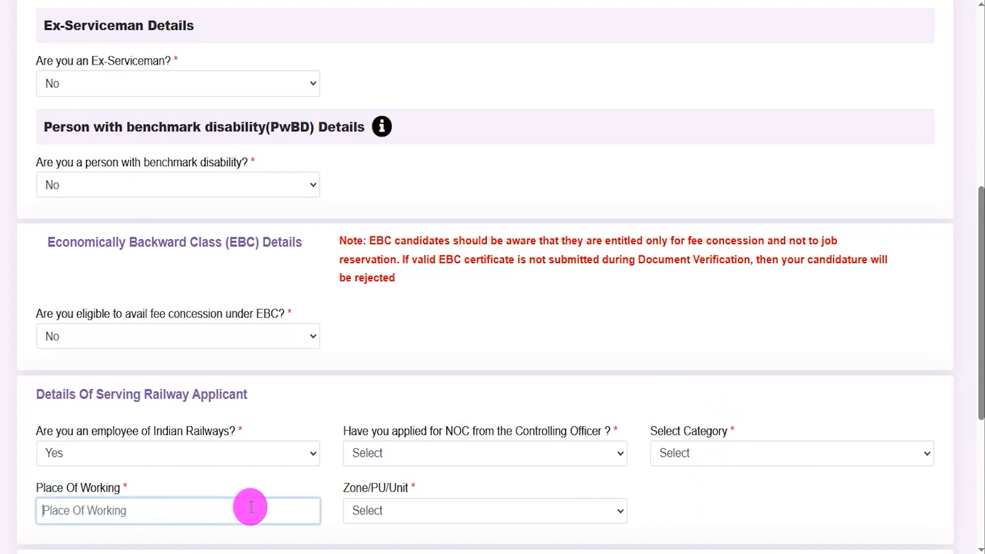
click(394, 507)
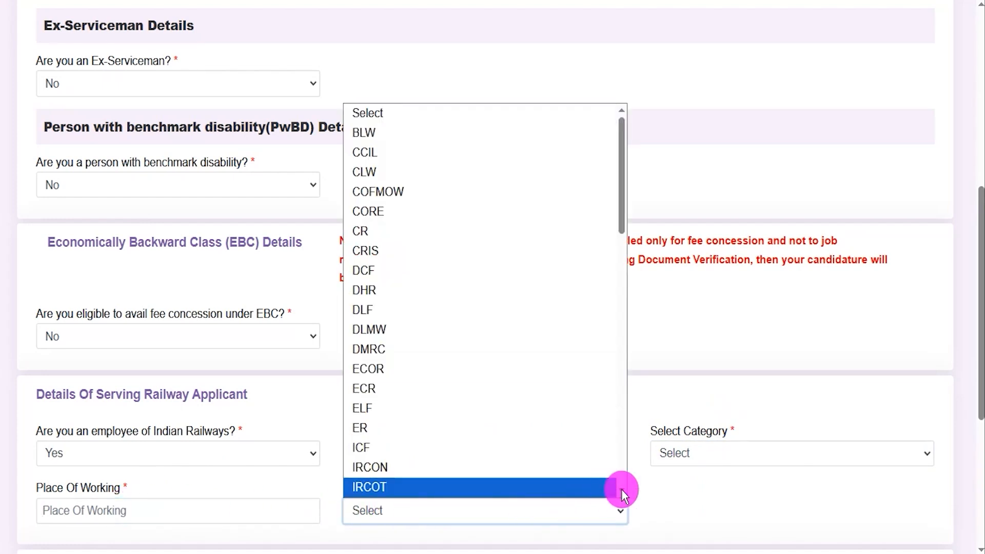
click(701, 507)
Set the Indian Railways employee answer to No under Details Of Serving Railway Applicant
click(261, 464)
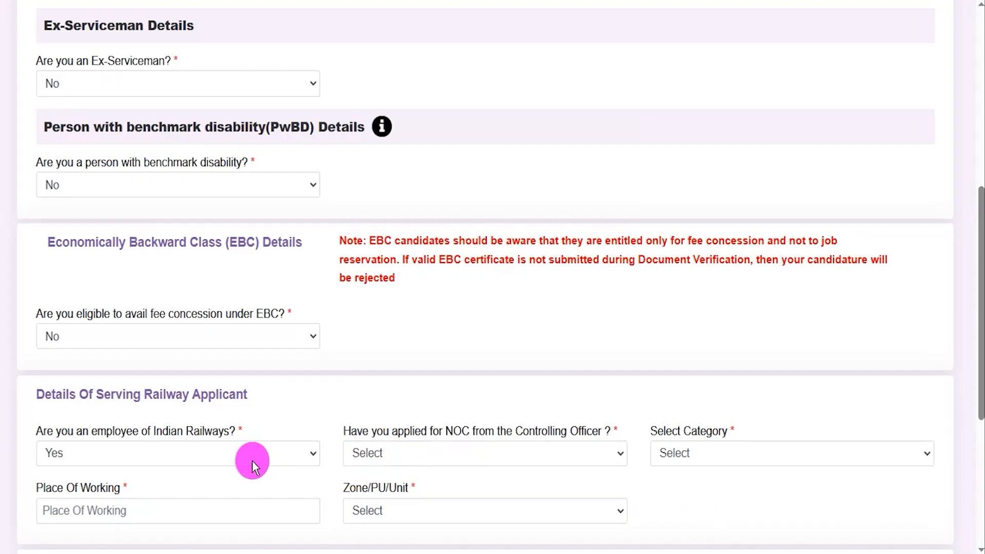
click(253, 464)
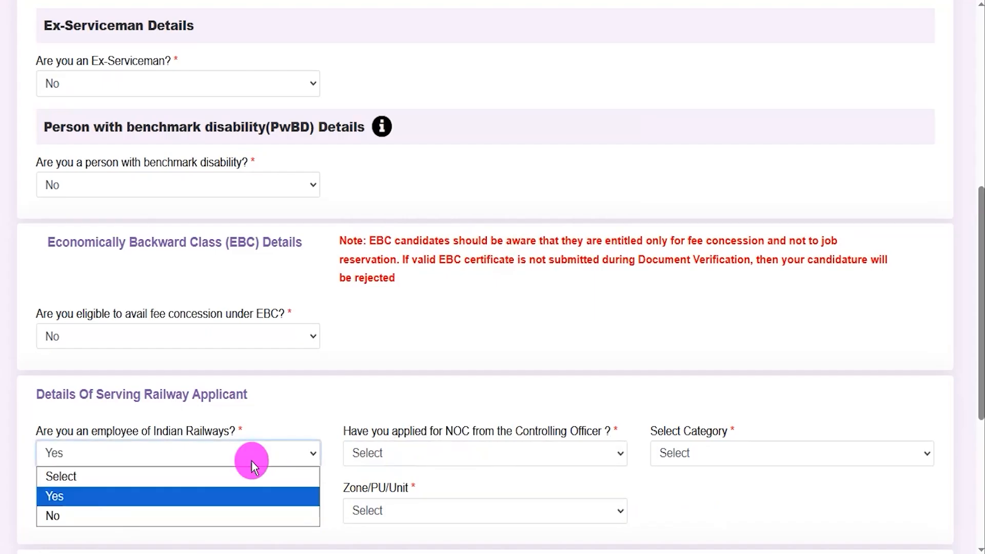
click(69, 513)
click(357, 456)
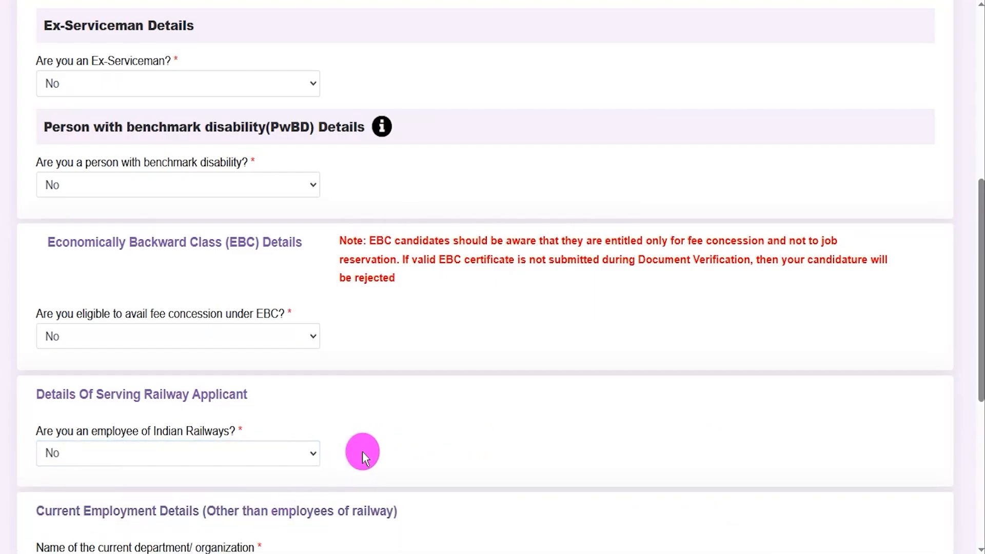
Set the name of the current department/organization to Not Applicable under Current Employment Details
scroll(426, 462, up, 1)
scroll(426, 462, down, 2)
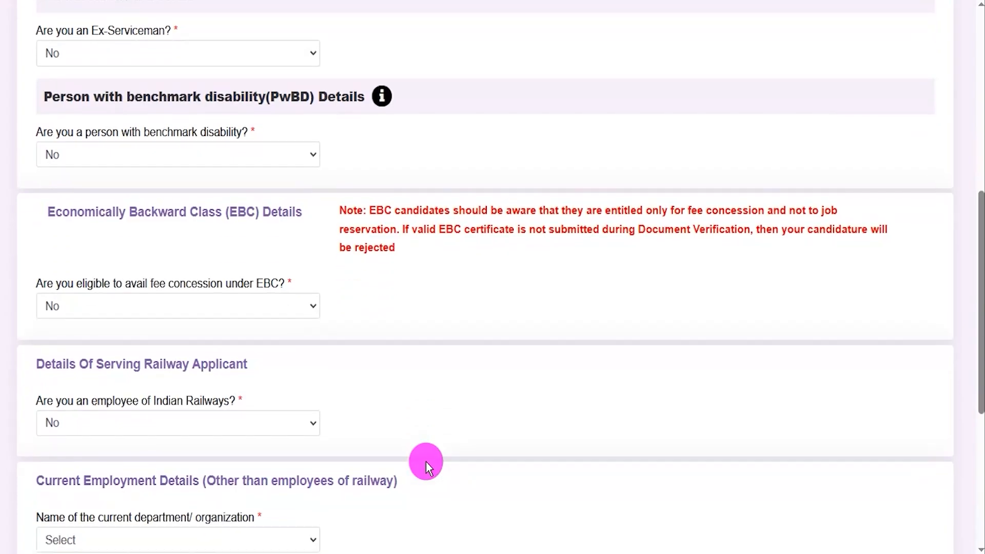
scroll(426, 461, down, 1)
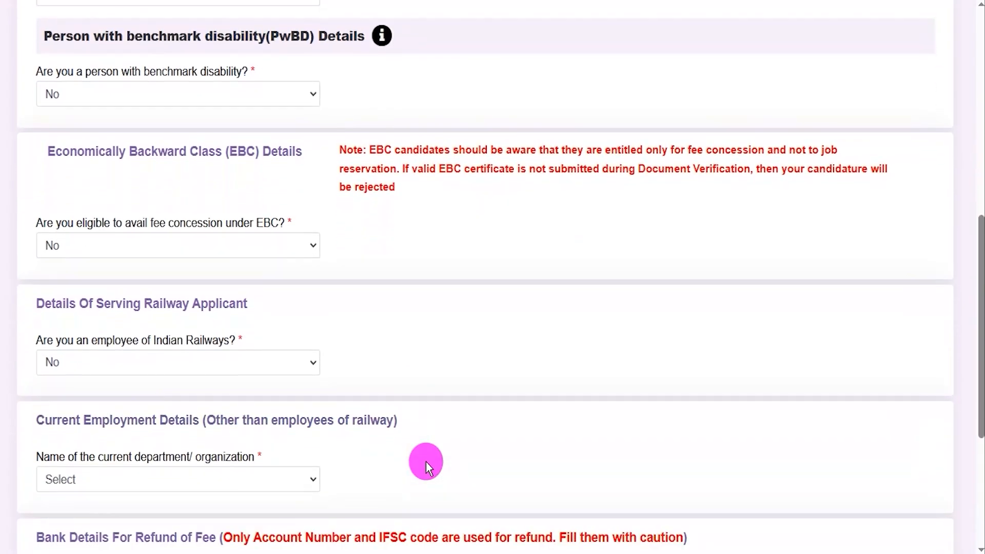
click(164, 480)
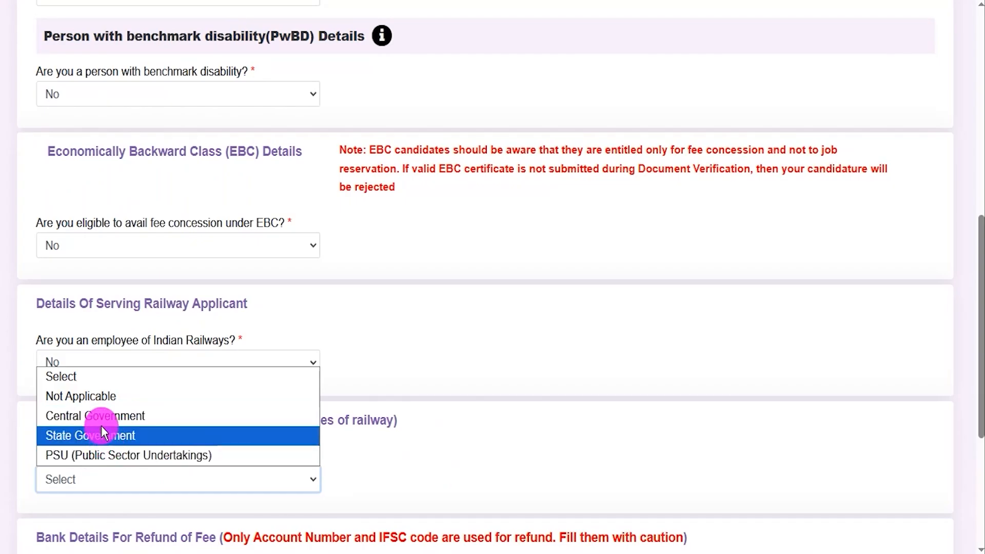
click(93, 398)
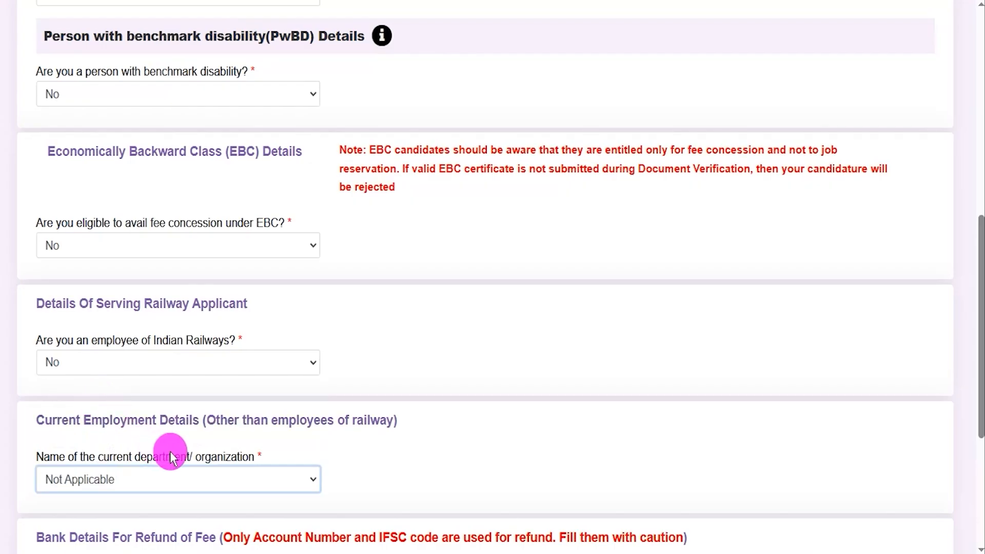
Choose Central Government as the current department, agree to the NOC notice and check the additional employment fields
click(266, 471)
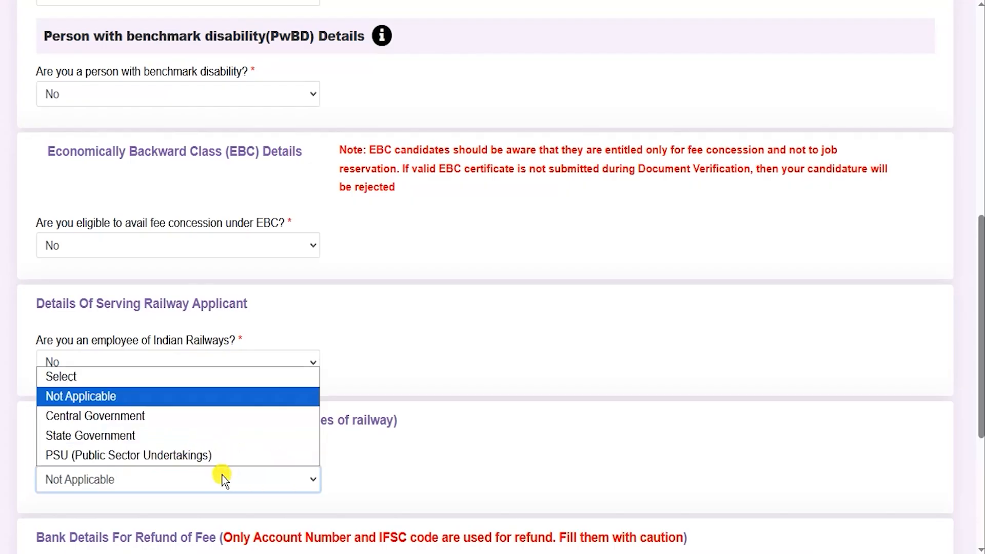
click(111, 422)
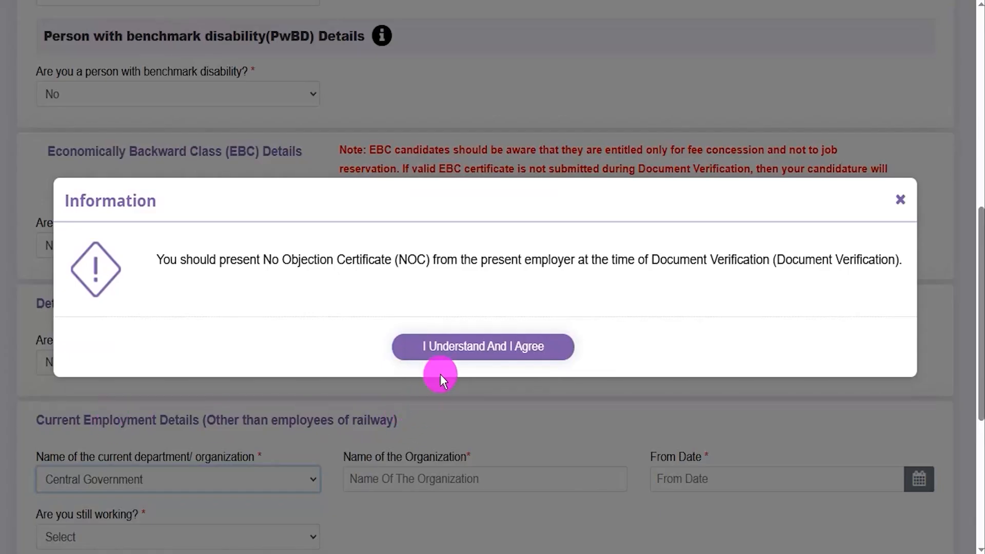
click(455, 349)
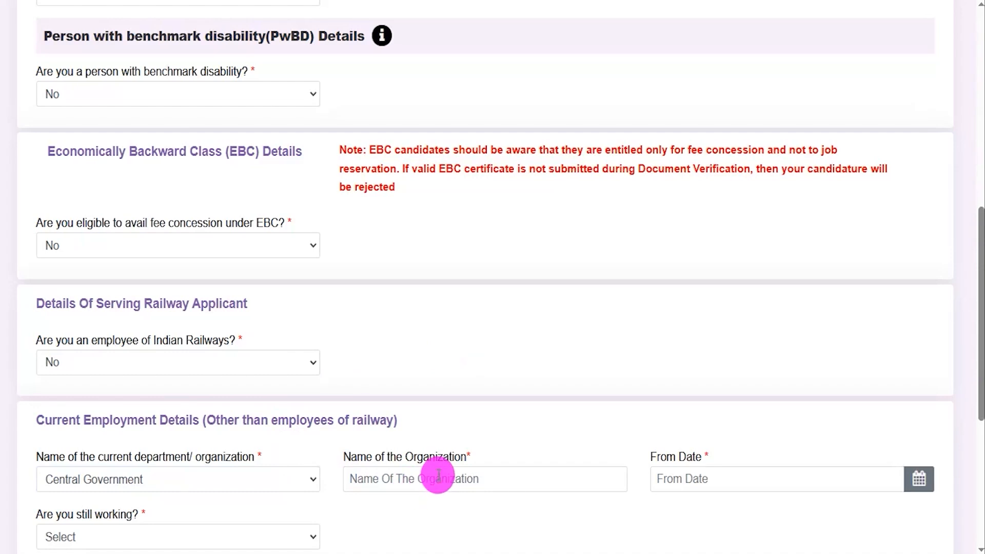
drag(395, 456, 442, 457)
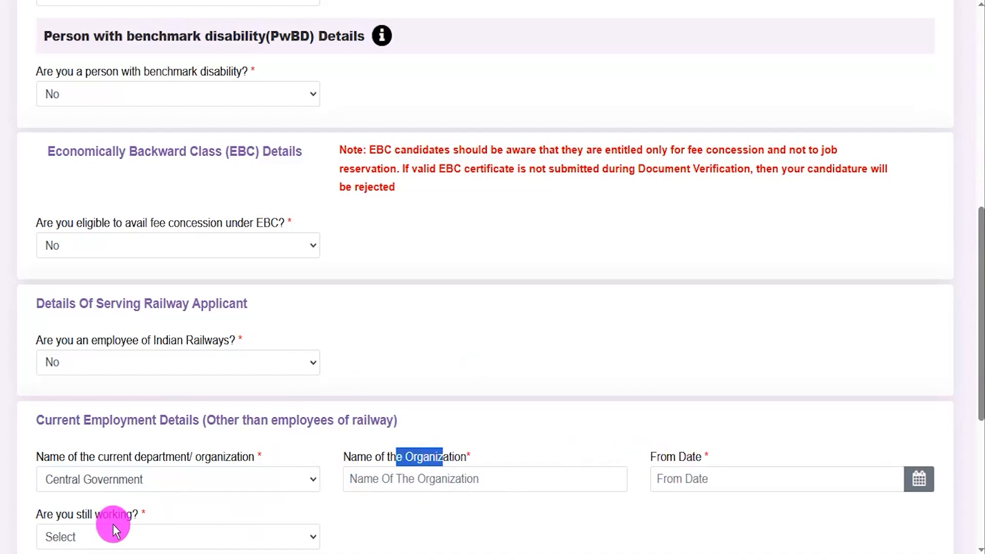
click(411, 519)
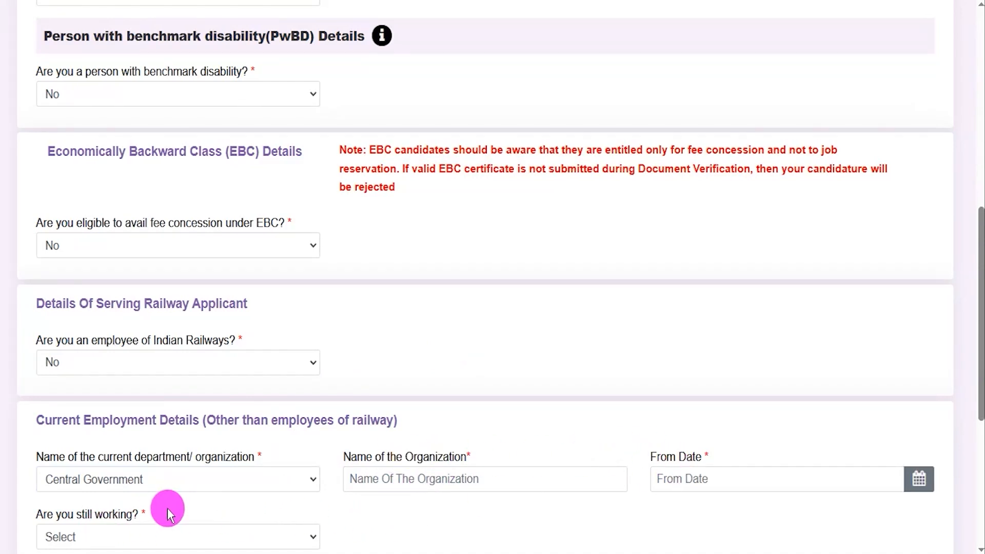
Set the current department/organization back to Not Applicable
click(144, 485)
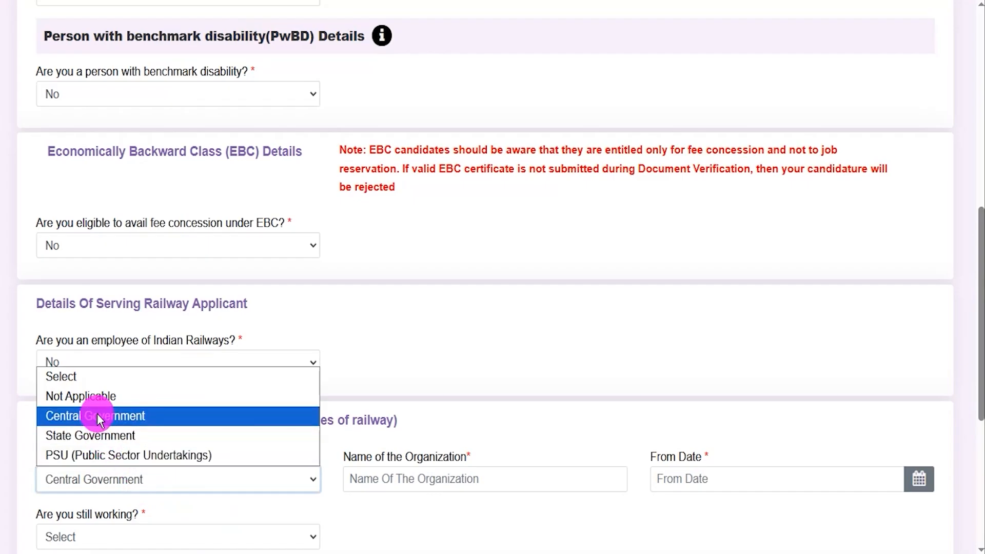
click(105, 398)
click(412, 464)
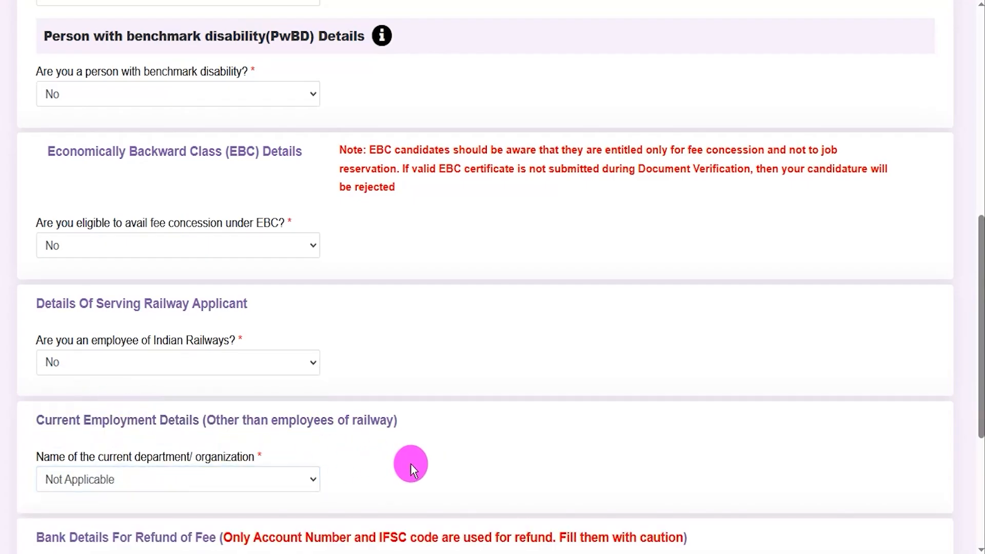
Review the bank details for refund of fee, covering account holder name, account number, IFSC code, bank name and address, and the Save and Next options
scroll(410, 463, down, 5)
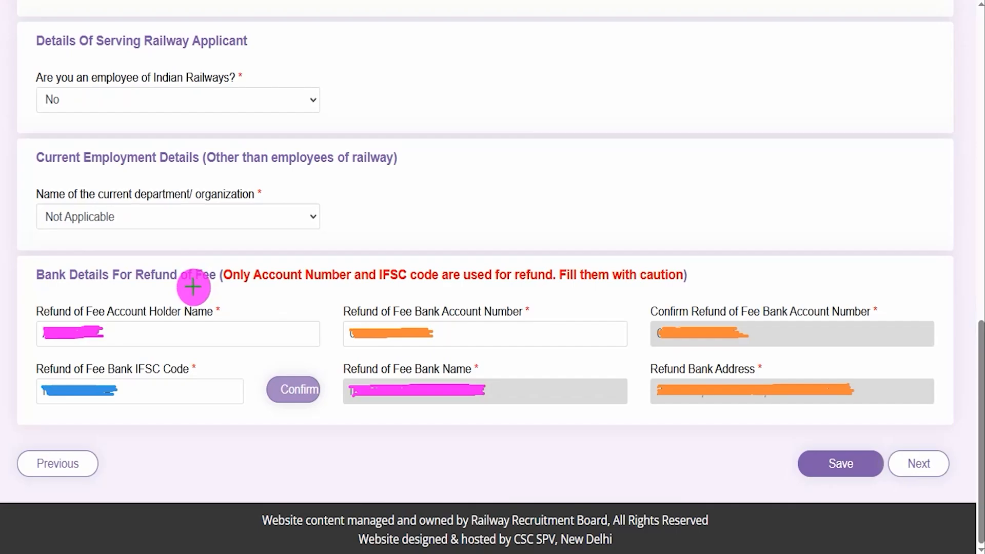
drag(193, 287, 236, 255)
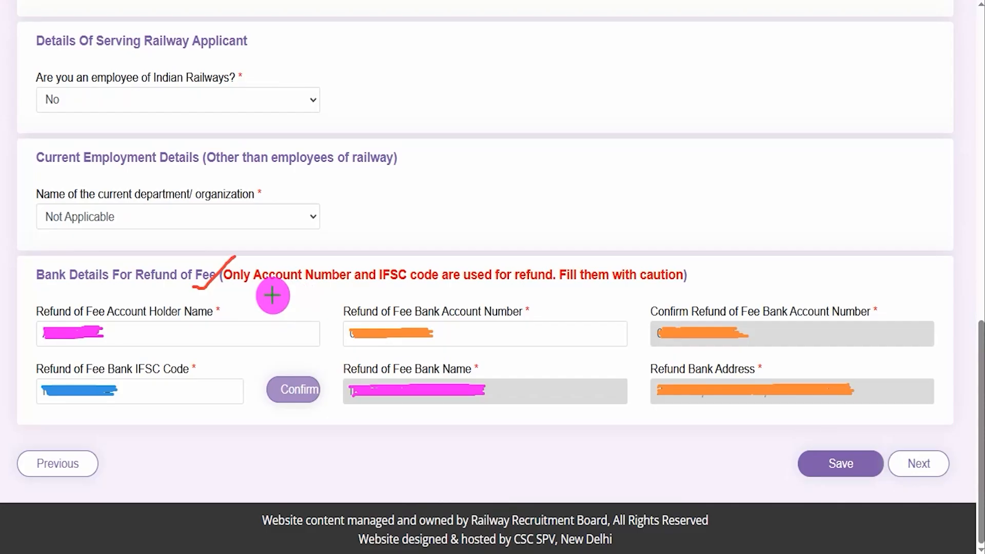
drag(272, 295, 303, 260)
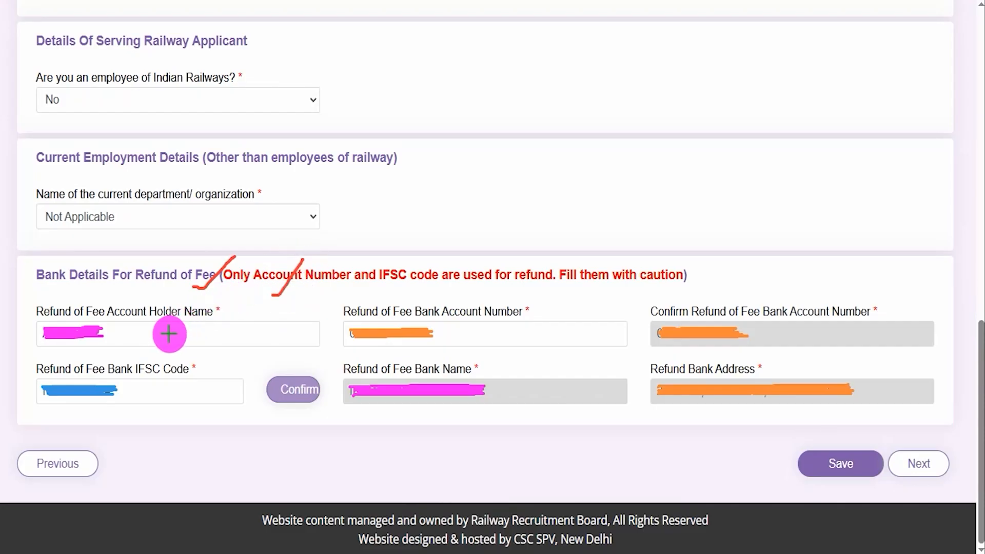
drag(165, 338, 195, 313)
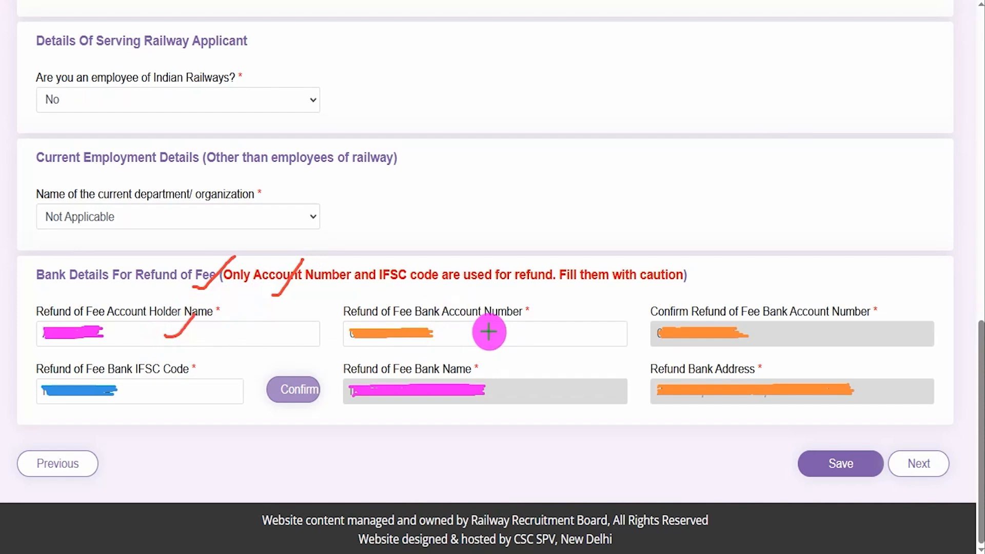
drag(511, 334, 557, 314)
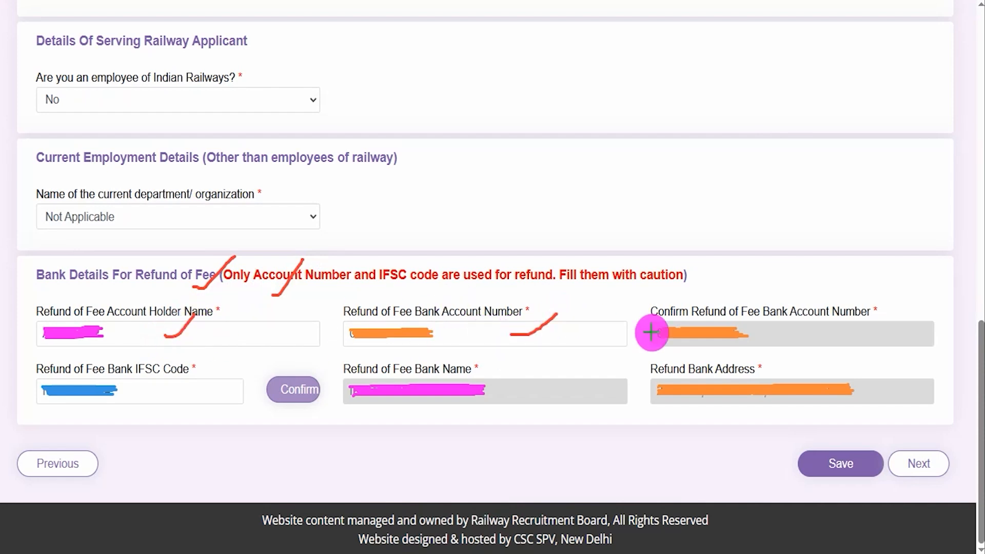
drag(804, 335, 854, 309)
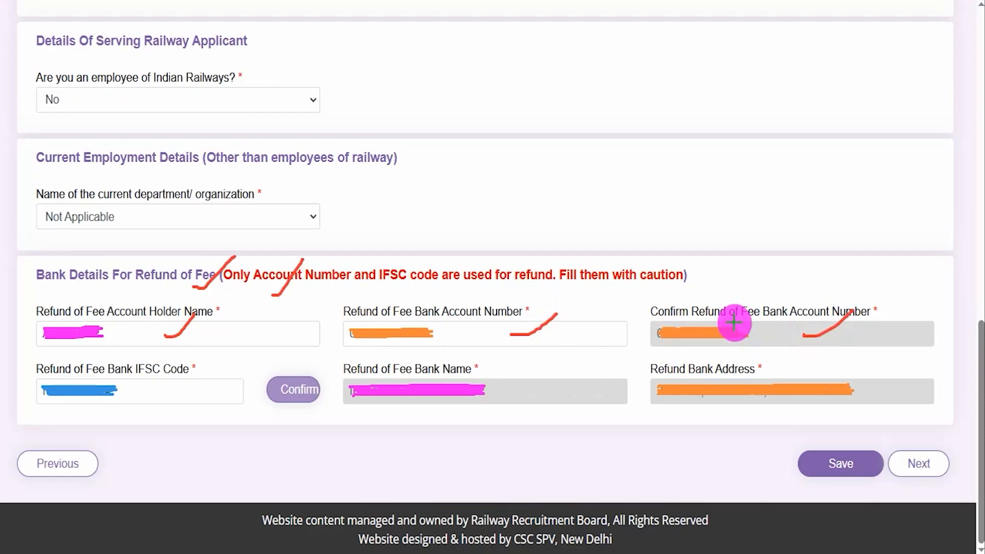
drag(205, 394, 236, 365)
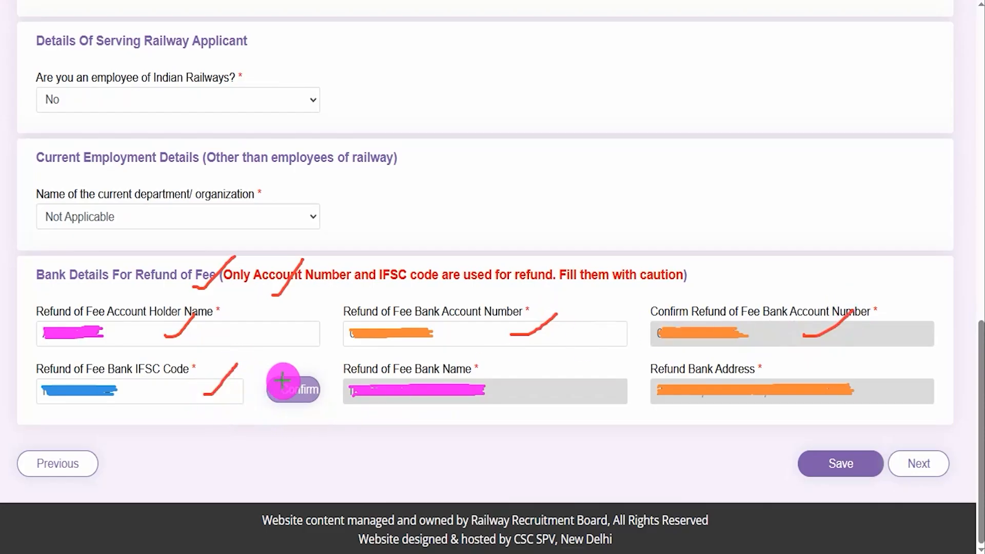
drag(308, 381, 329, 363)
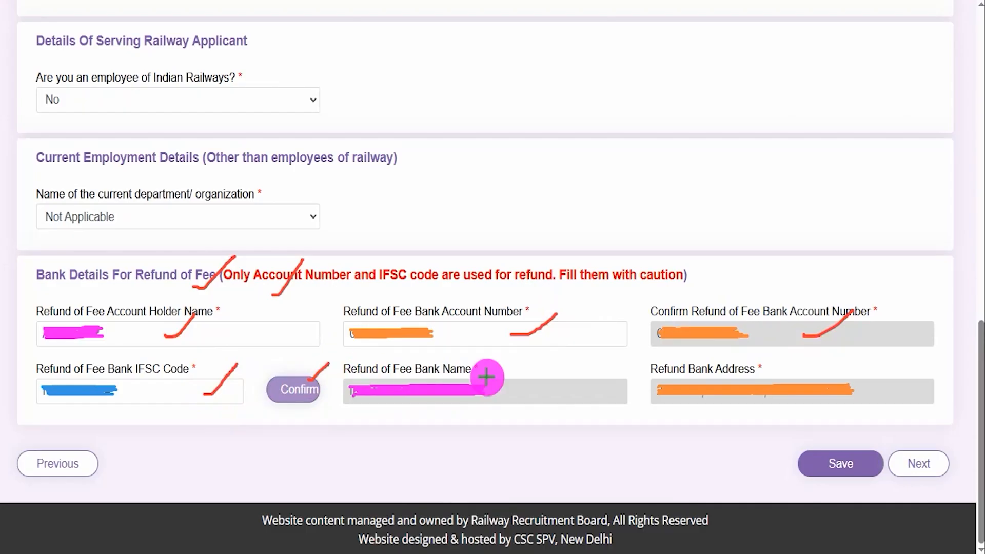
drag(512, 386, 541, 372)
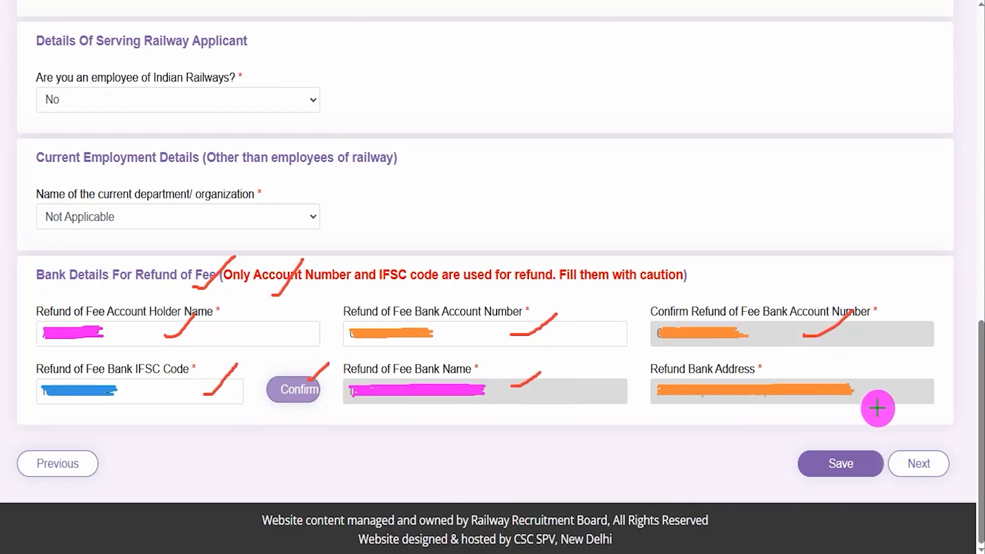
drag(873, 386, 906, 366)
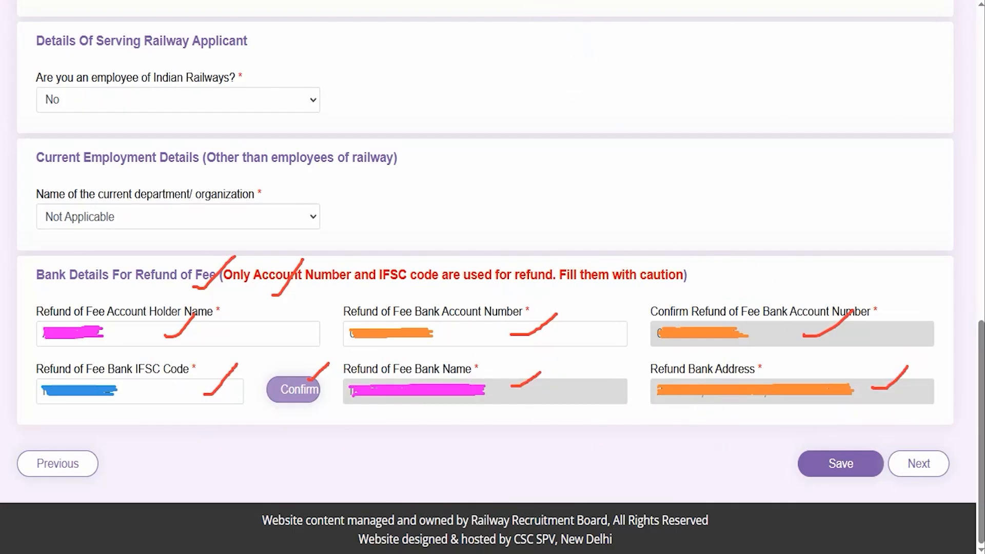
drag(561, 468, 775, 466)
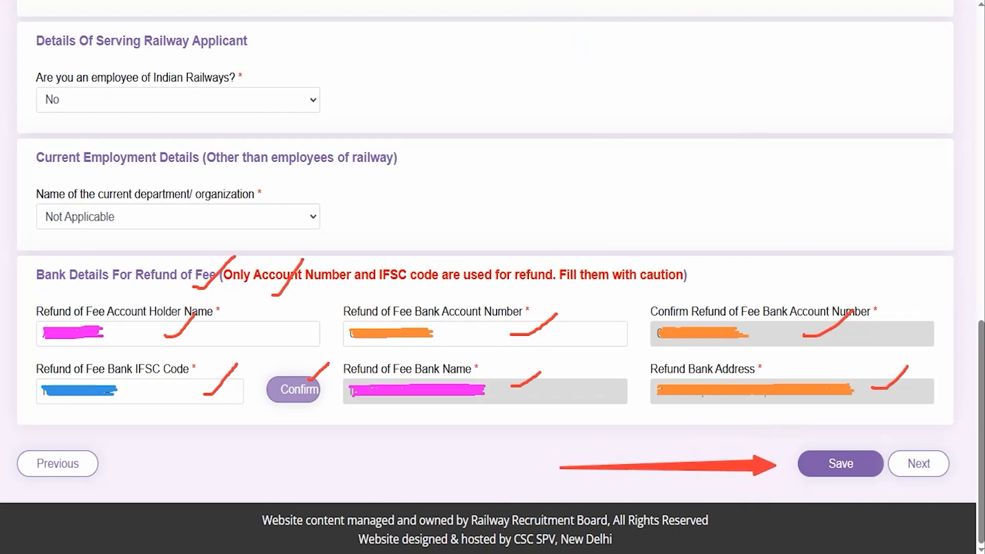
drag(959, 270, 949, 354)
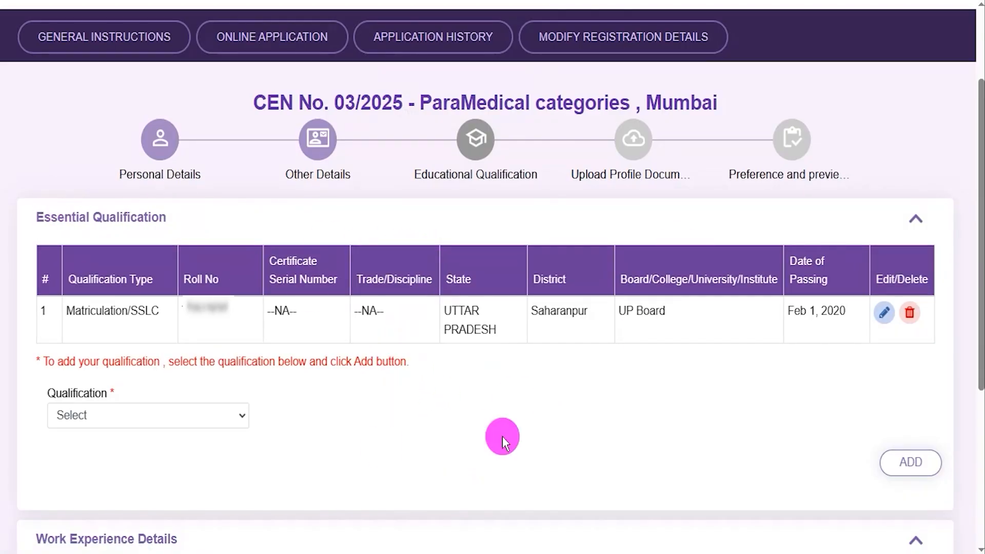
drag(66, 311, 153, 314)
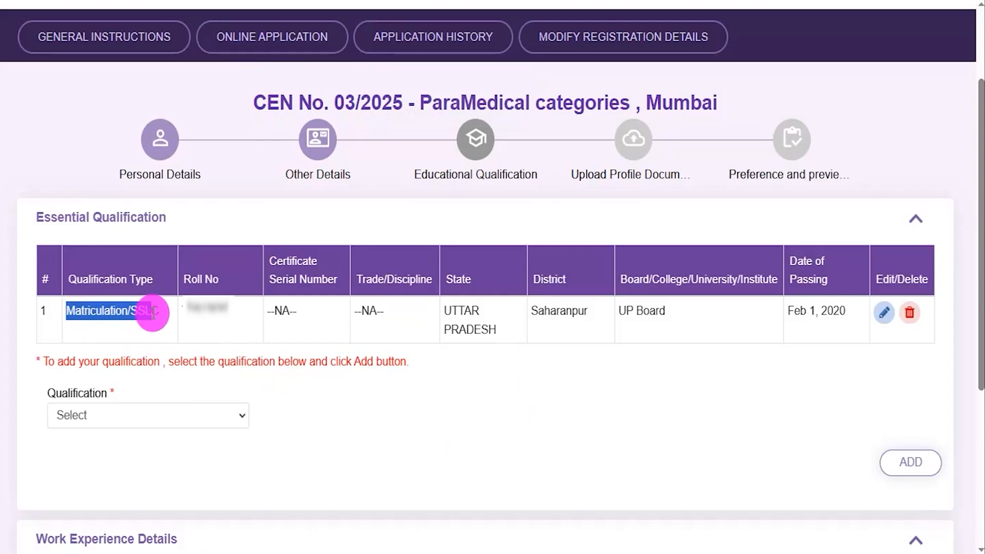
click(881, 314)
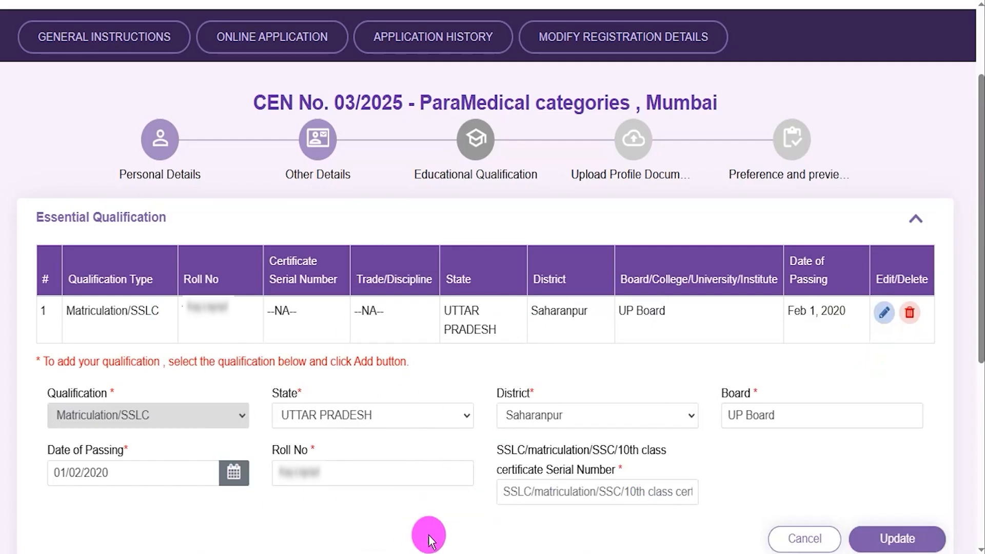
click(323, 419)
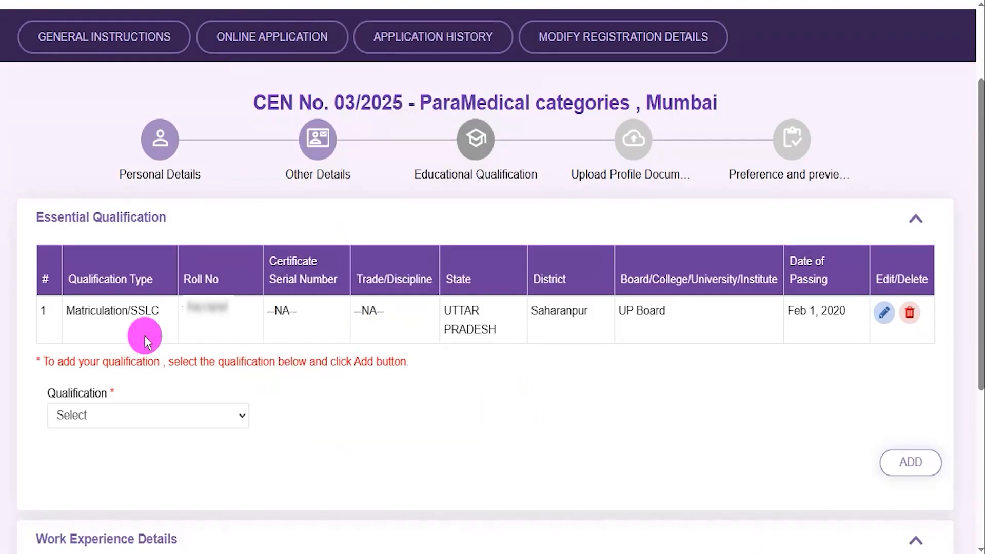
Open the Matriculation/SSLC qualification for editing and check its state, district, board, date of passing and roll number fields
drag(67, 311, 153, 313)
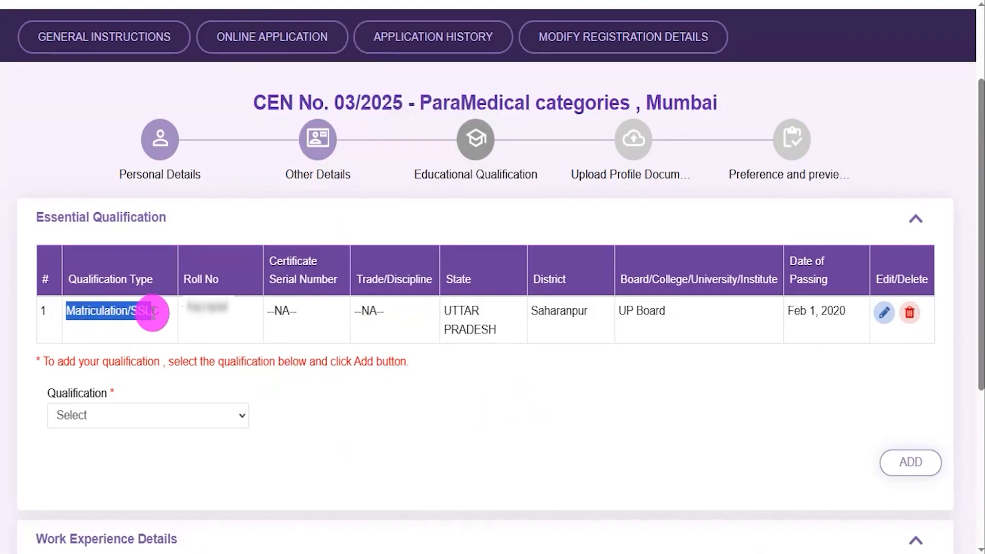
click(881, 324)
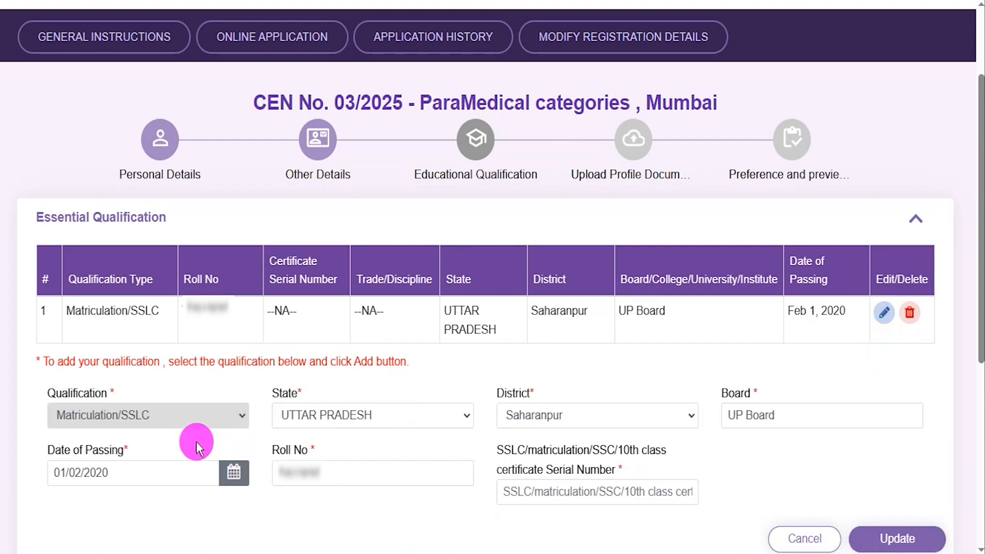
click(332, 424)
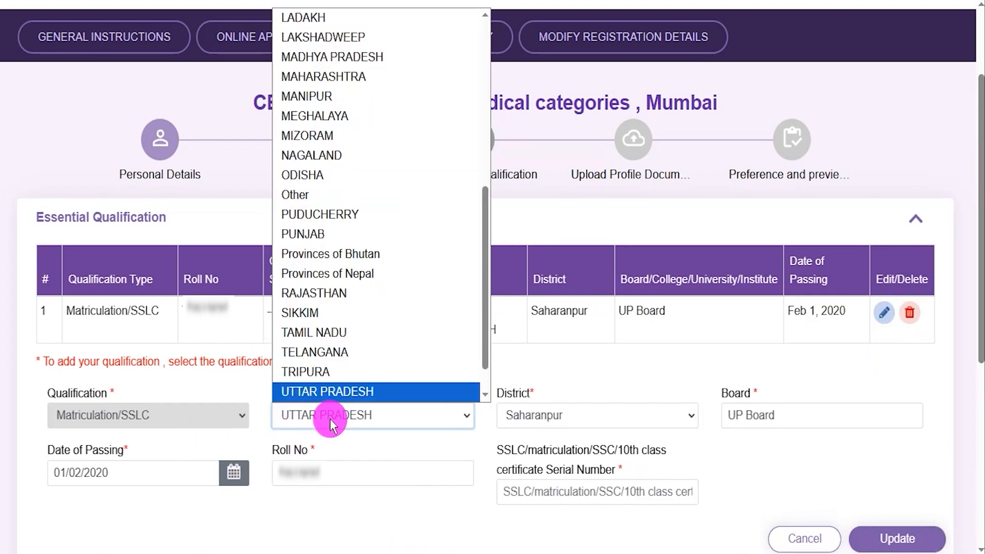
click(331, 424)
click(572, 418)
click(740, 420)
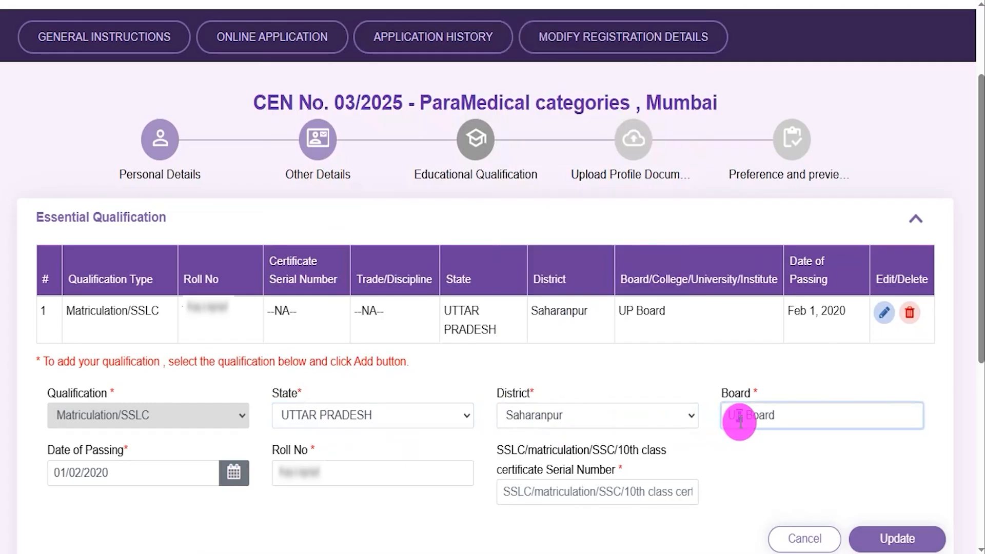
click(168, 476)
click(302, 501)
click(329, 475)
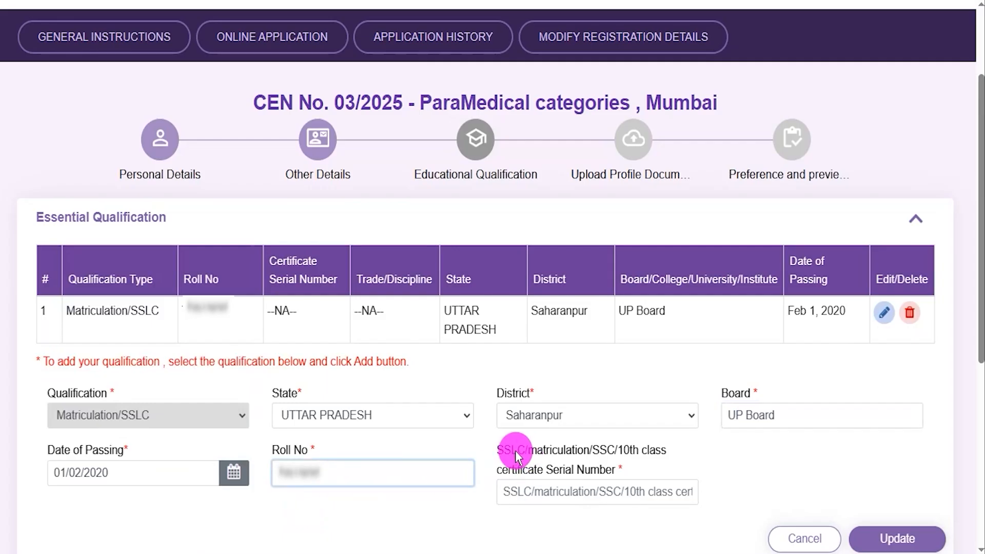
Enter the 10th class certificate serial number and update the Matriculation/SSLC qualification
click(556, 493)
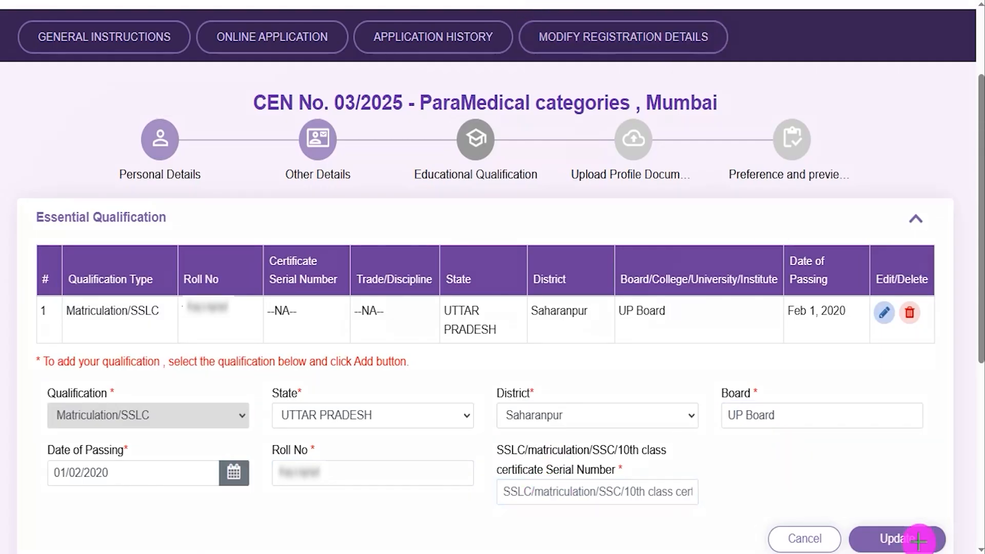
drag(872, 436, 895, 518)
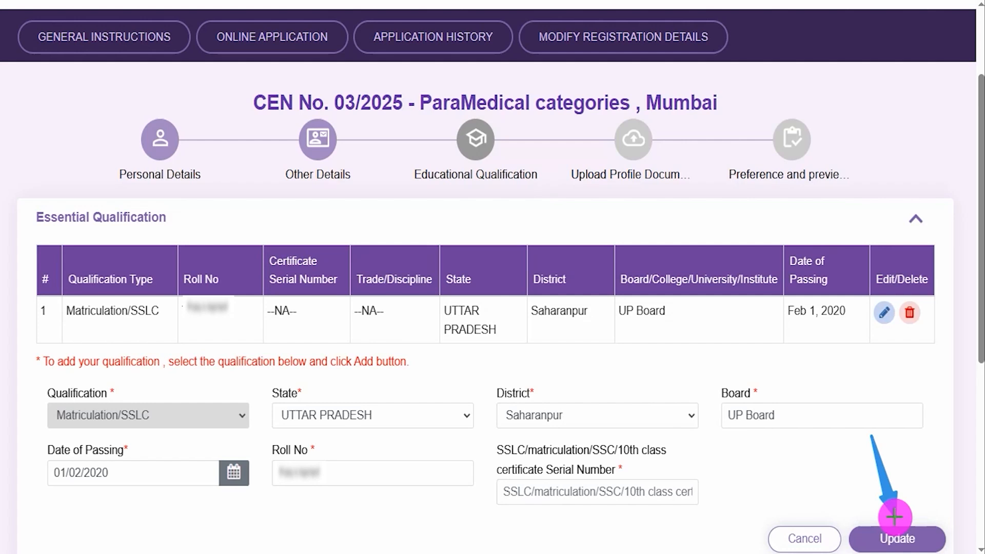
click(894, 517)
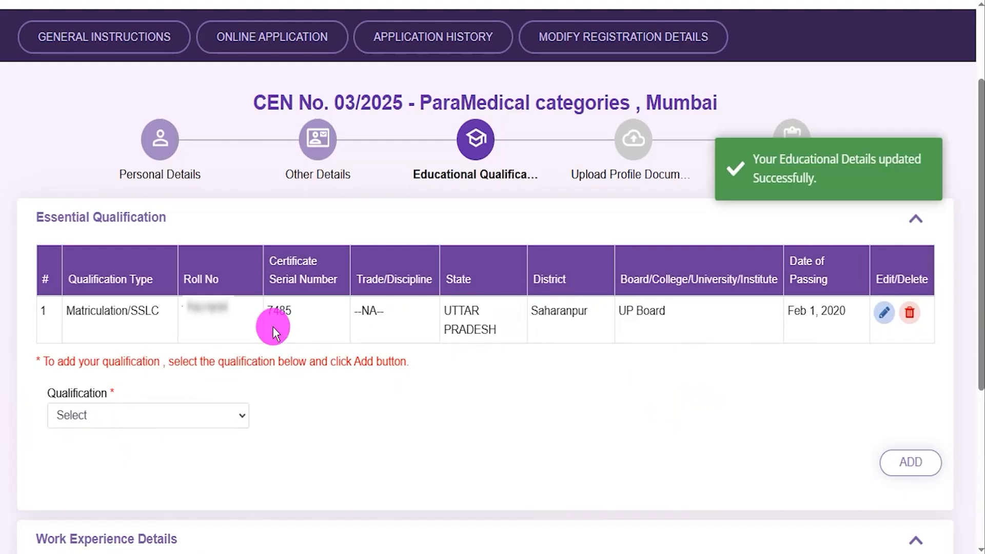
drag(96, 311, 168, 314)
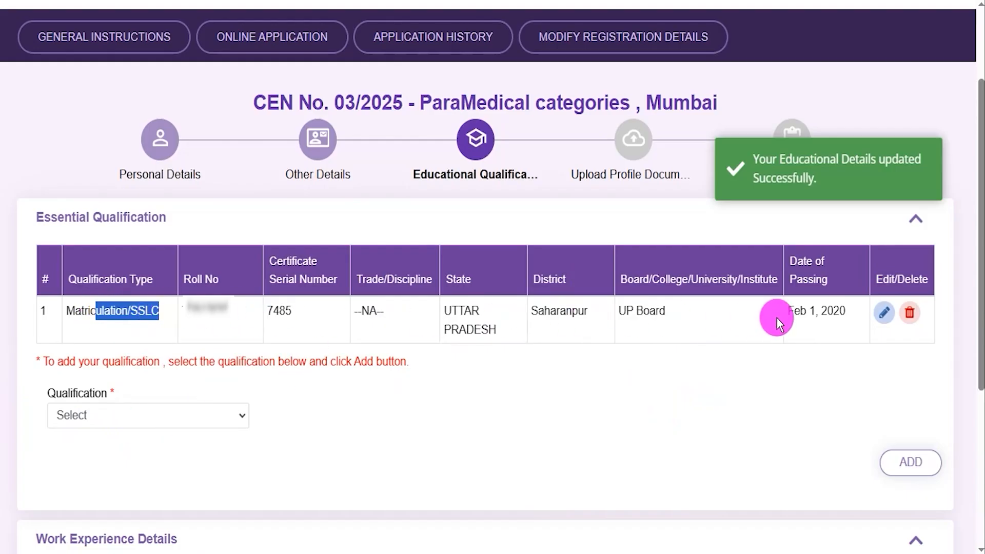
Choose 10+2 or its equivalent as the next essential qualification to add
click(99, 418)
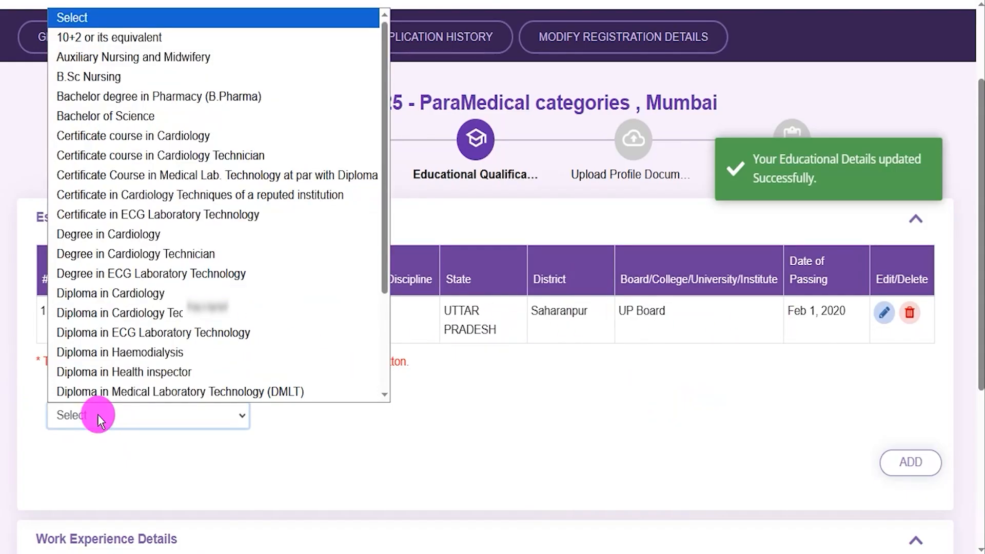
click(133, 38)
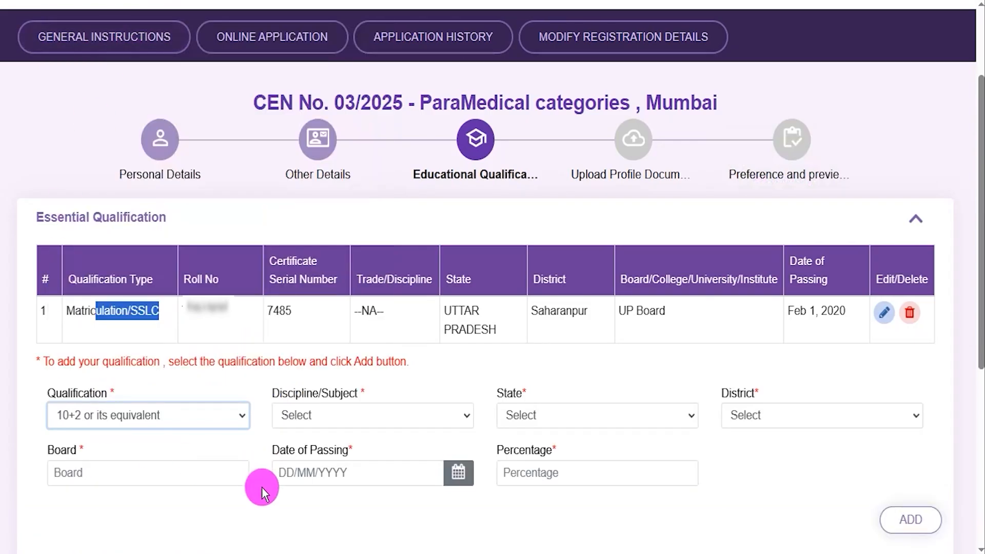
click(227, 473)
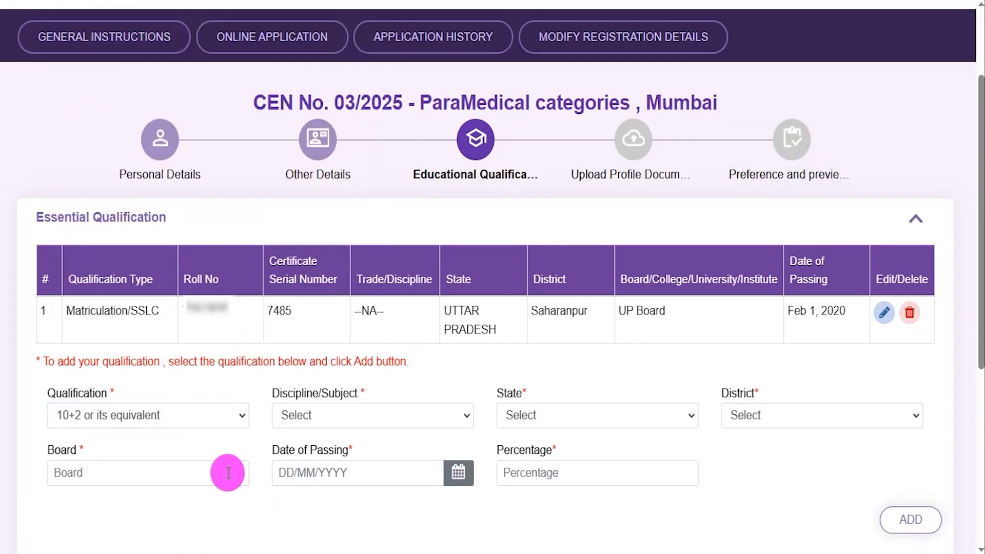
Check the 10+2 entry's discipline/subject choices, state, district, board, date of passing and percentage fields, and the option to add it
click(320, 415)
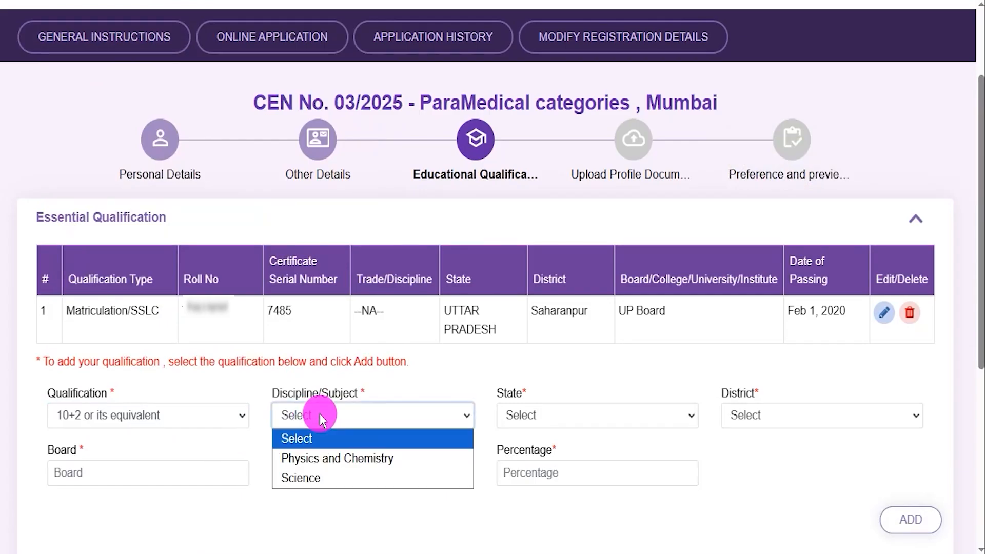
click(316, 459)
click(574, 414)
click(787, 411)
click(105, 475)
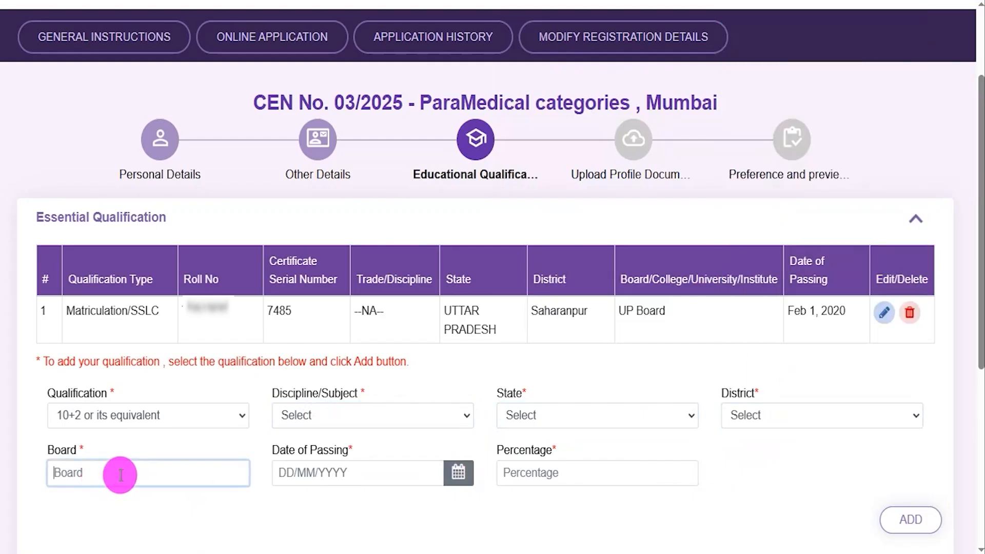
click(374, 472)
click(521, 472)
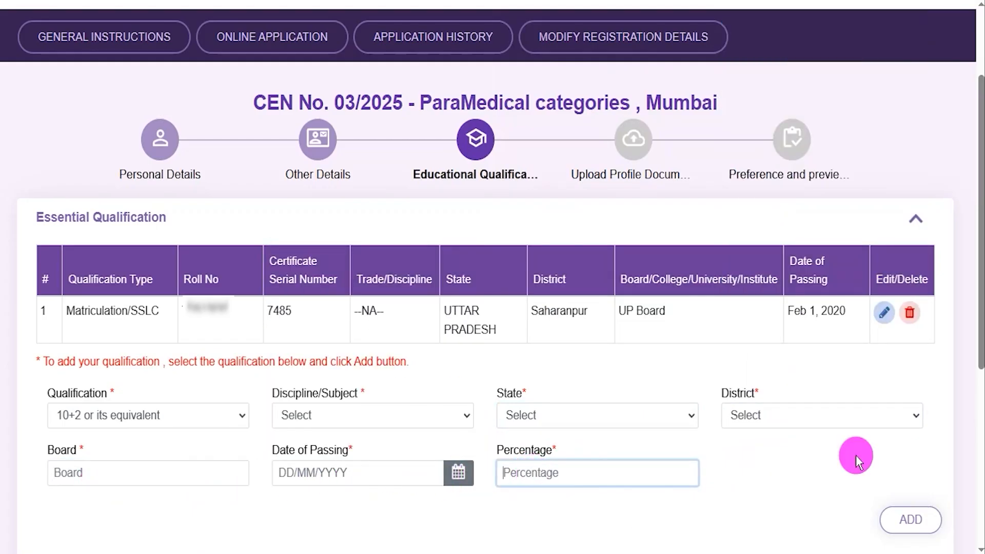
click(592, 1)
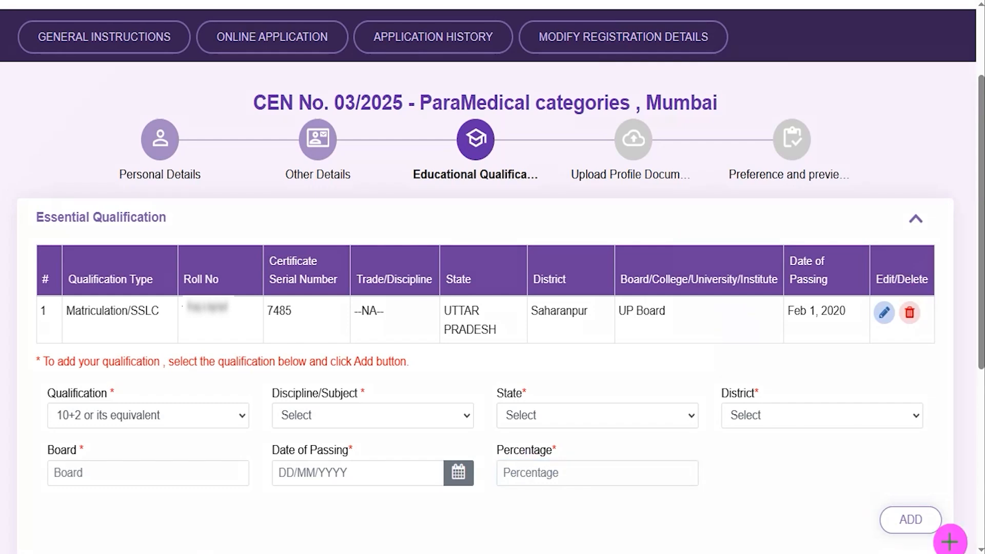
drag(749, 452, 873, 514)
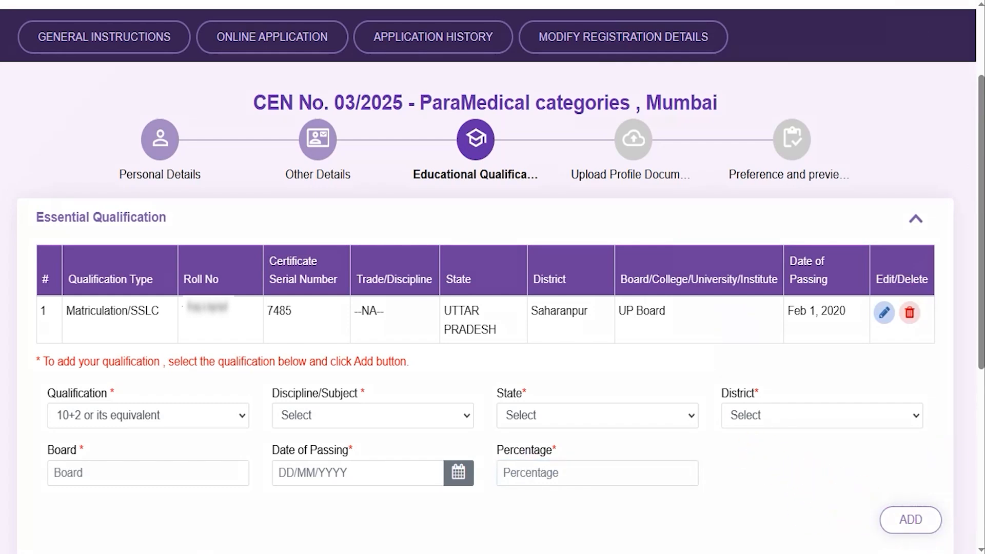
Look through the full list of essential qualifications that can be added, from start to end
click(188, 416)
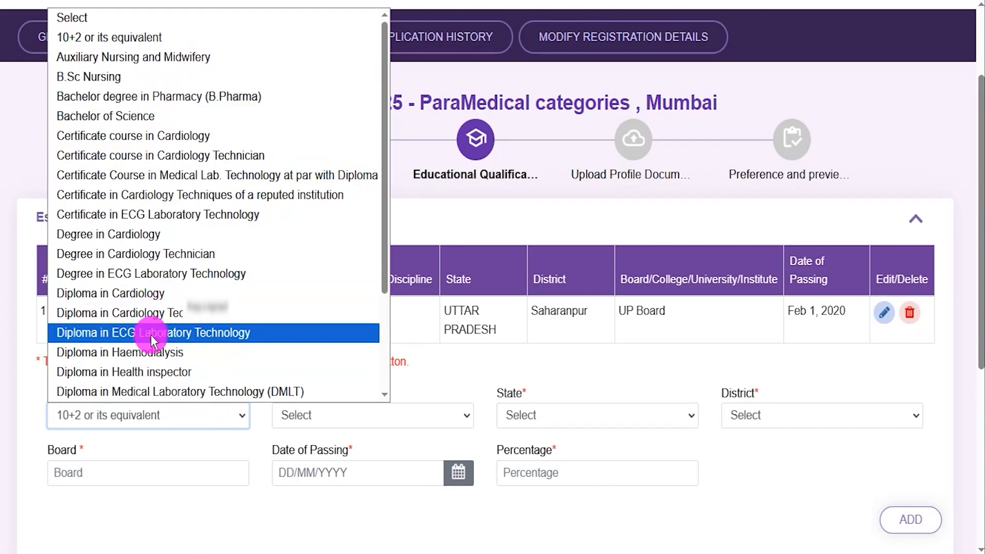
scroll(176, 336, down, 3)
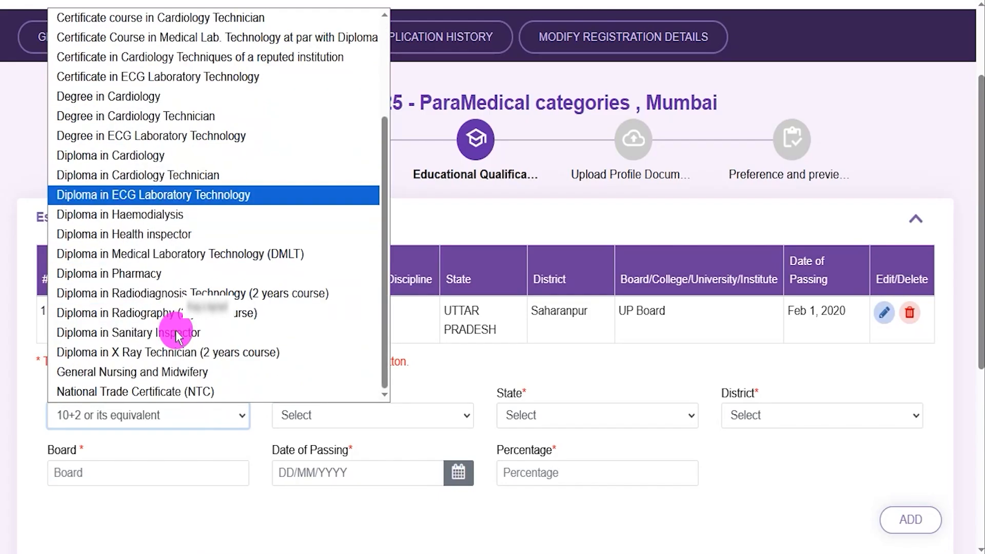
scroll(177, 336, up, 3)
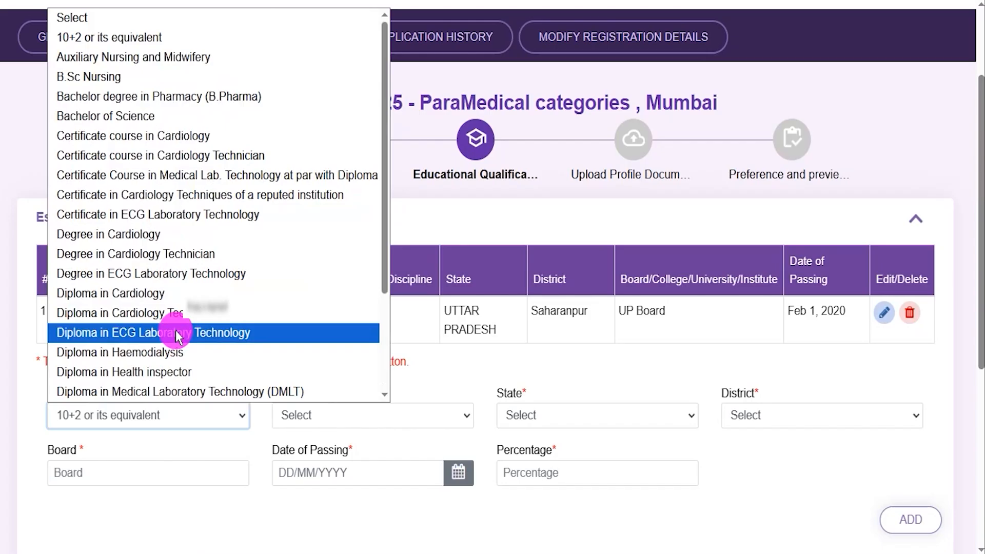
click(534, 507)
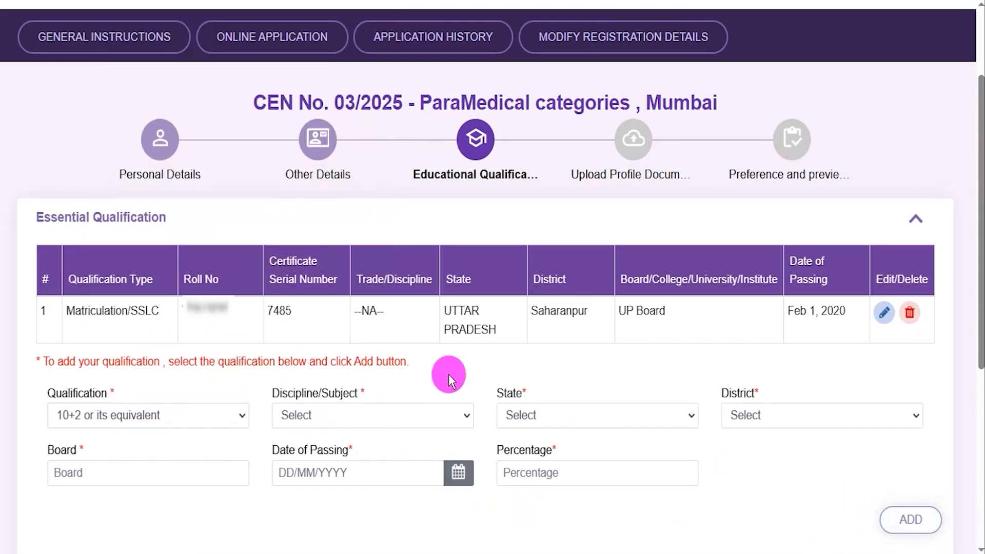
Set the nature of experience to In-house Training / Experience in Haemodialysis work in a reputed institution under Work Experience Details
scroll(694, 528, down, 5)
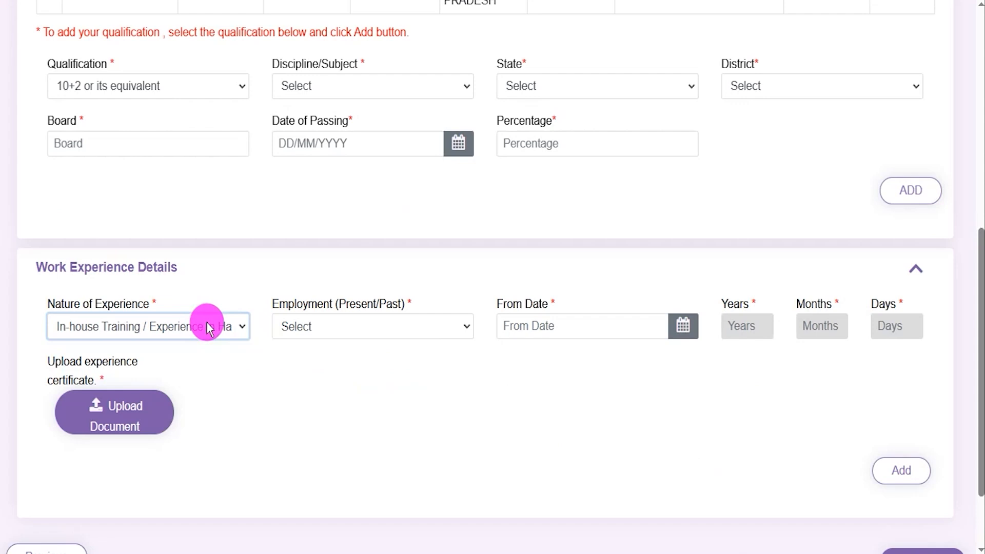
click(157, 329)
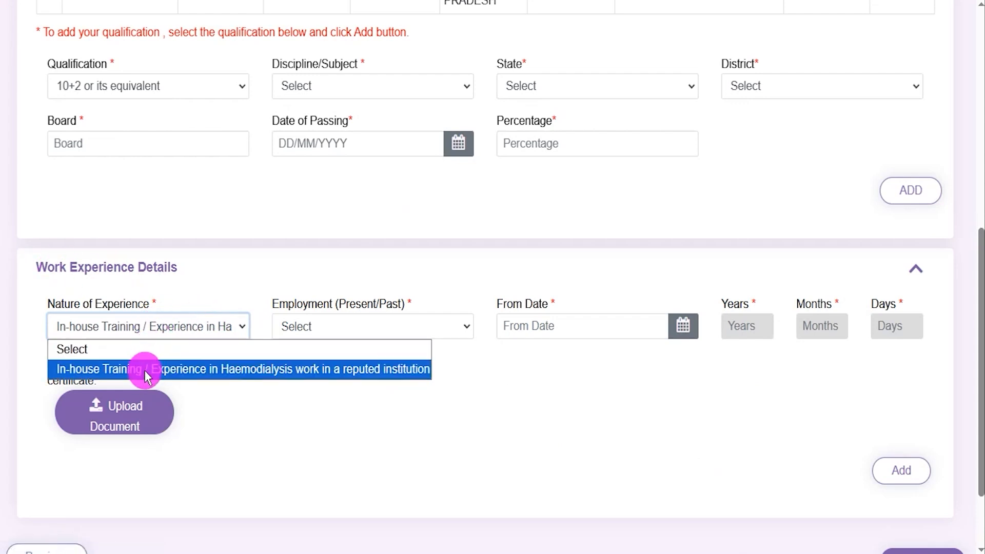
click(130, 345)
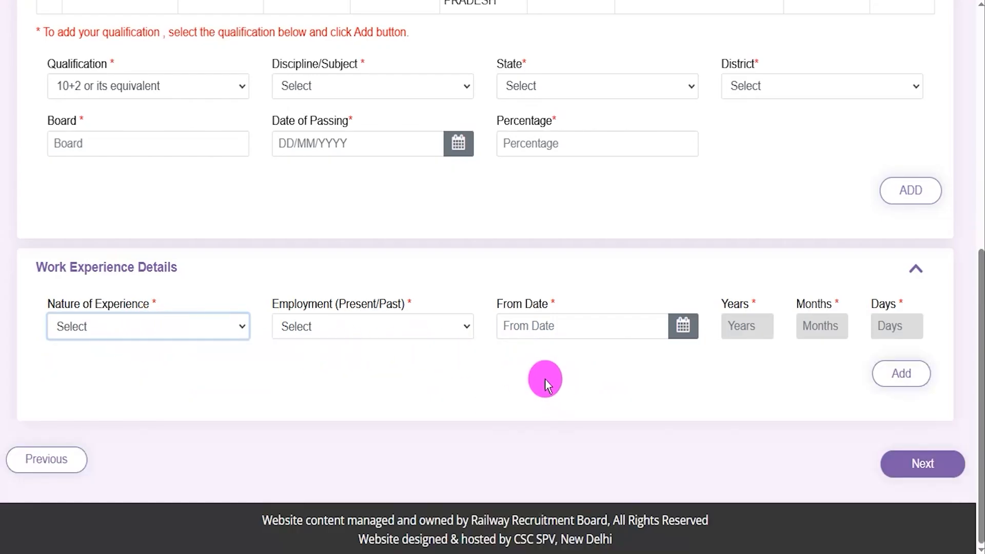
click(236, 334)
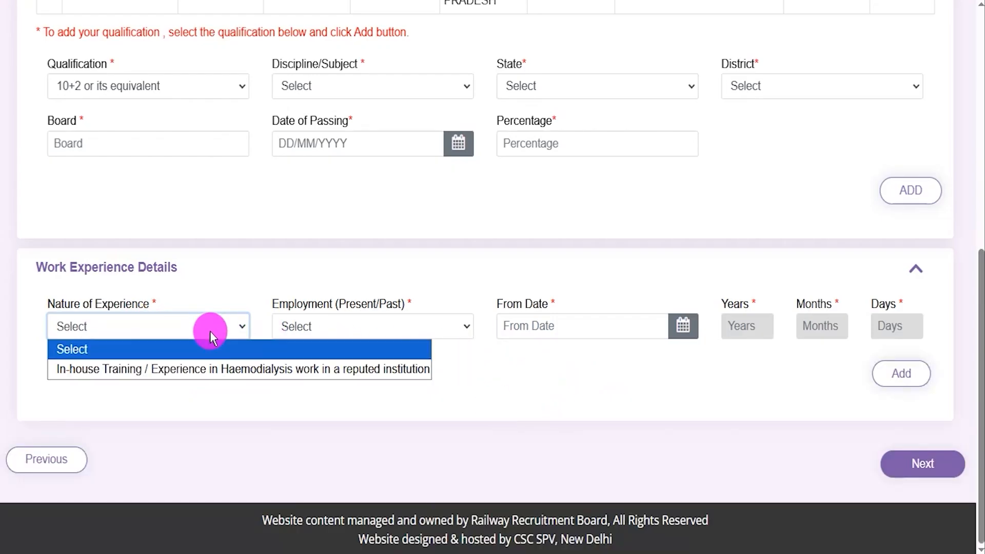
click(203, 368)
Set the employment status to Past and check the From Date and To Date fields
click(367, 334)
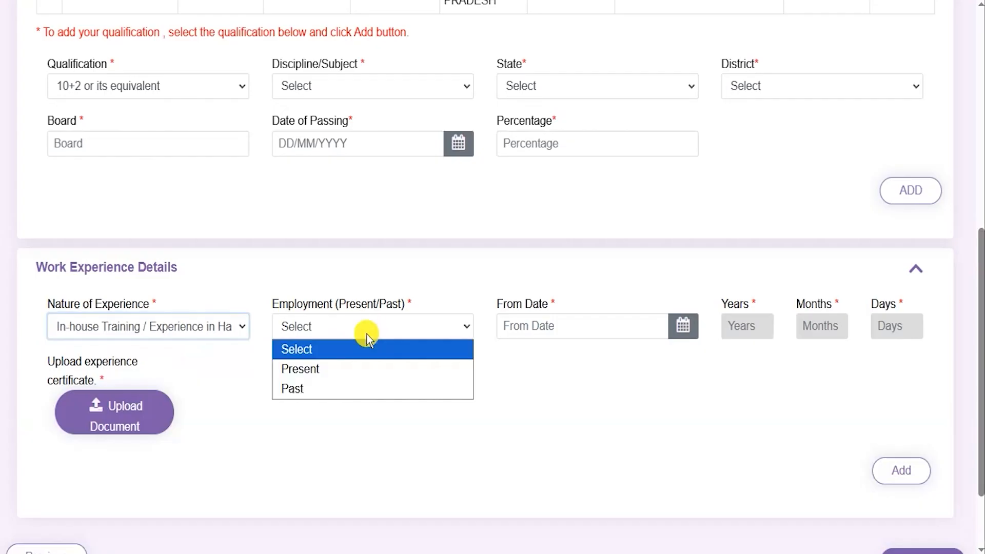
click(318, 388)
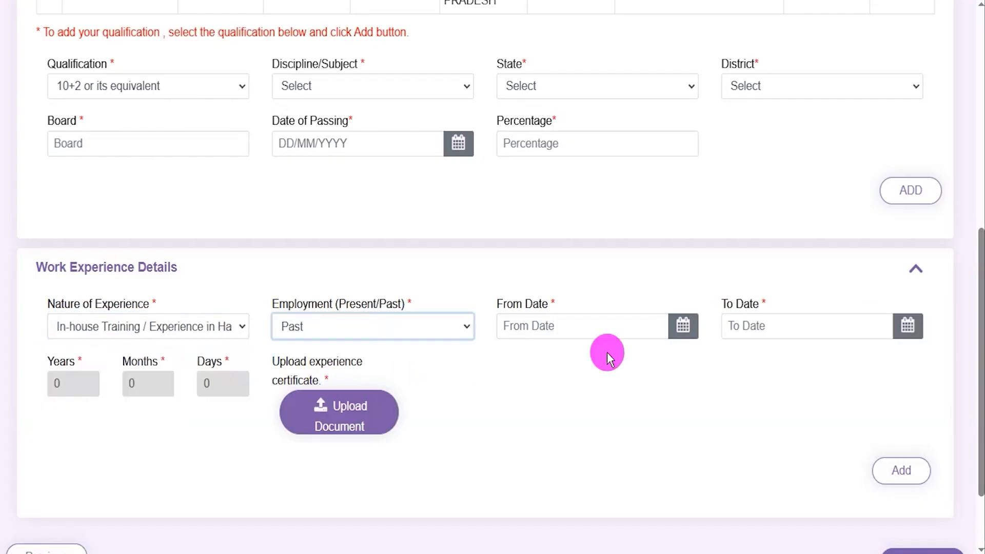
click(528, 326)
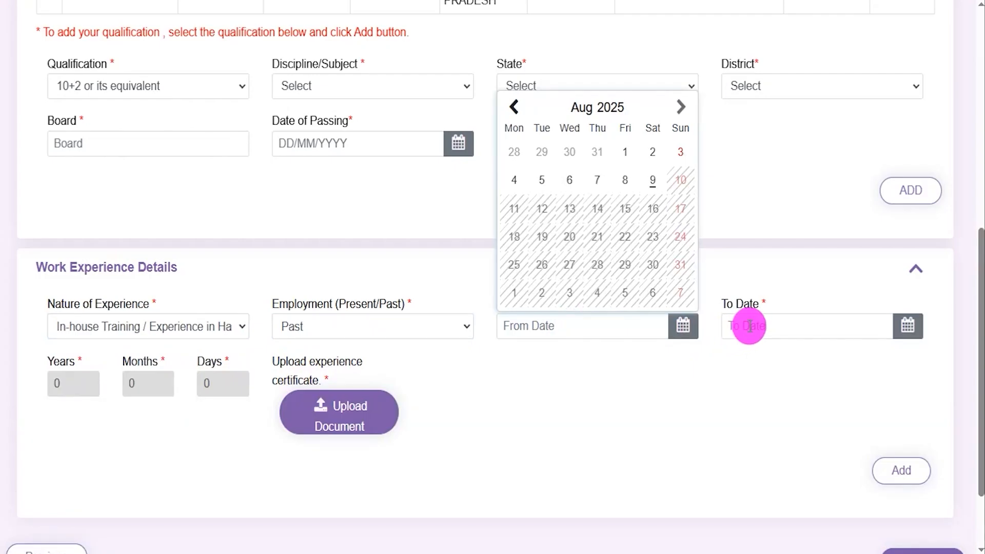
click(735, 334)
click(561, 397)
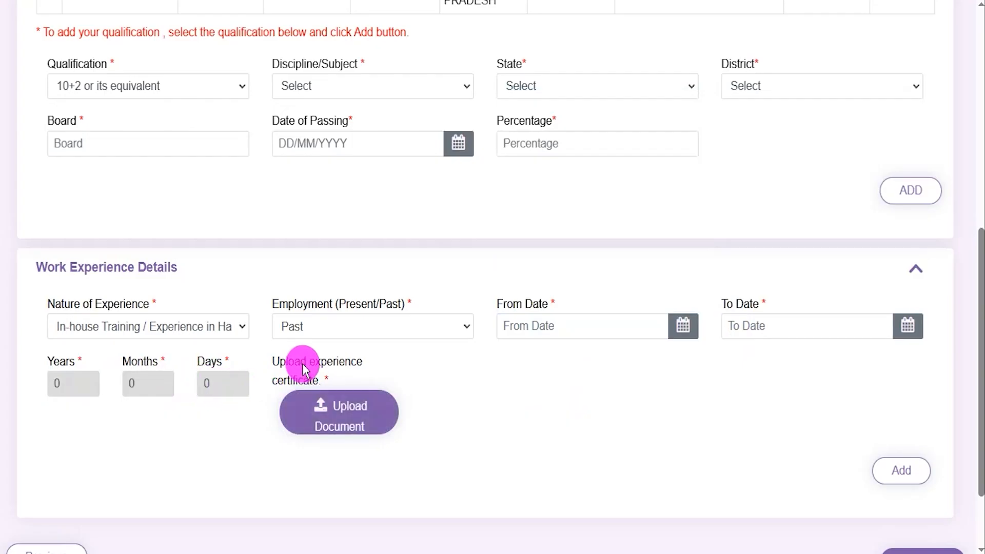
Review the experience certificate upload and the options to add the work experience and continue the application
drag(295, 361, 328, 360)
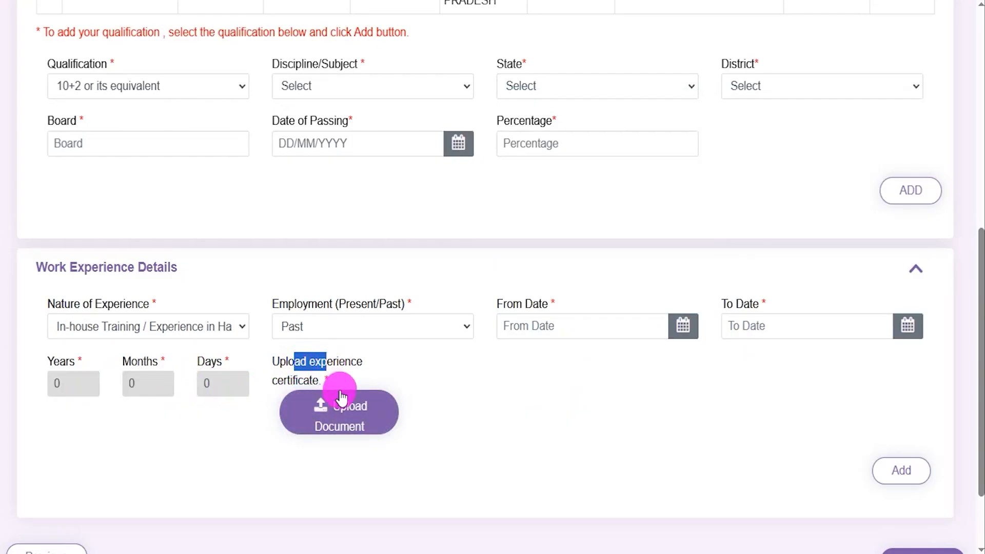
click(373, 421)
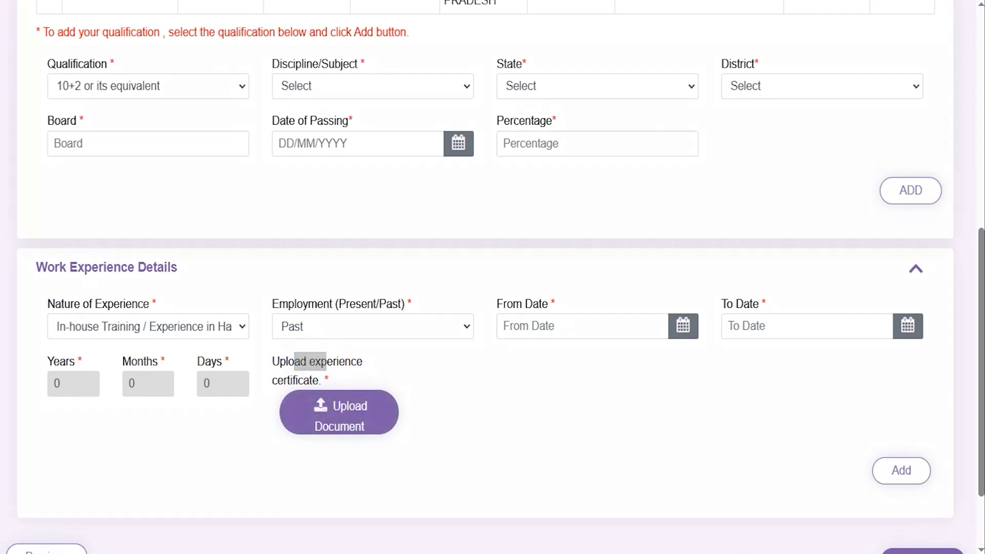
drag(625, 455, 848, 471)
scroll(656, 400, down, 2)
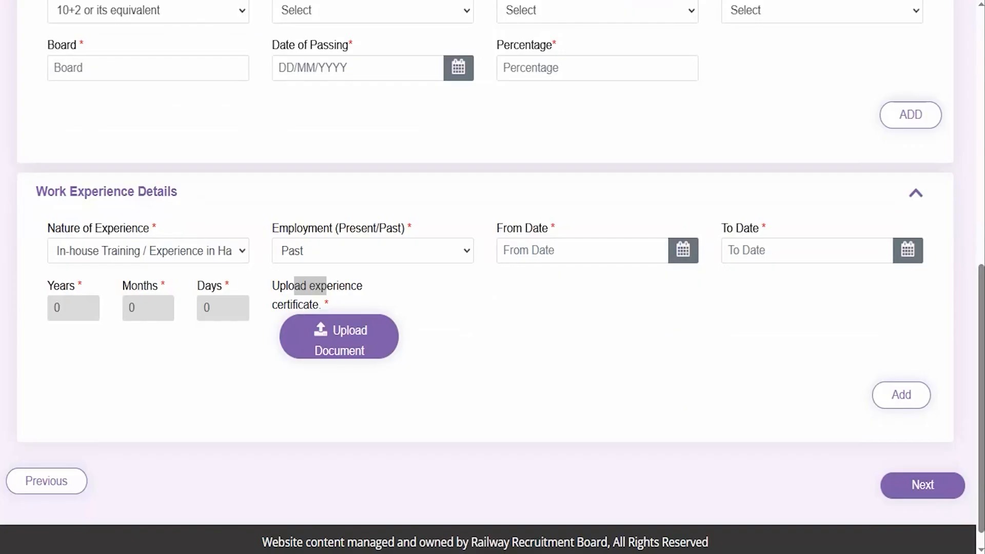
Continue to the photo and signature upload page and look over the specifications for the photograph and signature image
drag(592, 476, 865, 488)
scroll(471, 298, down, 3)
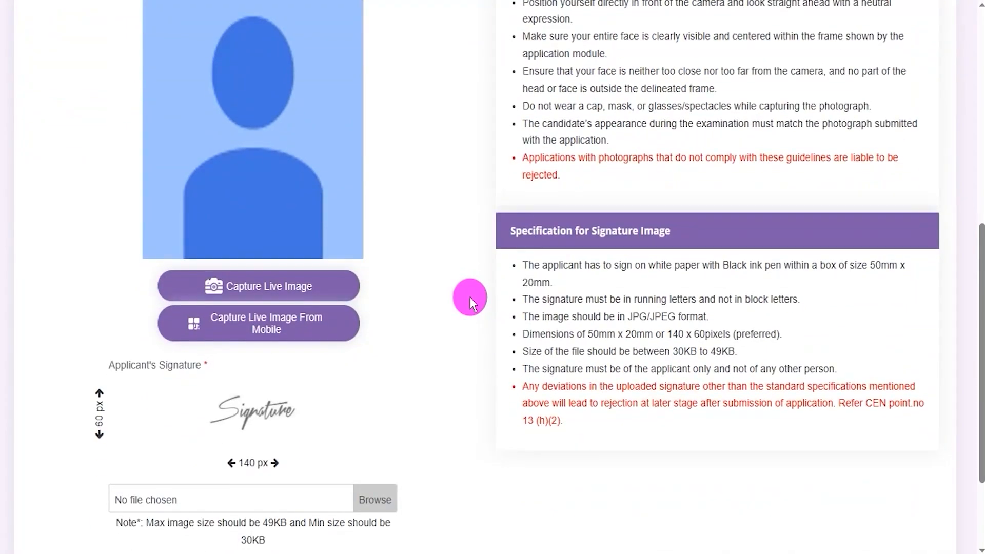
scroll(471, 303, down, 3)
scroll(471, 303, up, 5)
scroll(471, 302, down, 4)
scroll(471, 302, up, 5)
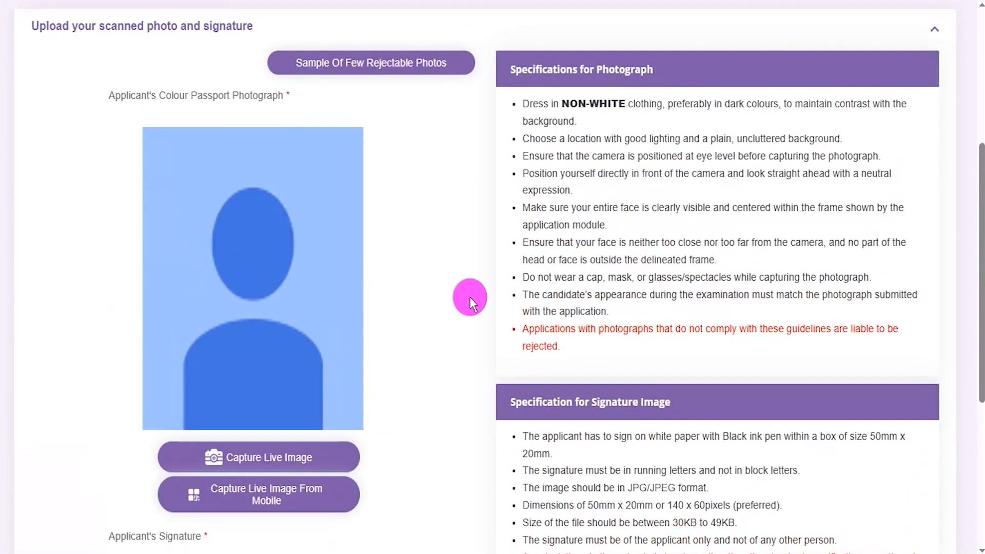
Review the photograph rules on facing the camera directly and wearing no cap, mask or glasses/spectacles
click(349, 456)
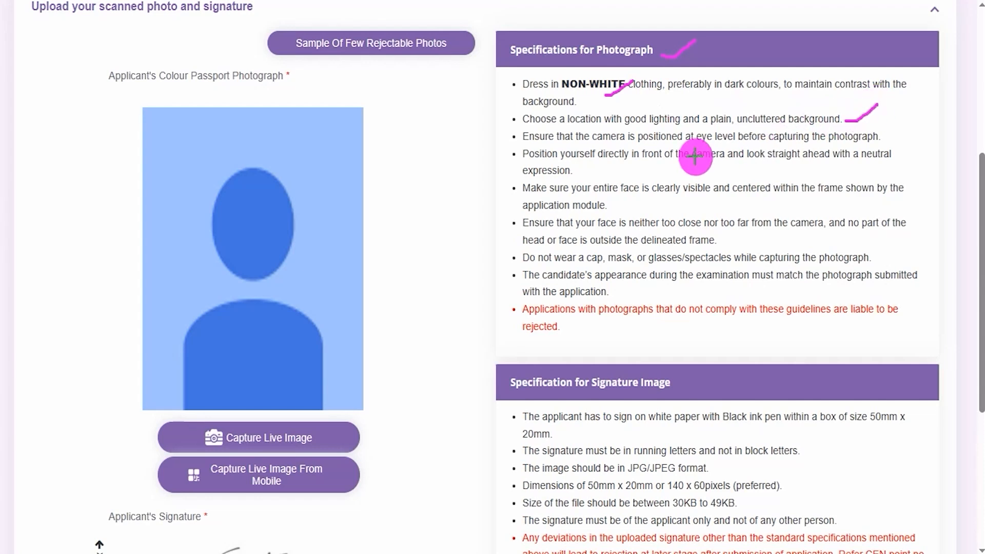
drag(596, 167, 633, 154)
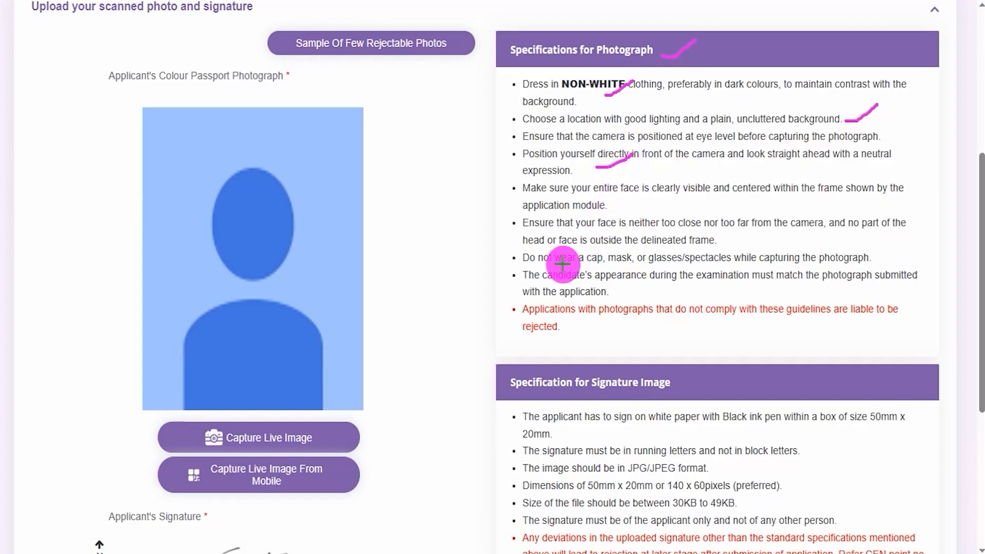
drag(560, 264, 626, 266)
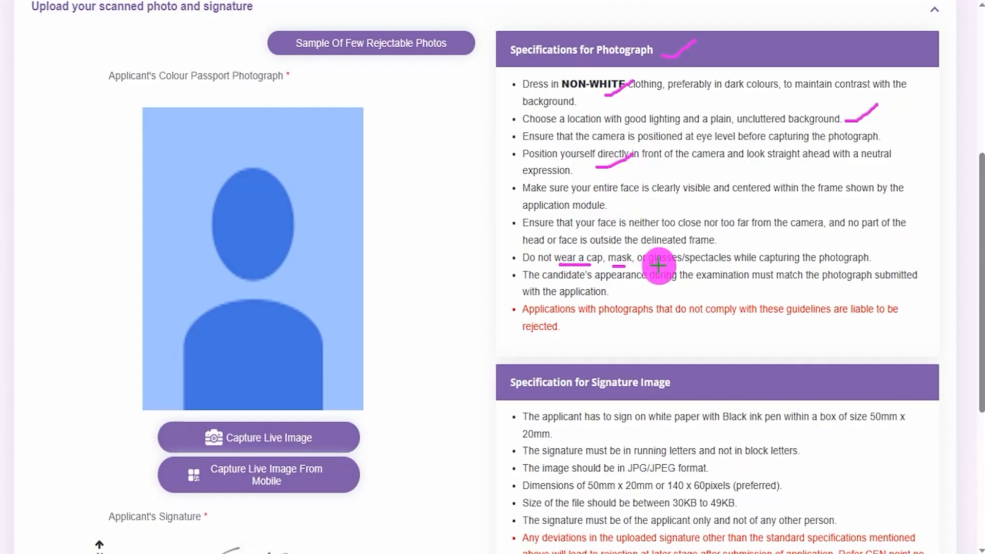
drag(658, 265, 704, 266)
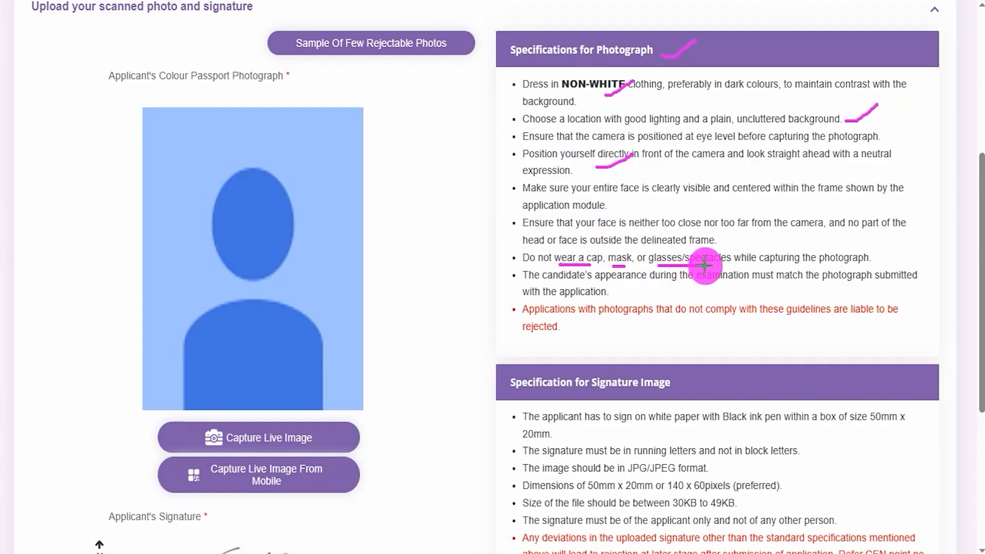
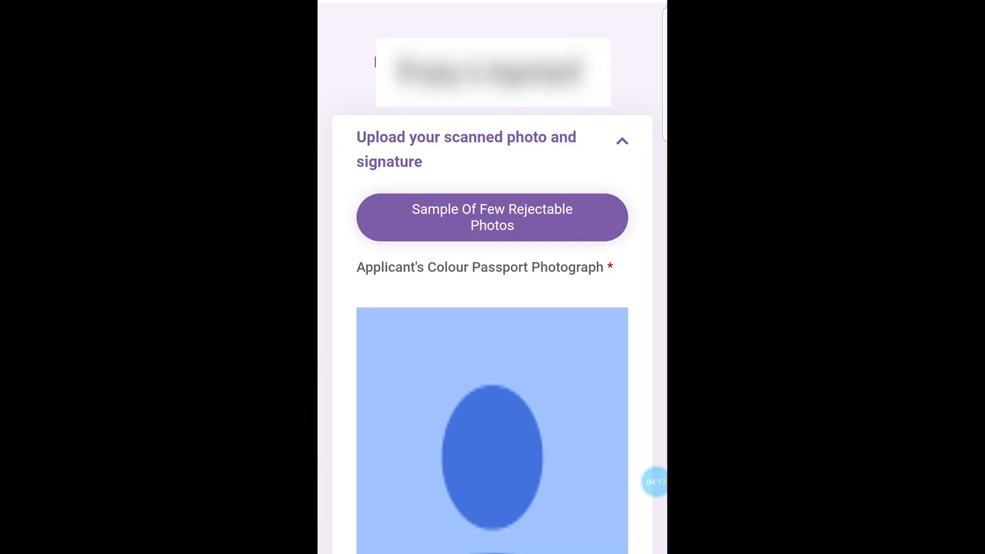
Look over the mobile version of the photo upload page, down to the Capture Live Image and Save options
scroll(493, 277, down, 7)
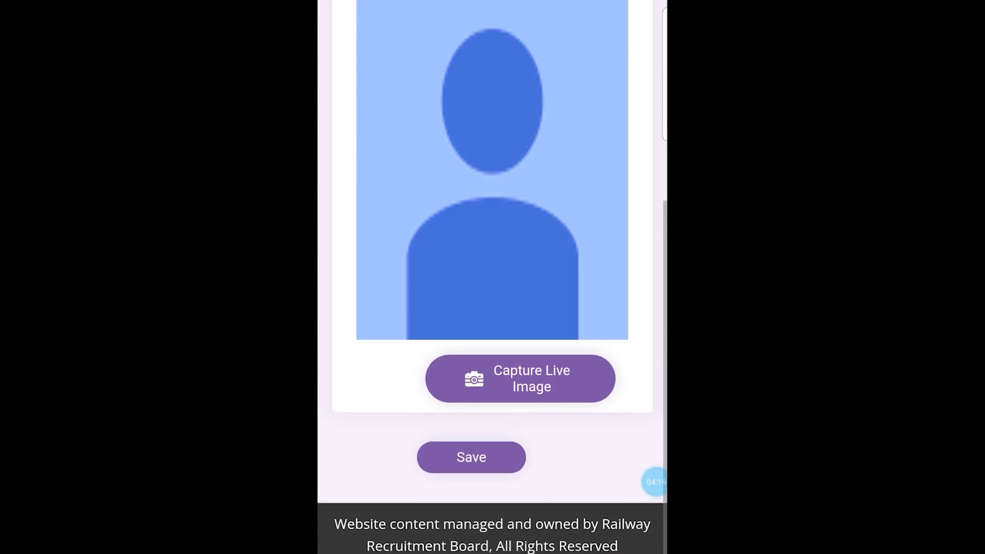
scroll(493, 277, down, 1)
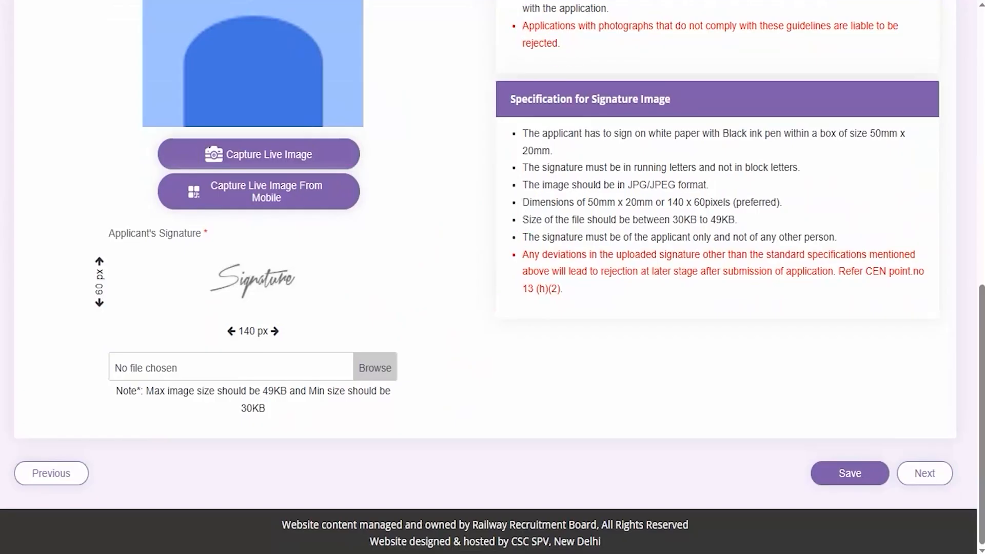
Check the signature image requirements for paper, black ink, JPG/JPEG format, 140 x 60 px dimensions and 30KB to 49KB file size, plus its upload field
drag(715, 185, 738, 171)
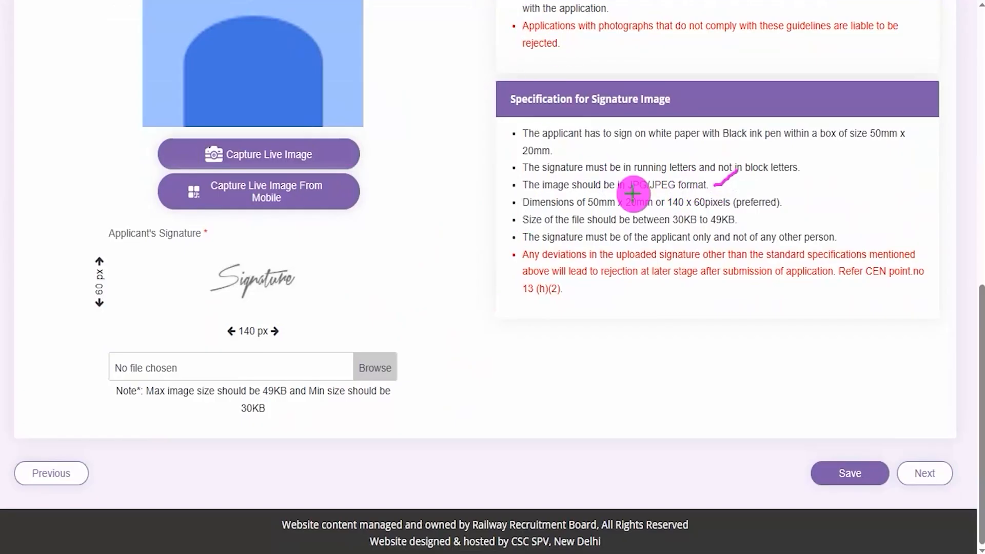
drag(301, 338, 339, 318)
key(e)
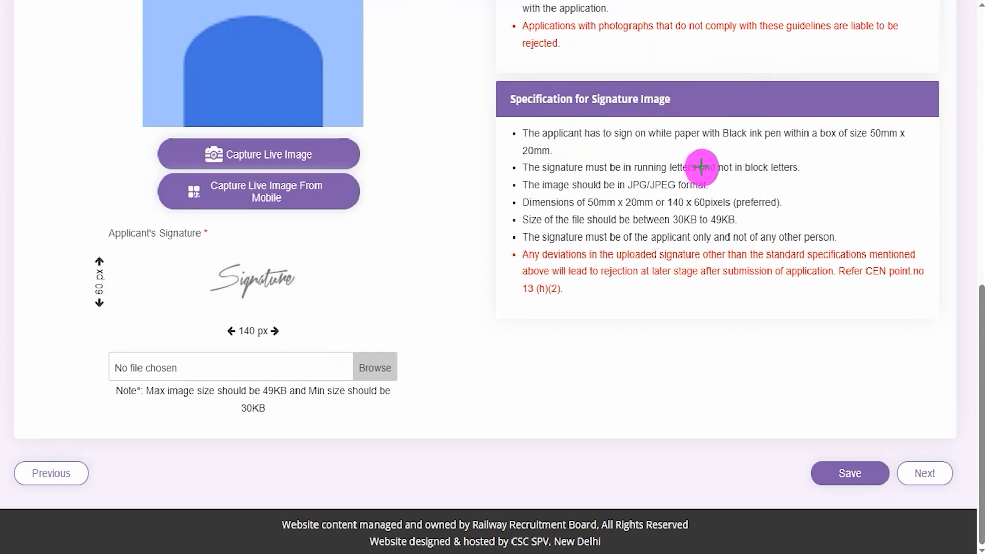
drag(730, 147, 782, 146)
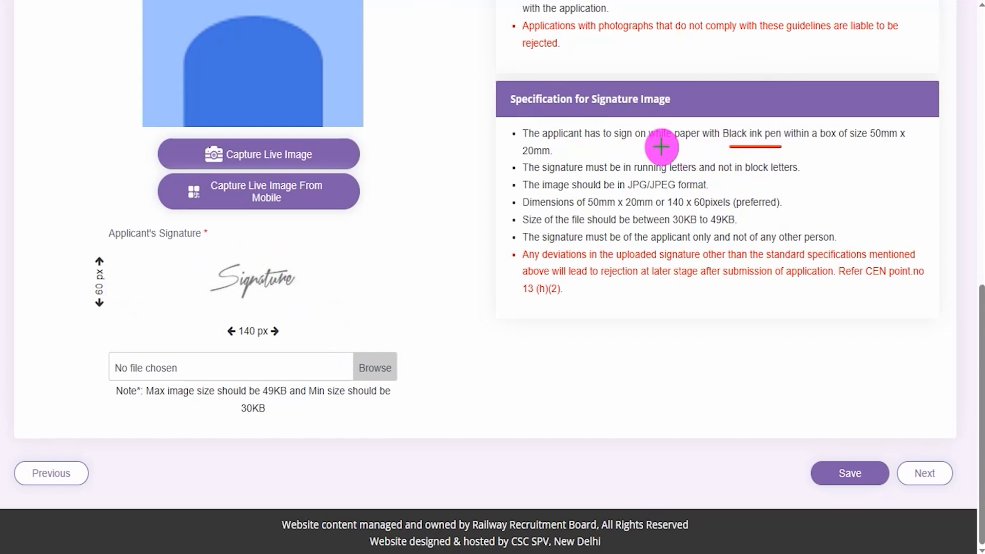
drag(662, 147, 701, 147)
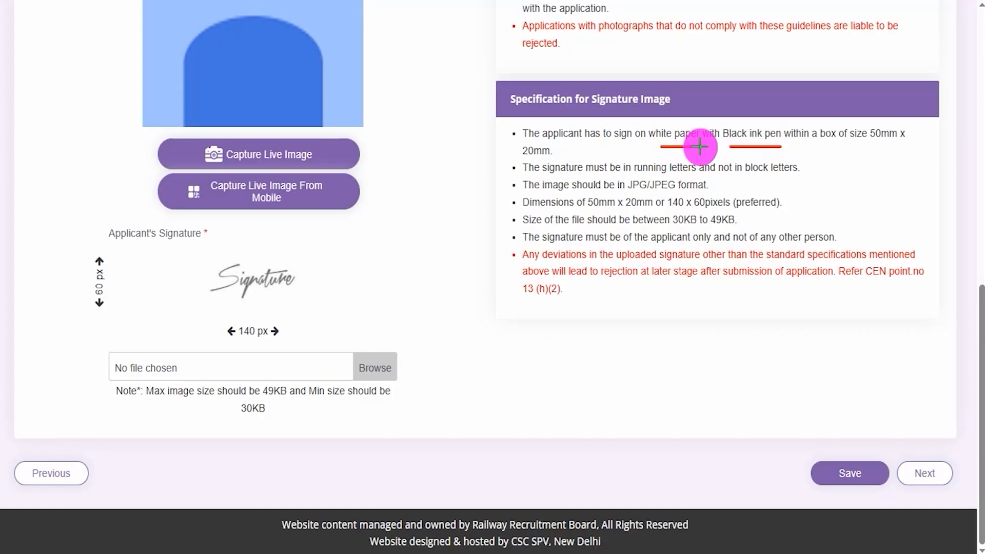
drag(303, 332, 332, 310)
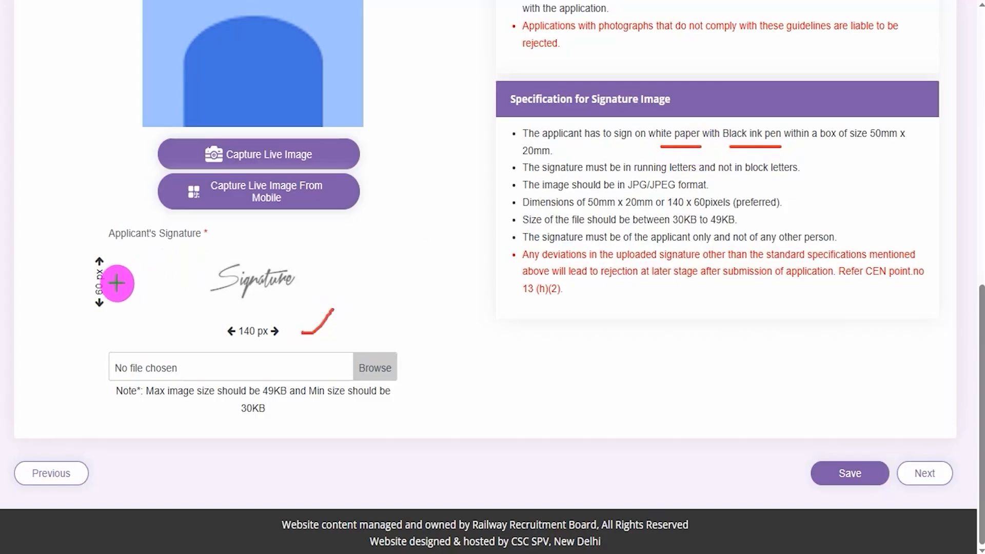
drag(111, 286, 130, 266)
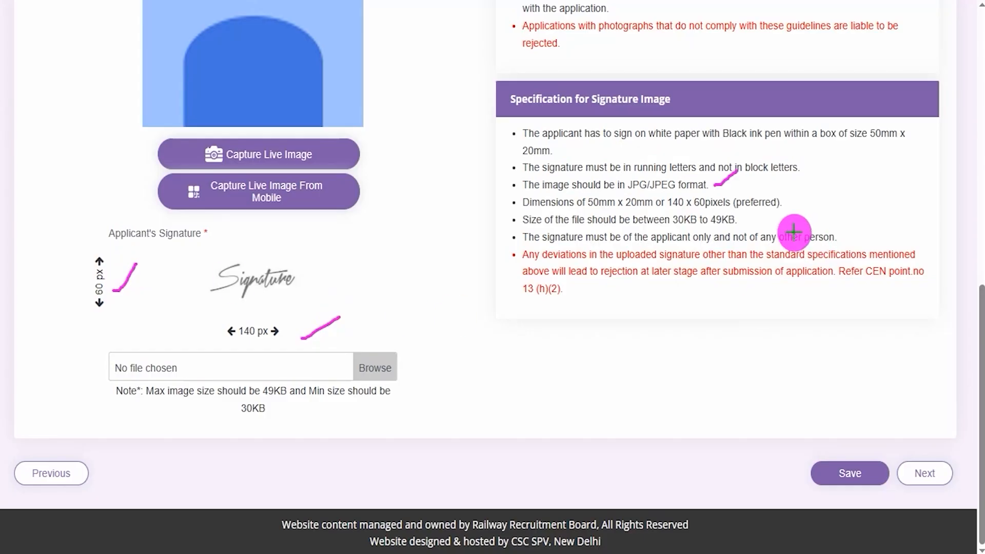
drag(745, 220, 775, 207)
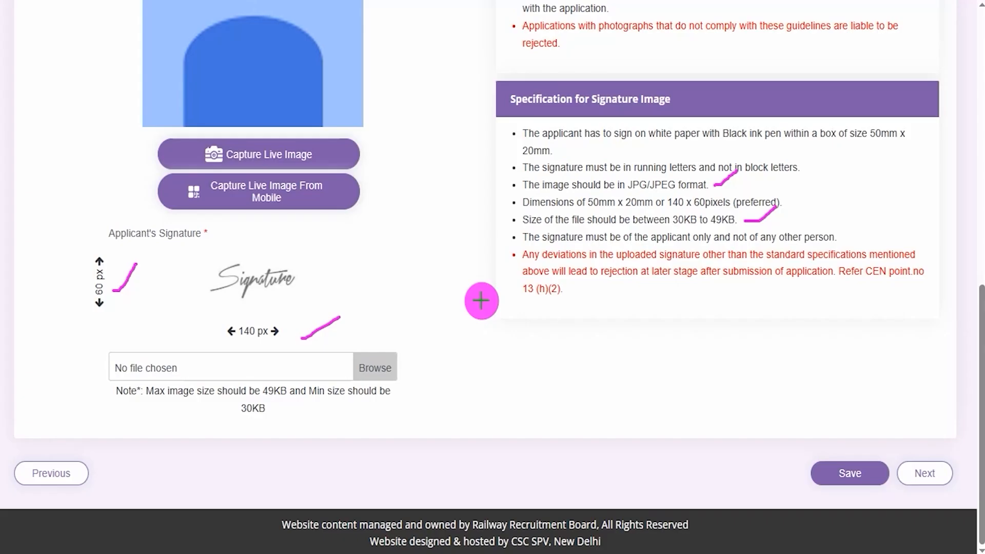
drag(392, 360, 433, 322)
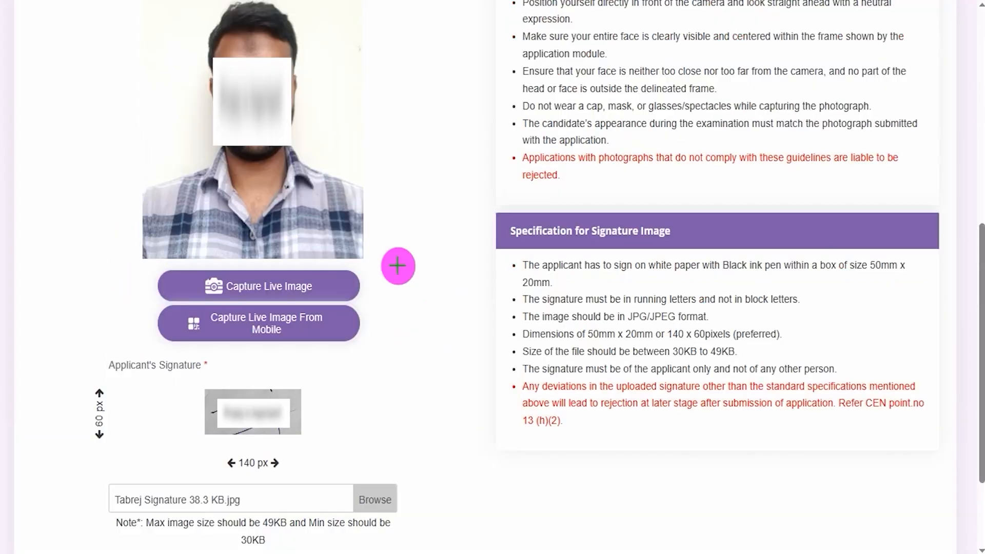
Check the applicant's photo and uploaded signature, save them and continue to the post preference page
drag(359, 162, 435, 109)
drag(297, 422, 397, 373)
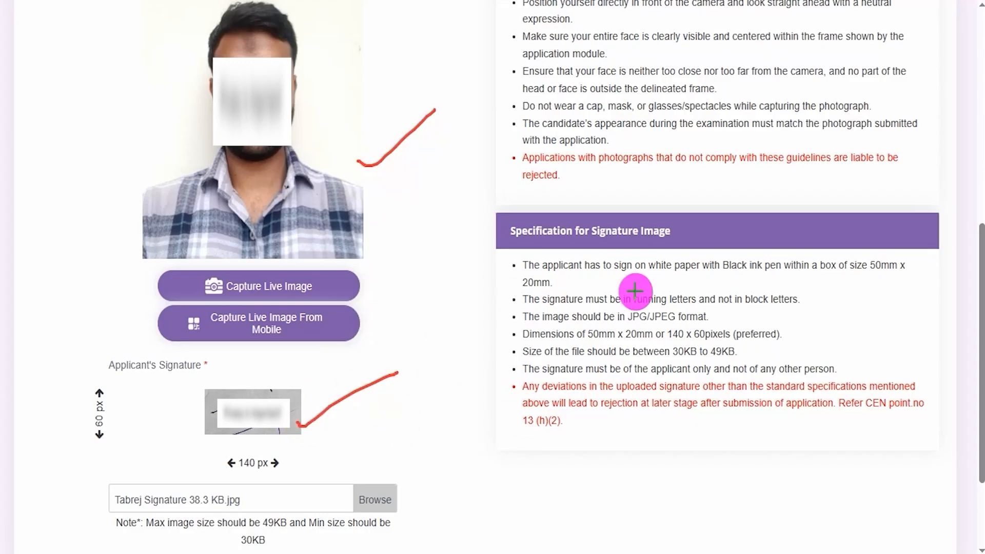
scroll(535, 338, down, 3)
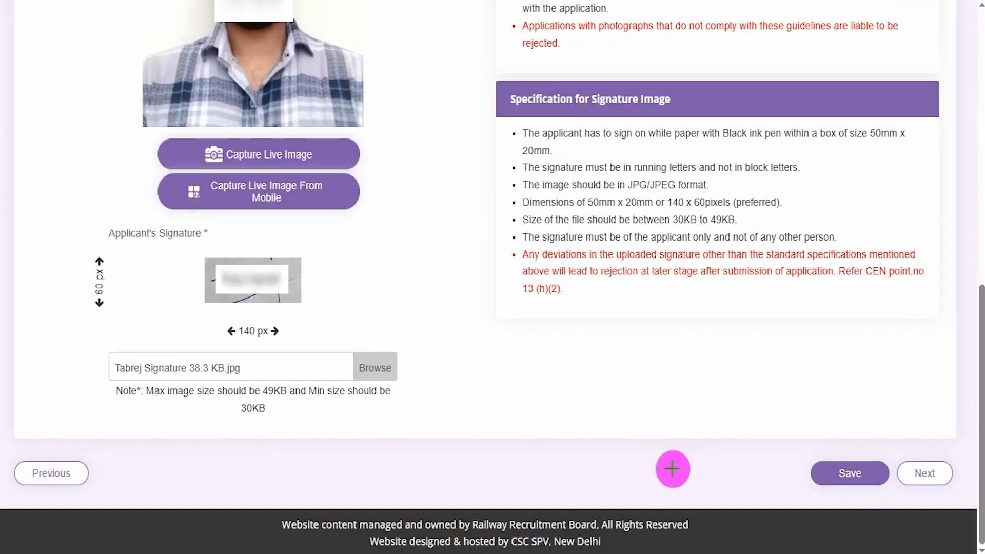
drag(620, 474, 796, 478)
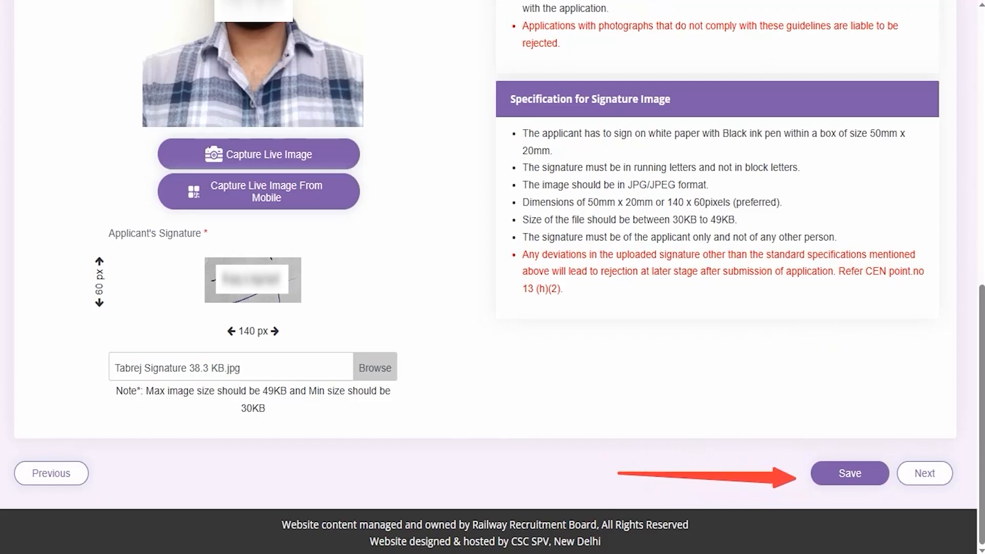
drag(885, 321, 917, 431)
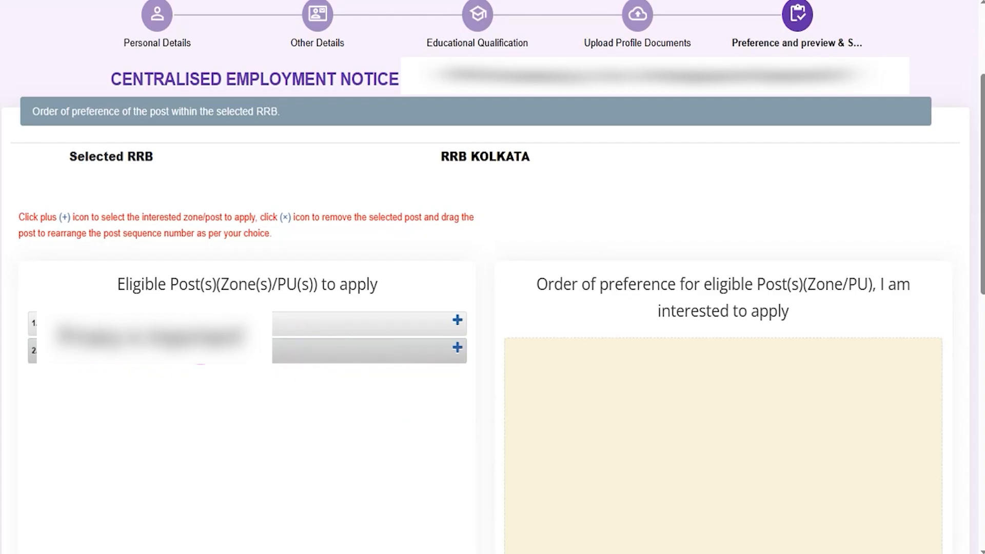
Add both eligible posts to the order of preference for RRB Kolkata, with the second listed post first
click(457, 349)
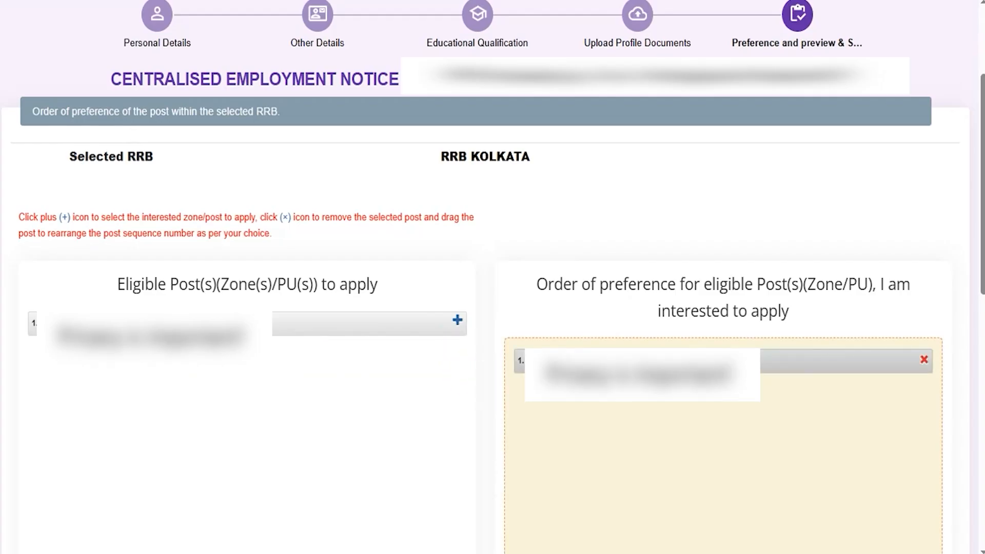
click(457, 328)
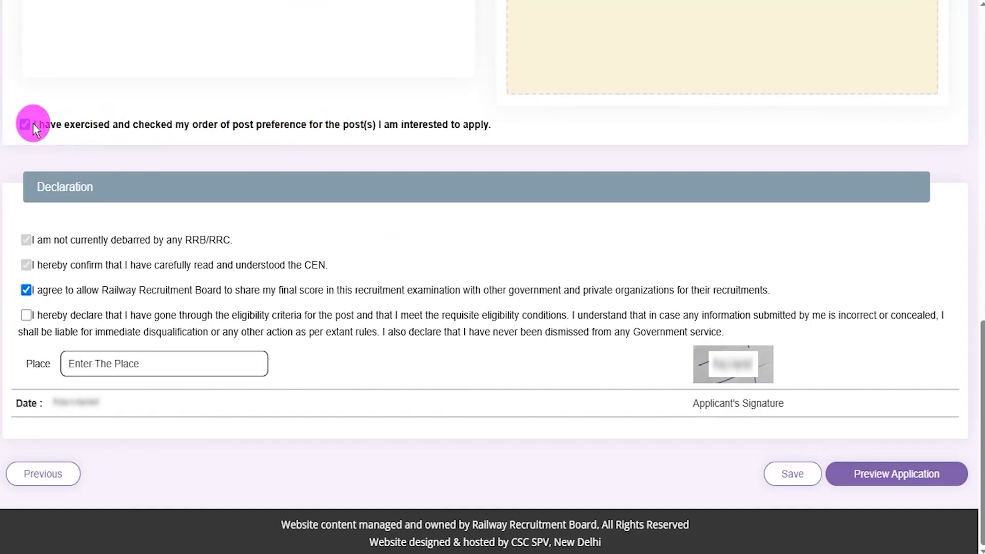
Accept the declaration of meeting the eligibility criteria and open the application preview
click(25, 315)
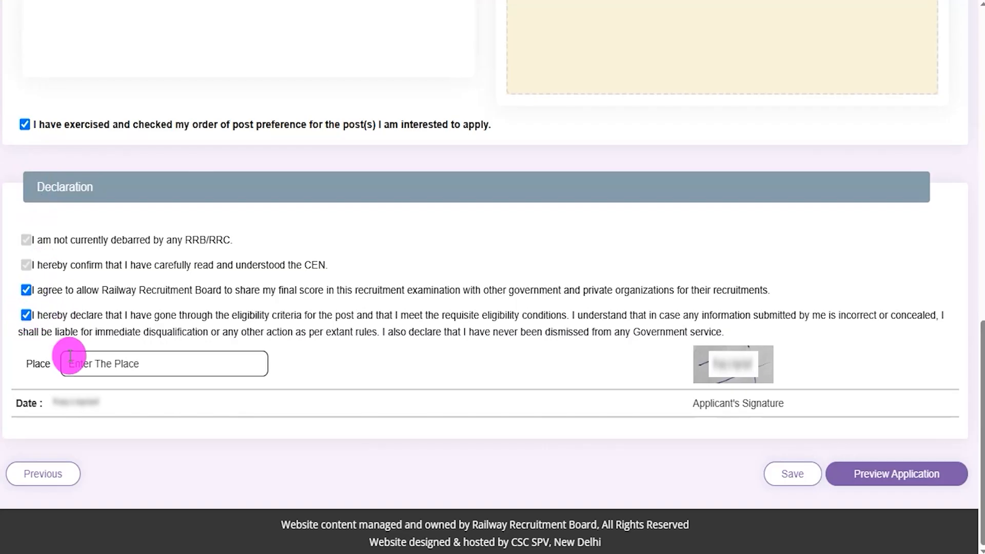
click(114, 365)
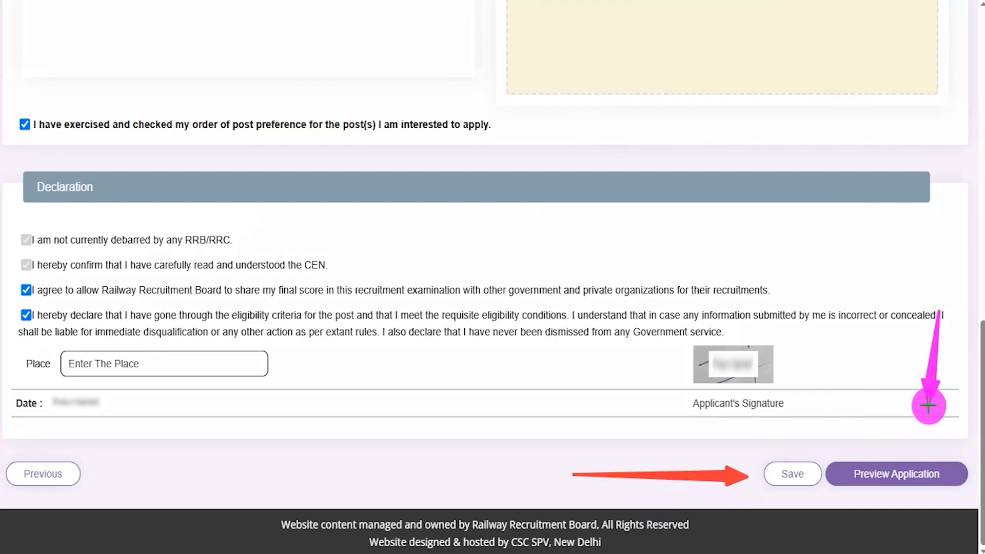
click(919, 473)
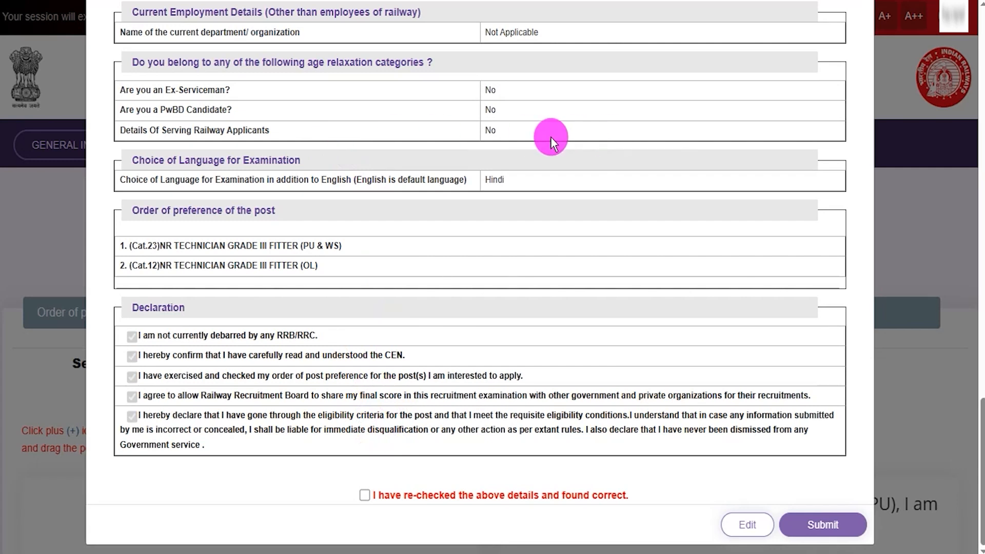
Review the age relaxation, examination language, post preference and declaration details in the application preview
drag(191, 90, 248, 130)
drag(191, 177, 226, 180)
drag(204, 267, 226, 269)
drag(215, 375, 241, 378)
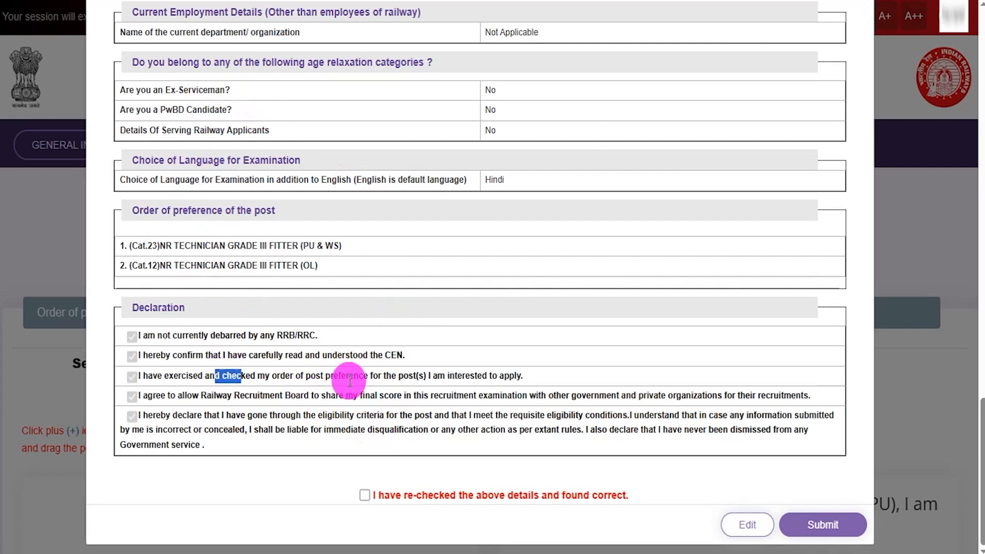
click(297, 493)
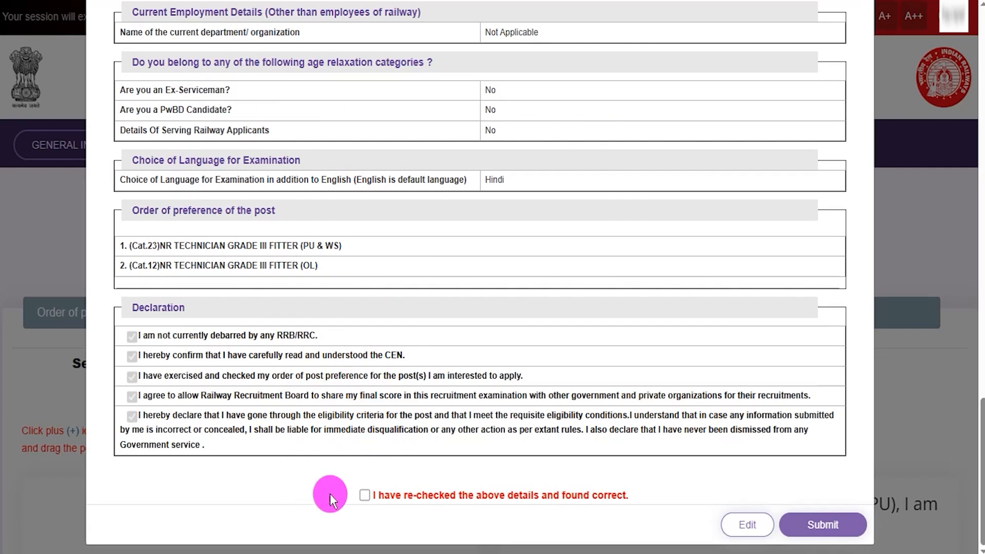
Confirm that the above details have been re-checked and found correct, and submit the application
click(365, 496)
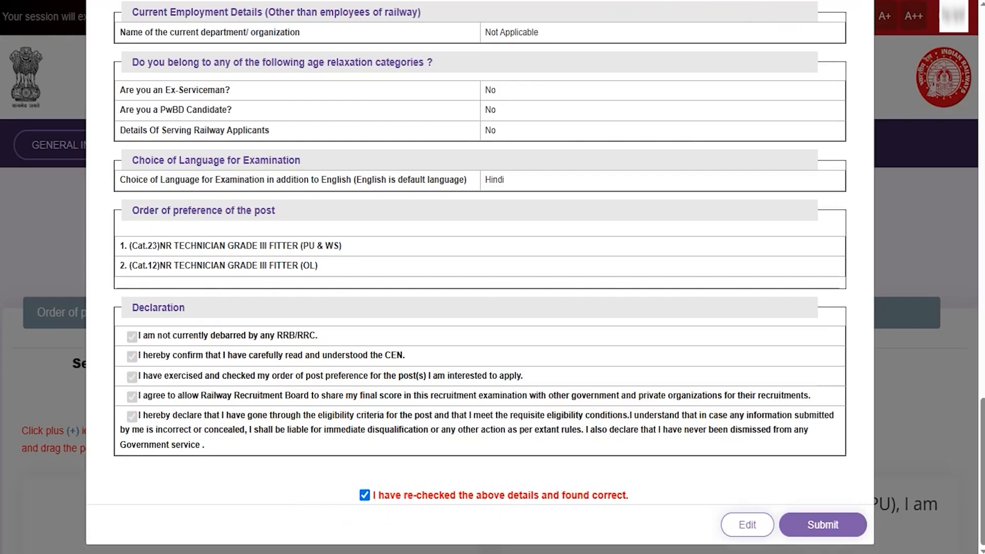
drag(542, 520, 708, 527)
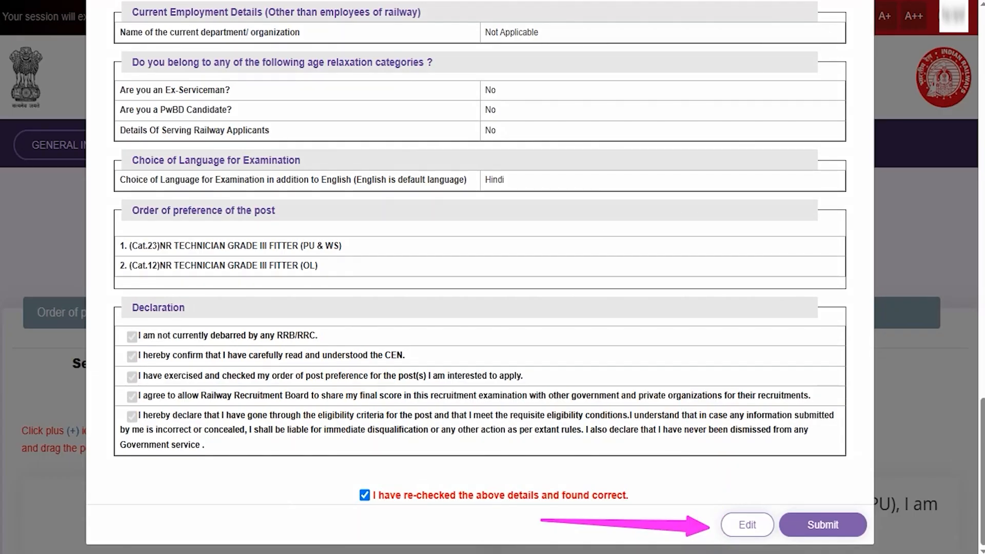
drag(843, 355, 831, 511)
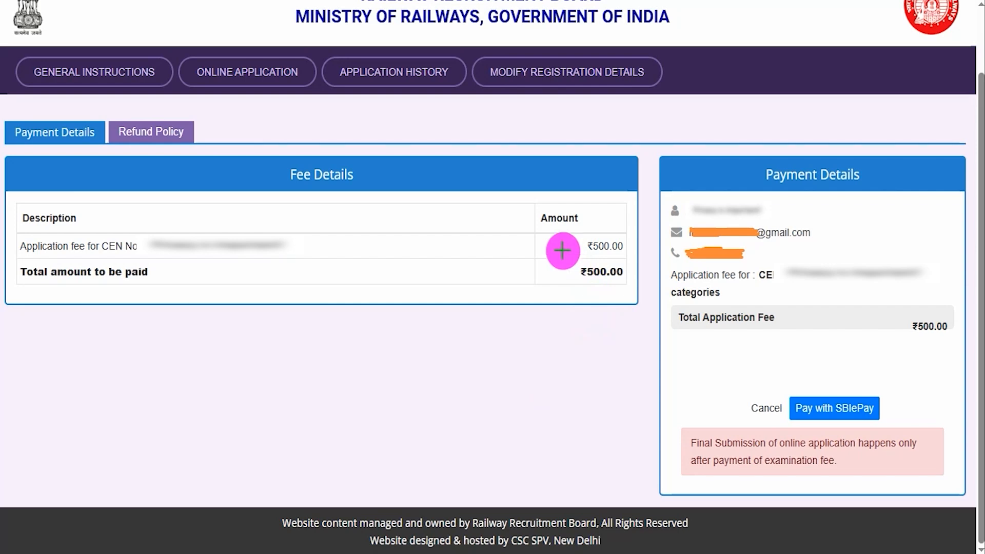
Check the application fee details and choose to pay with SBIePay
drag(557, 246, 587, 221)
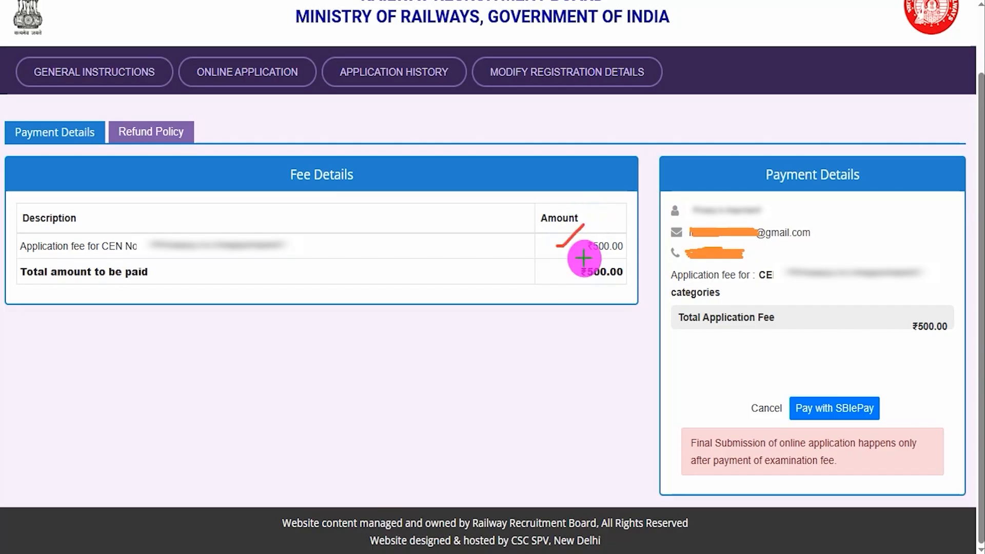
drag(556, 352, 593, 329)
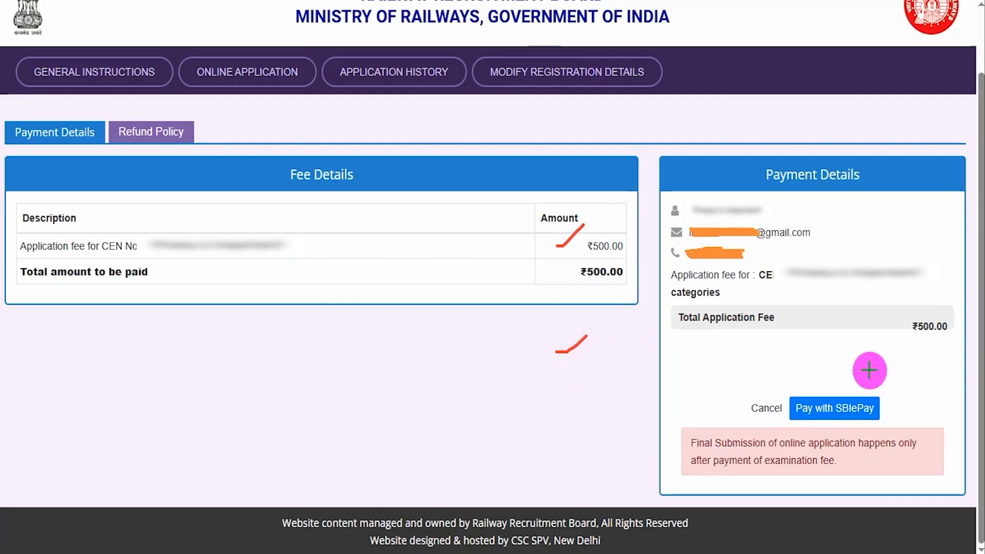
drag(899, 284, 860, 385)
click(857, 400)
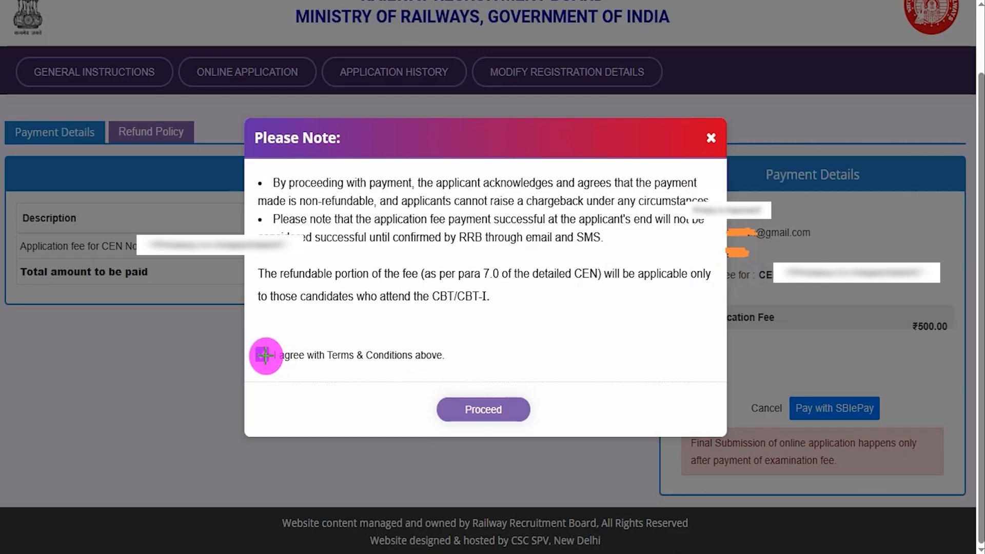
Agree to the payment Terms & Conditions and proceed to the SBIePay payment page
drag(670, 313, 540, 399)
click(501, 409)
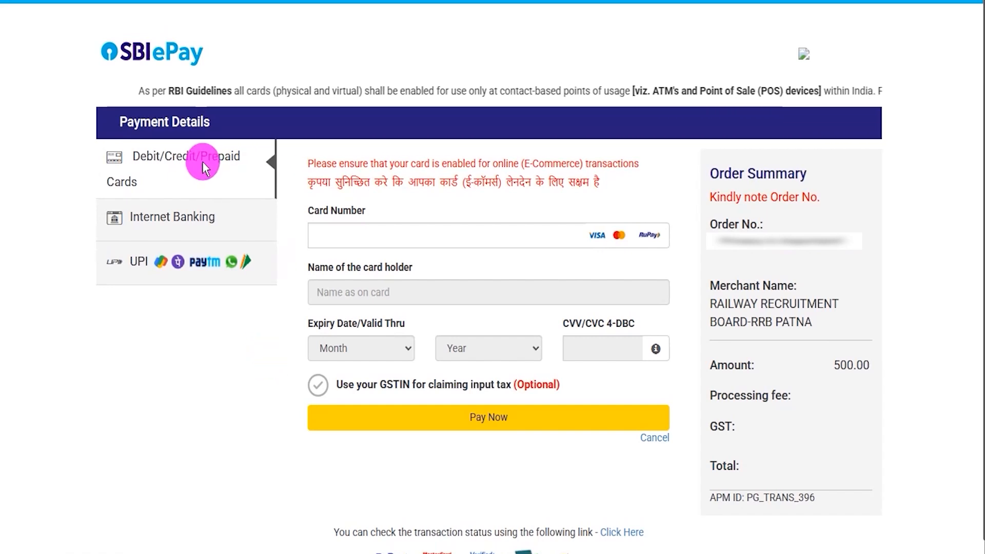
Go through the SBIePay payment methods, select UPI with the UPI QR option, and proceed with the application fee payment
click(178, 222)
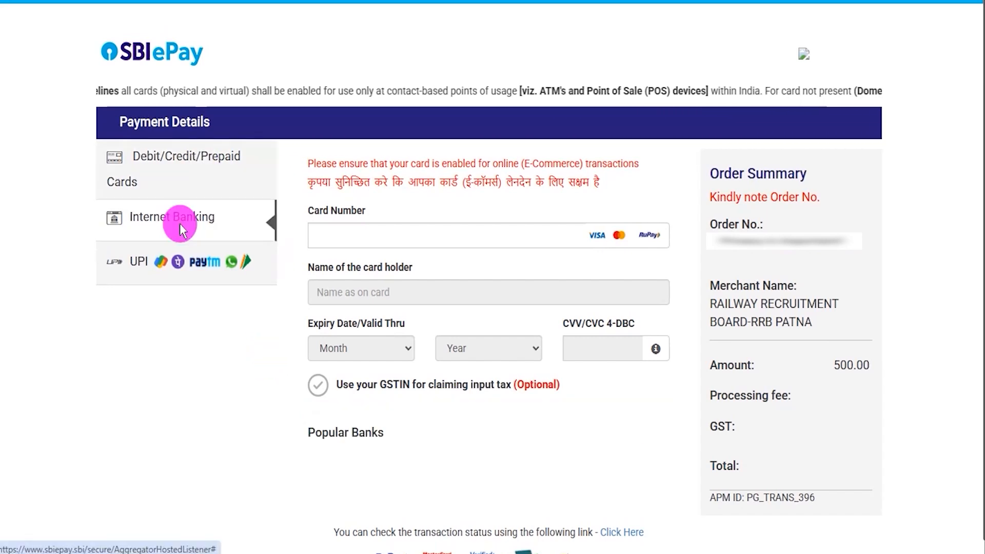
click(138, 265)
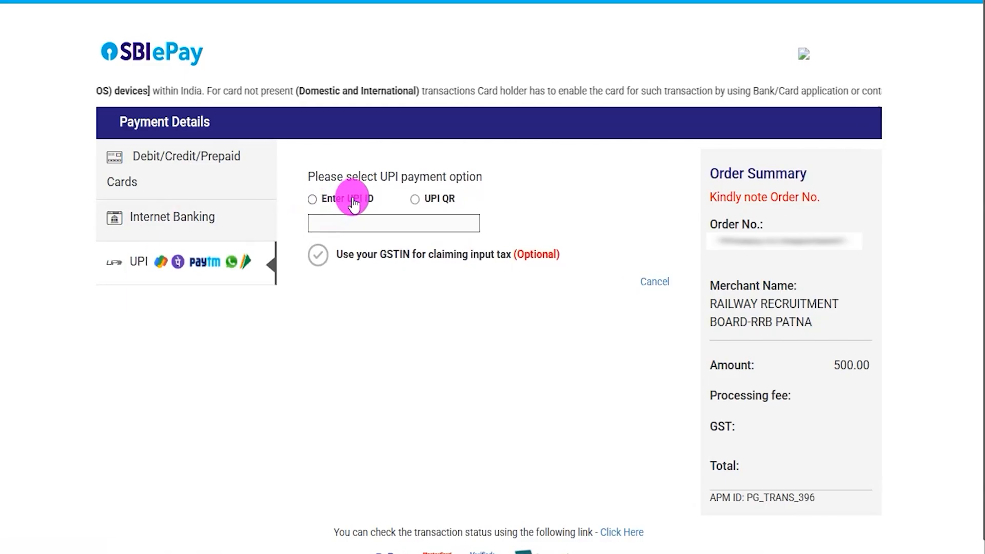
click(312, 199)
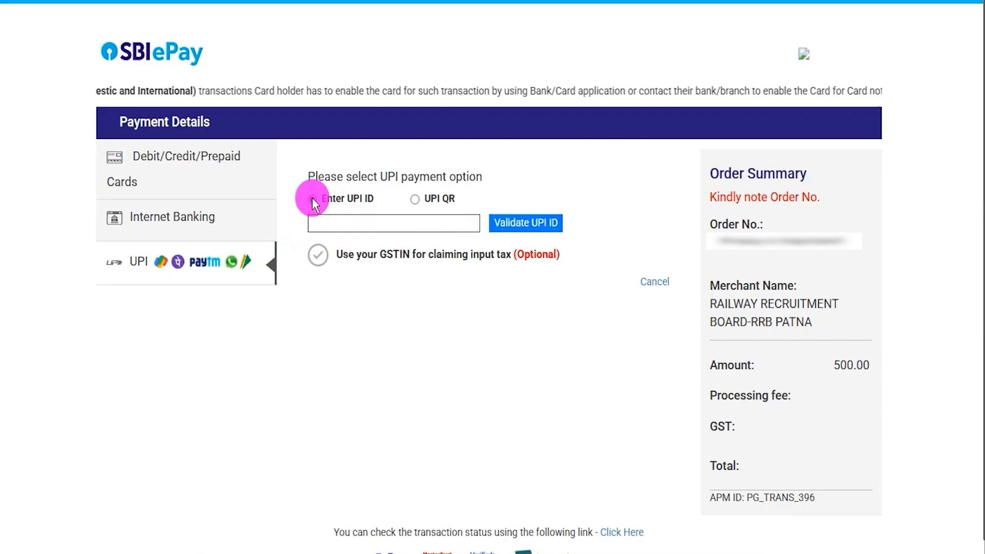
click(331, 223)
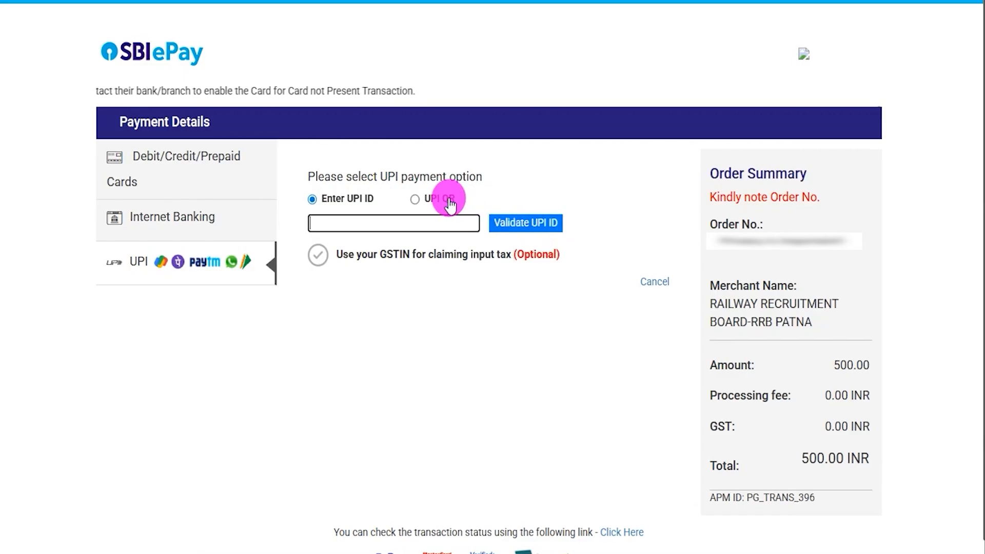
click(415, 200)
click(469, 287)
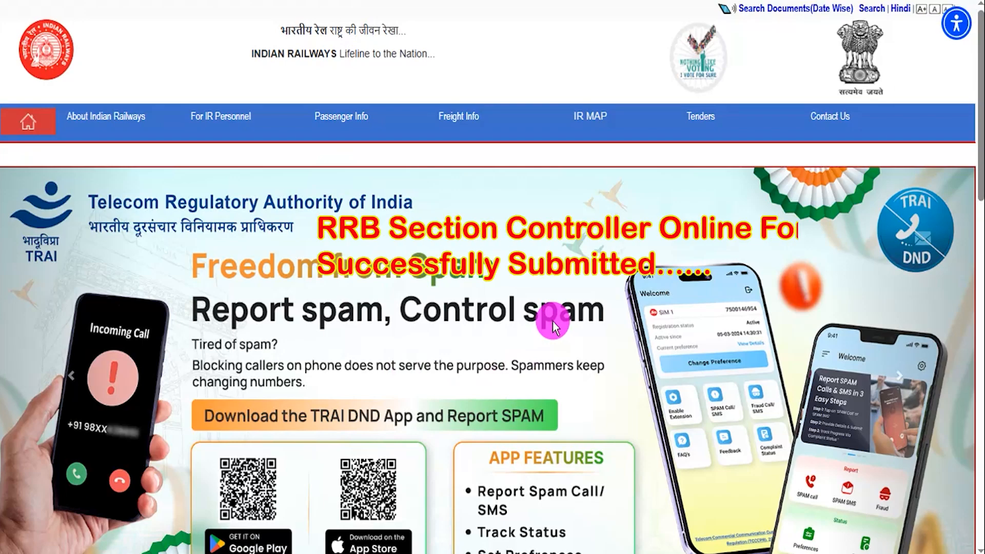
scroll(593, 319, down, 15)
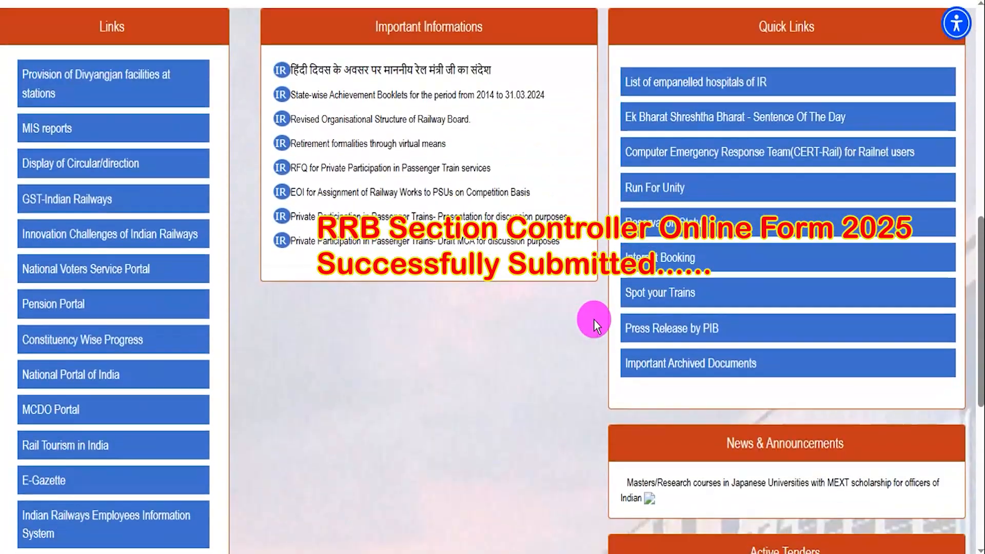
scroll(593, 319, up, 15)
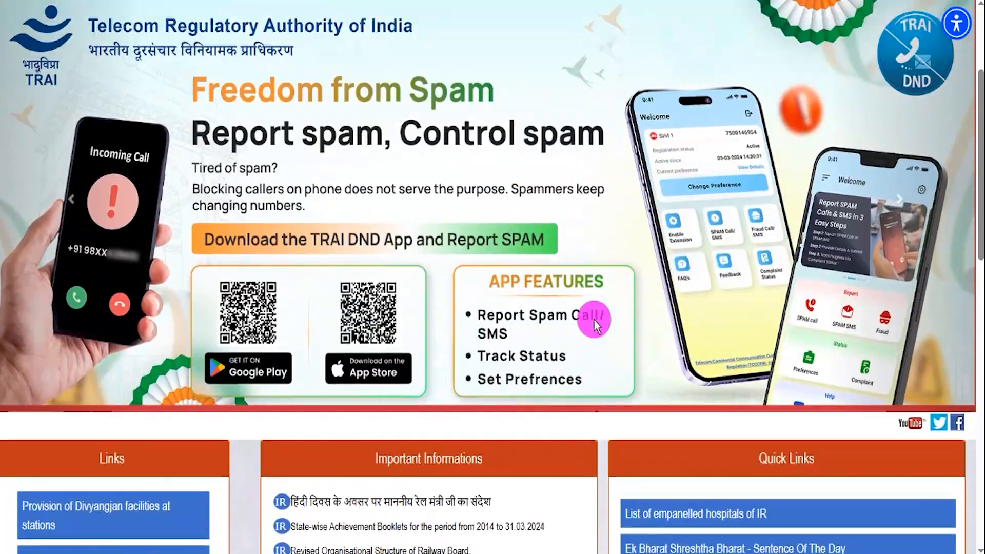
scroll(593, 319, up, 1)
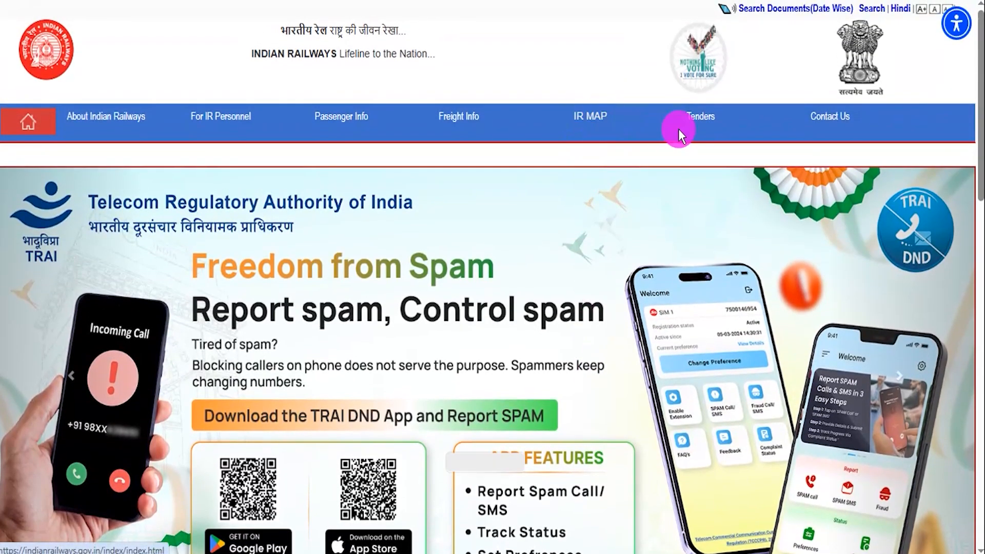
mouse_move(836, 125)
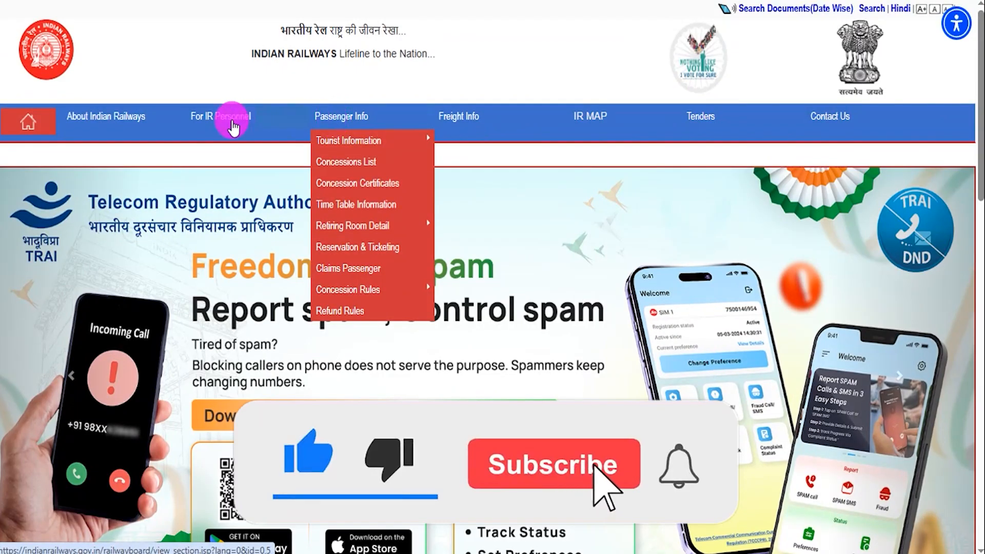
mouse_move(181, 120)
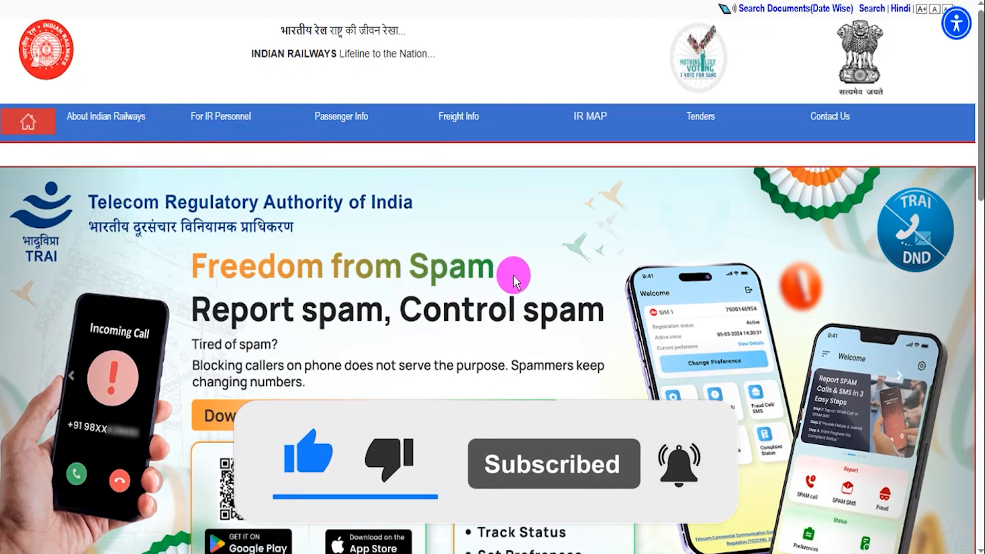
scroll(514, 275, down, 2)
scroll(514, 275, up, 2)
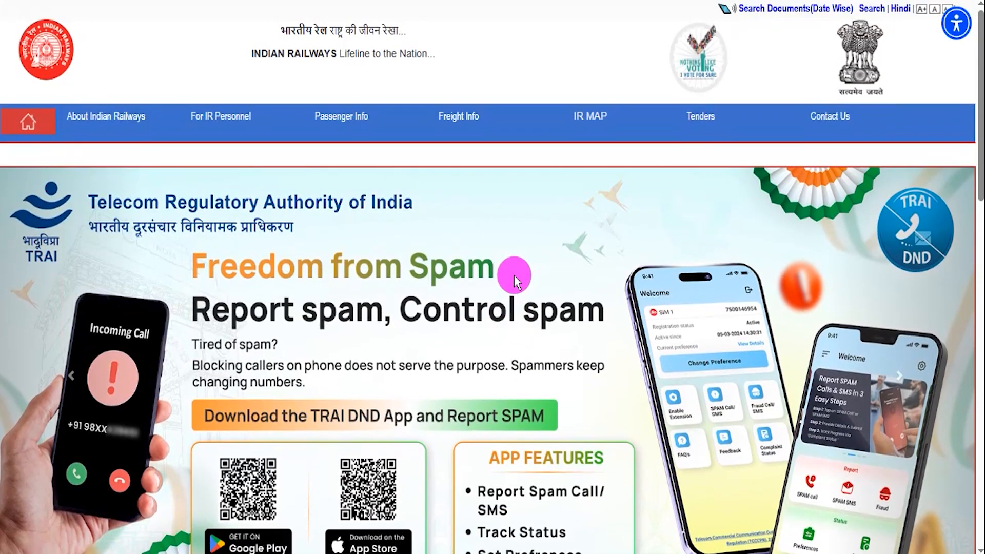